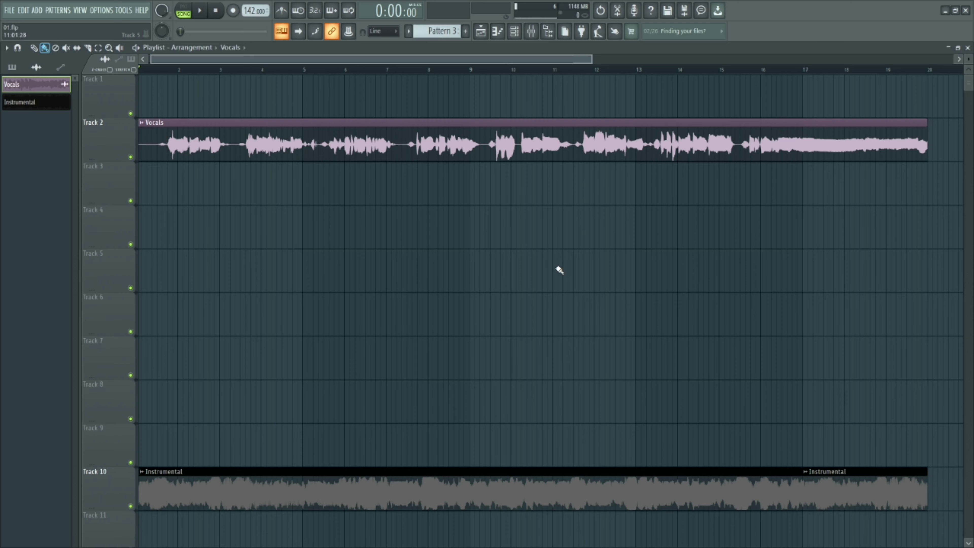
Listen to the vocals together with the instrumental and inspect the Vocals clip's channel settings.
key("space")
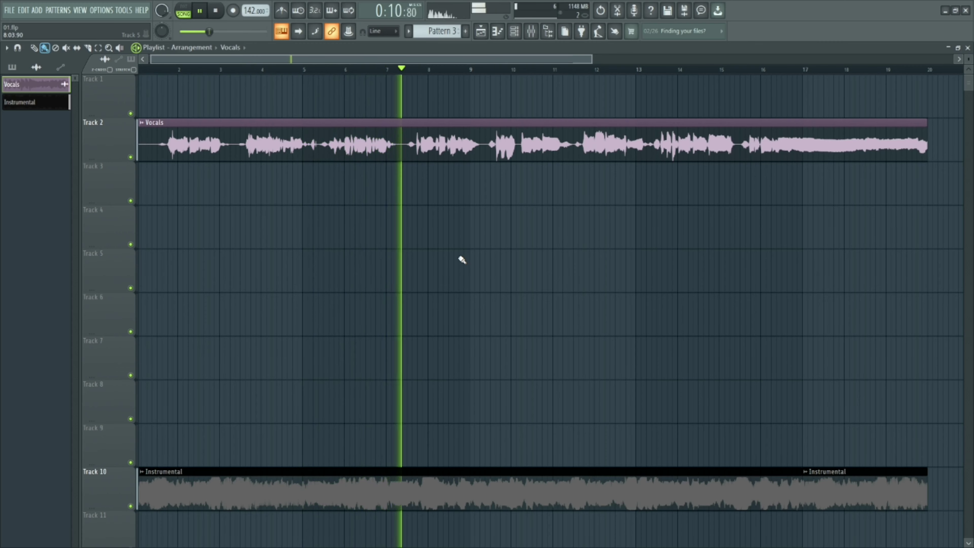
key("space")
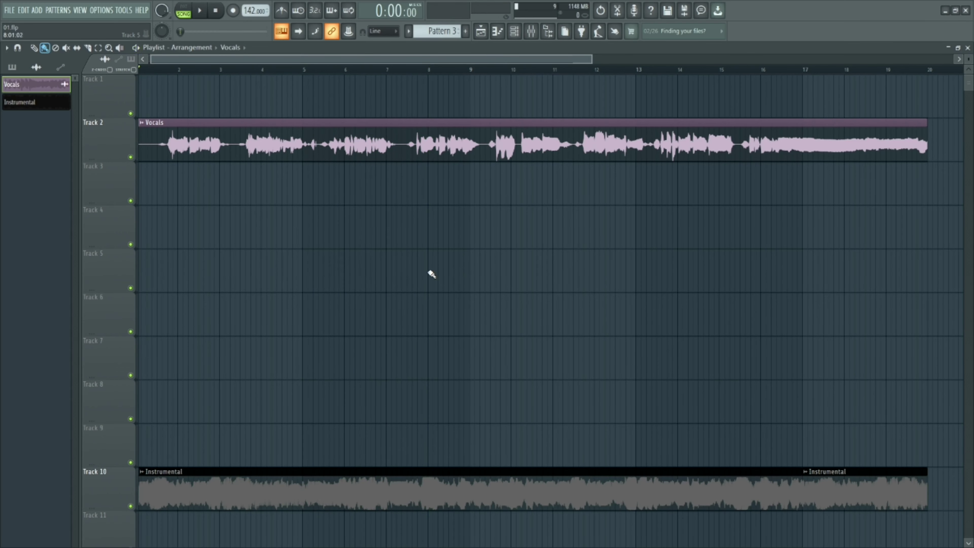
double_click(297, 145)
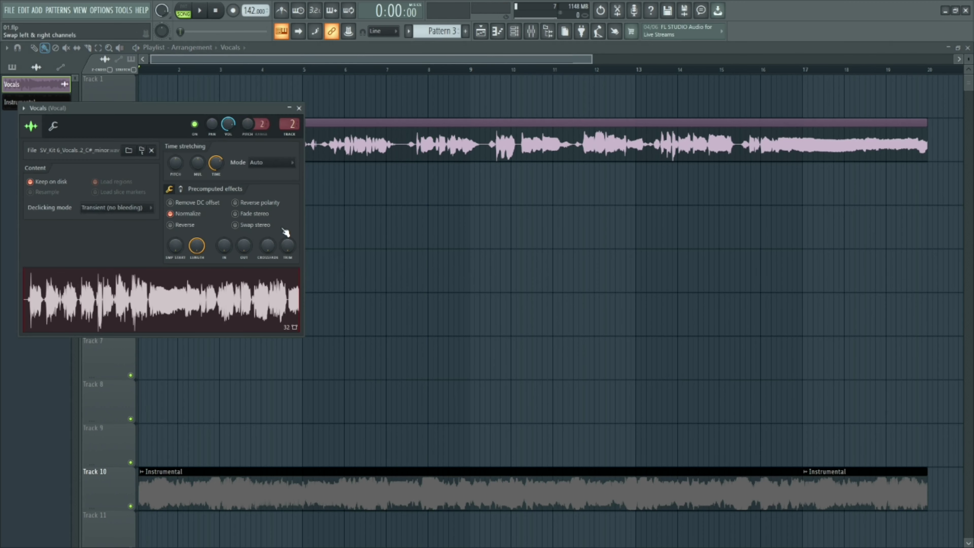
left_click(299, 108)
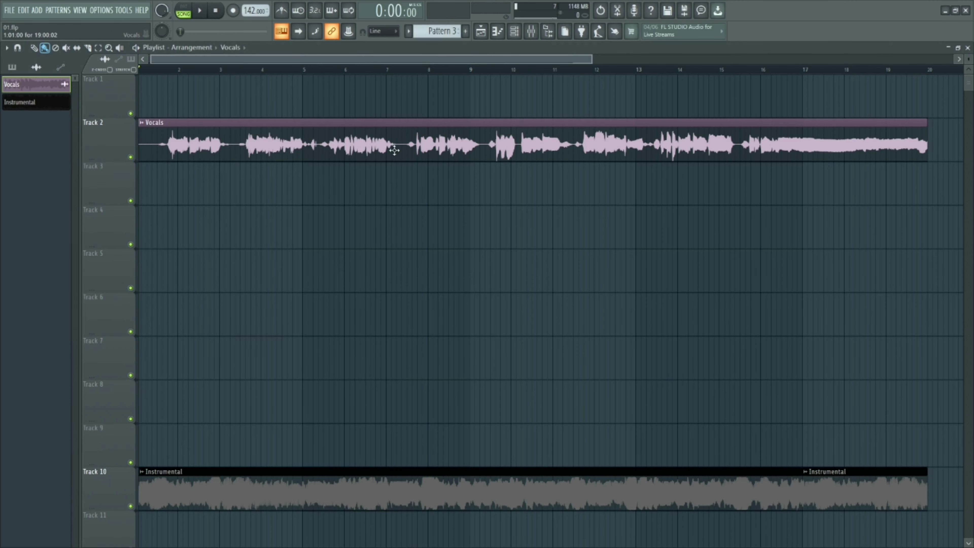
Lower mixer track 2's vocal volume slightly and insert Fruity parametric EQ 2 in its first effect slot.
left_click(531, 31)
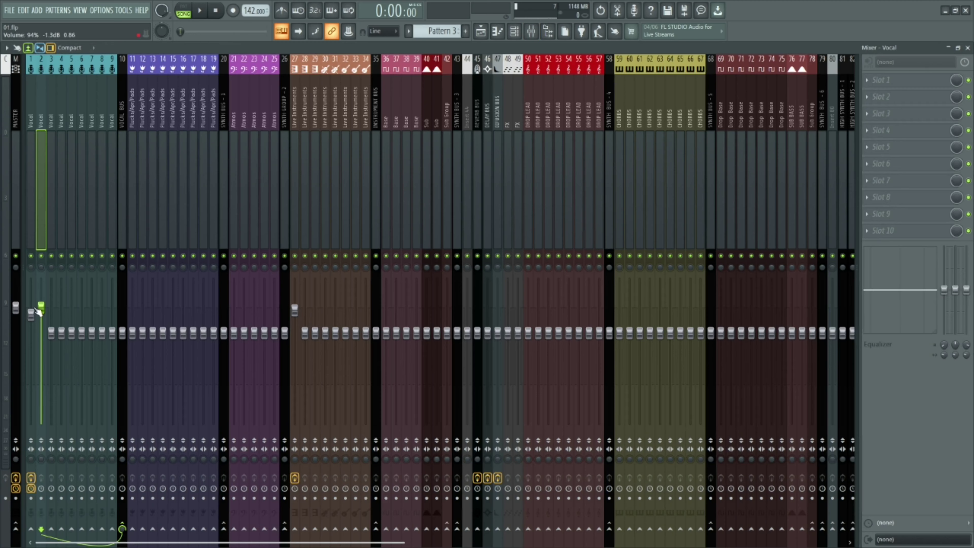
left_click_drag(42, 311, 41, 315)
left_click(878, 80)
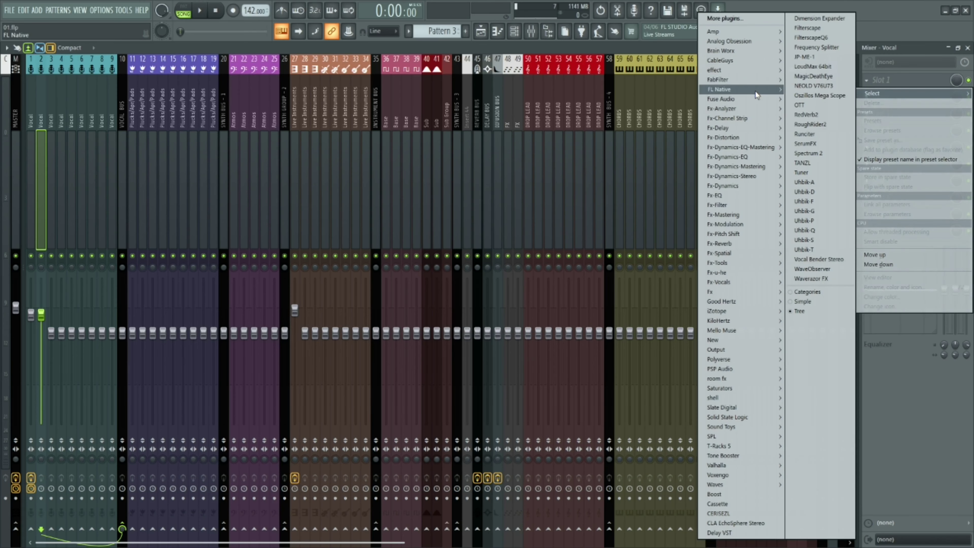
mouse_move(755, 90)
left_click(595, 391)
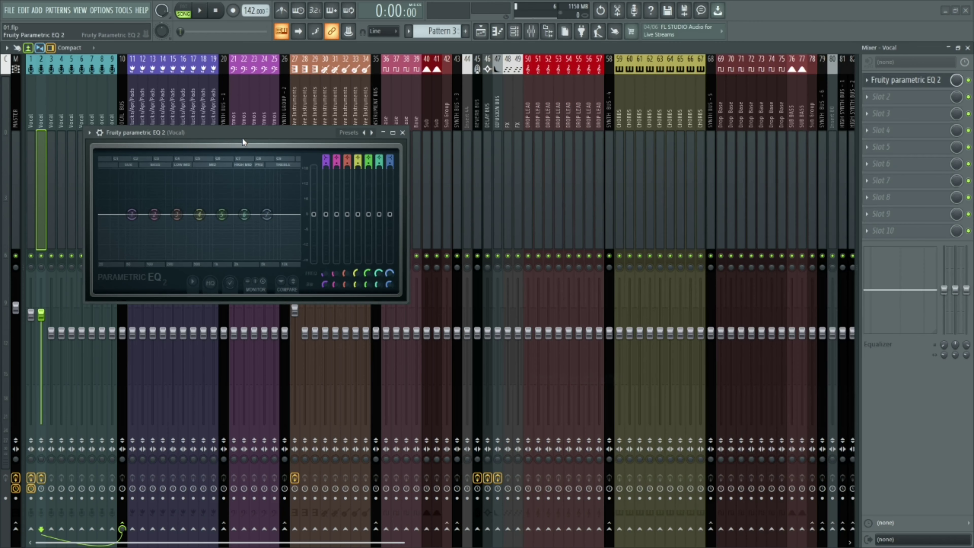
left_click_drag(242, 142, 468, 167)
Make EQ band 1 a high pass and raise its cutoff to between bands 2 and 3.
right_click(358, 239)
mouse_move(374, 265)
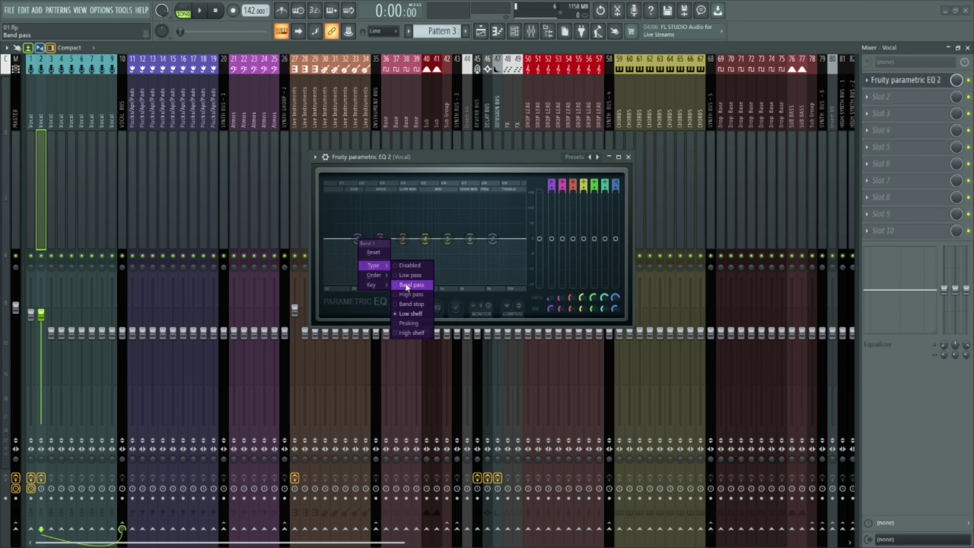
left_click(401, 294)
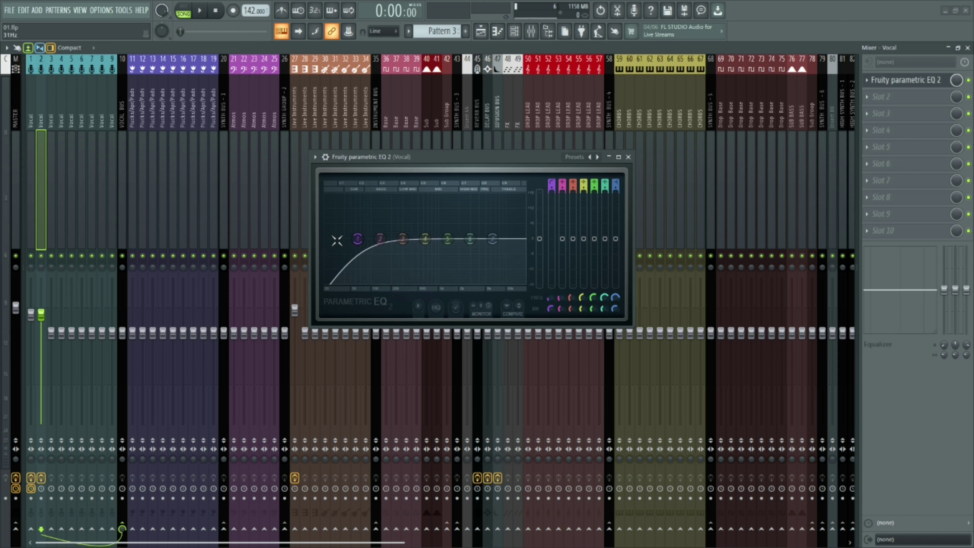
left_click_drag(361, 251, 392, 241)
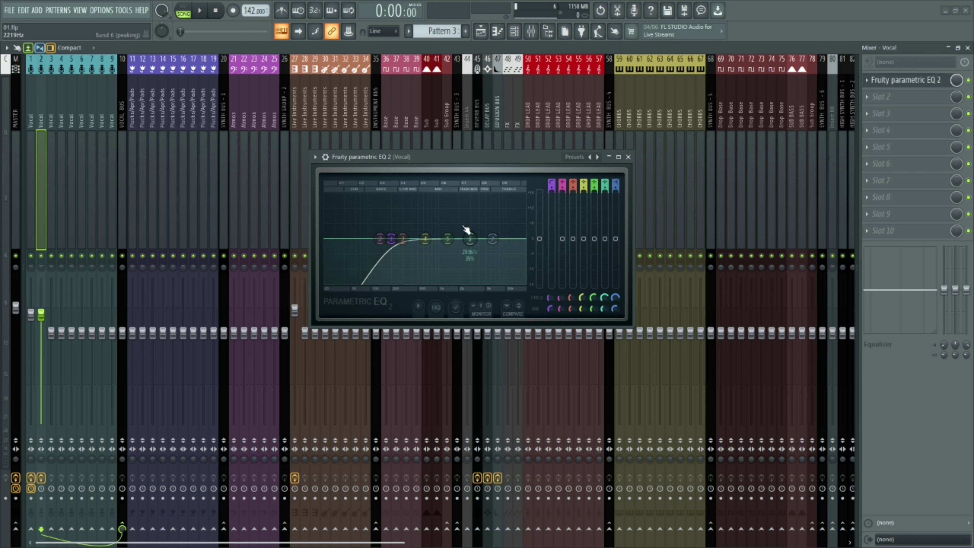
left_click_drag(391, 256, 394, 257)
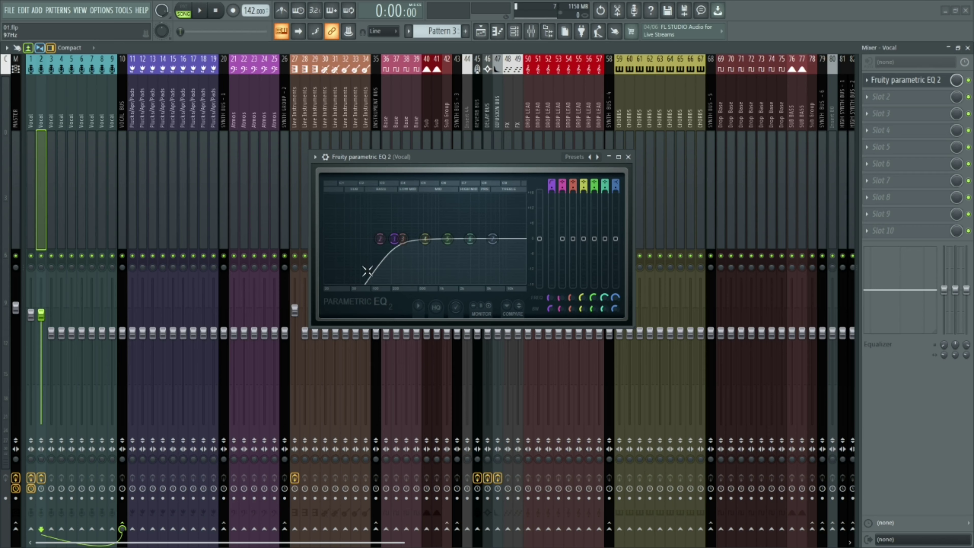
left_click(628, 157)
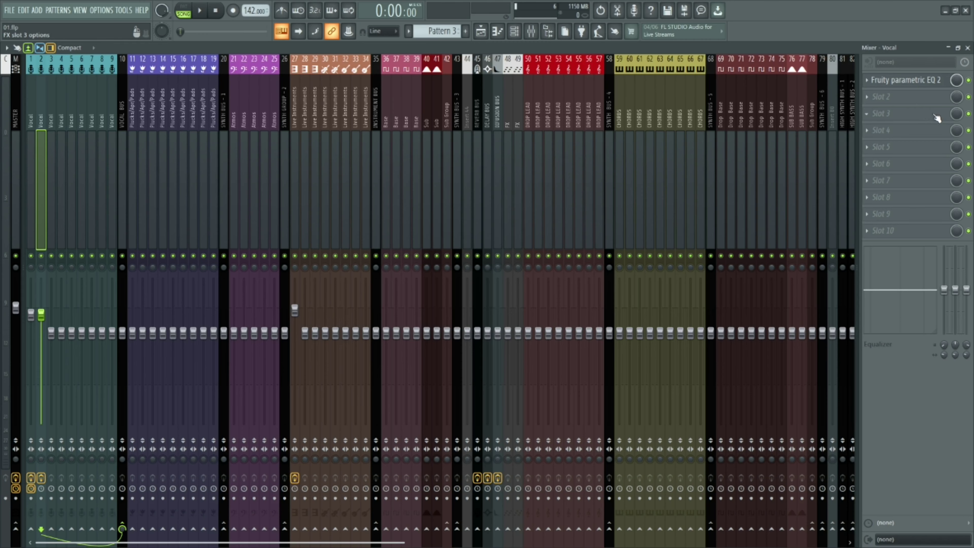
Bring up the full effect plugin list for the vocal track's second slot and try searching for "desse".
left_click(883, 96)
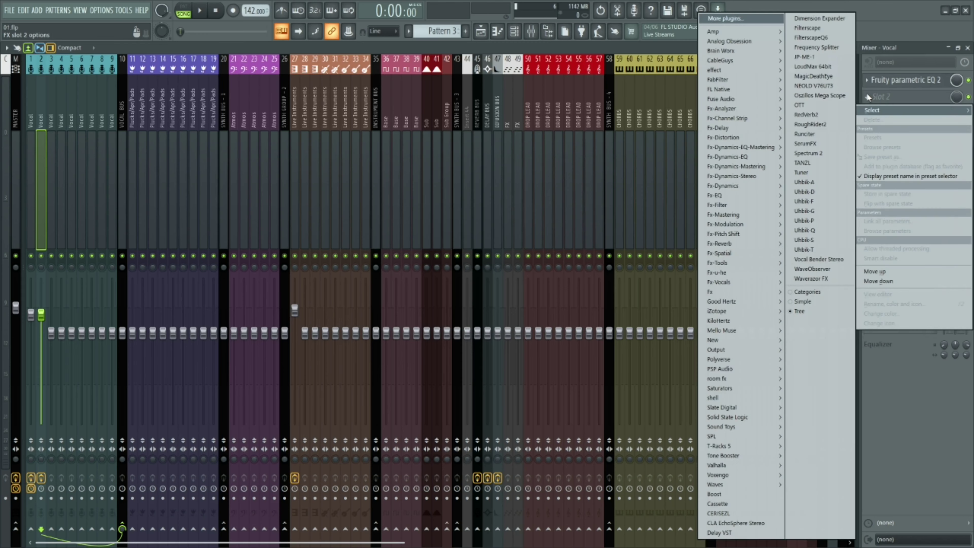
left_click(759, 17)
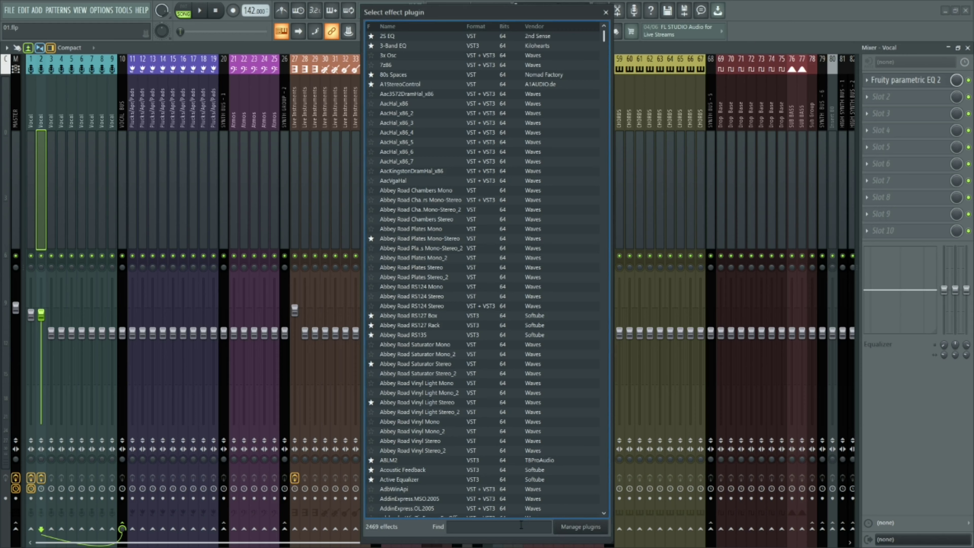
type("dess")
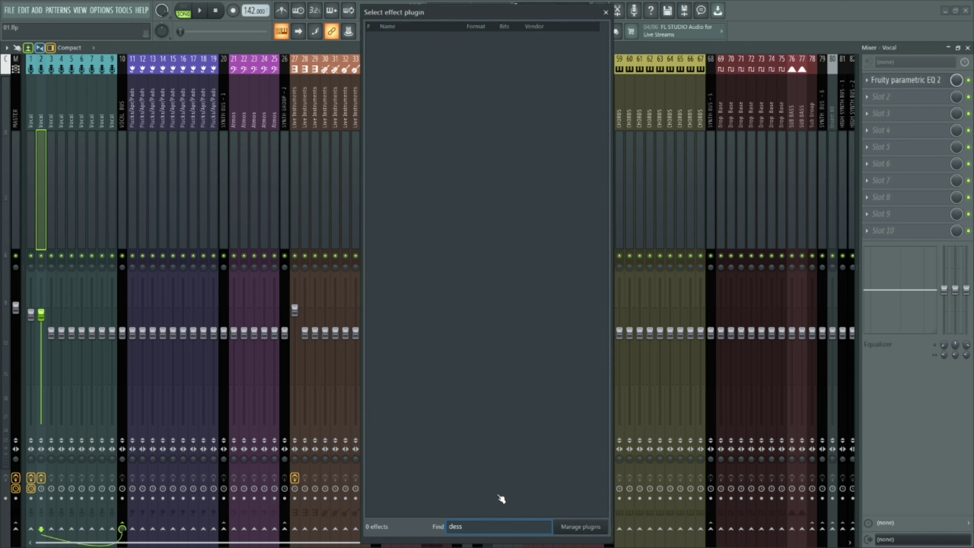
key("BackSpace")
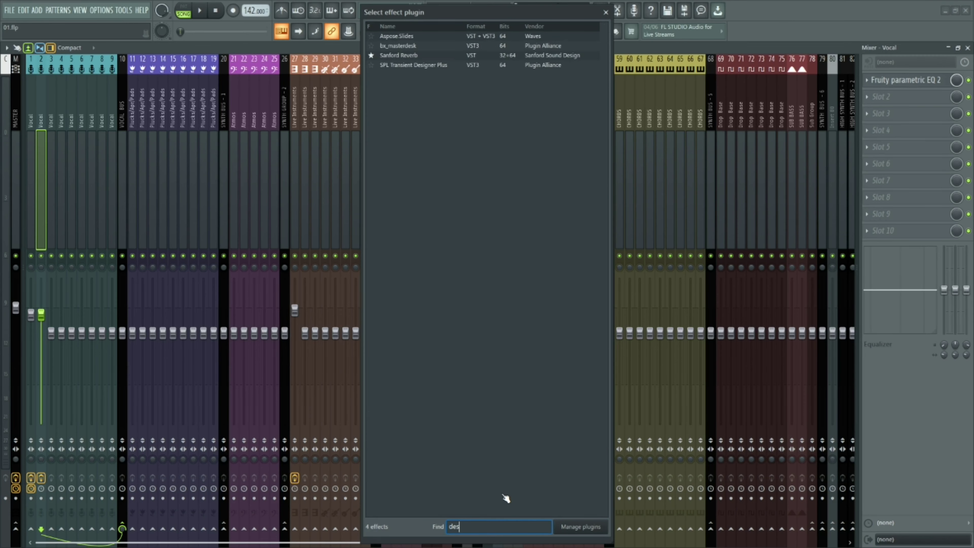
key("BackSpace")
type("sse")
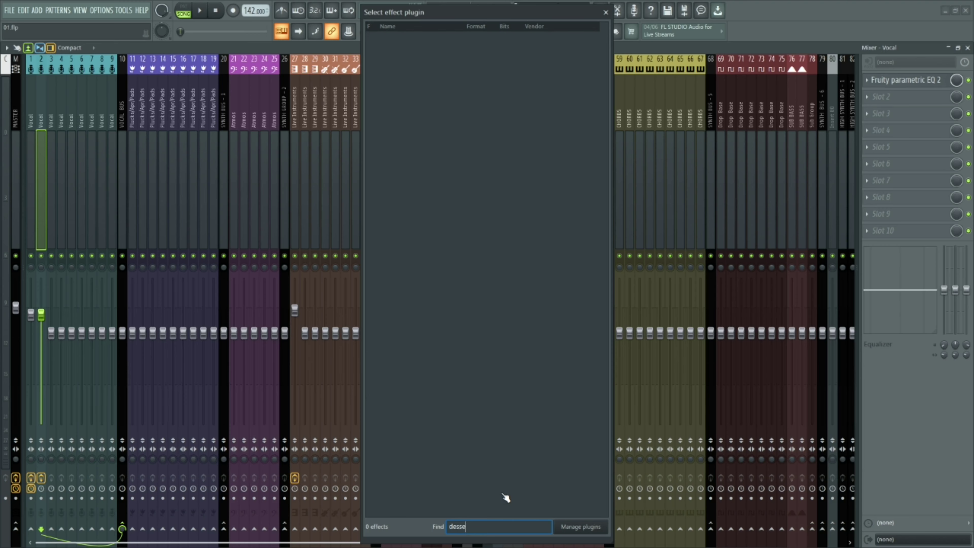
key("BackSpace")
key("BackSpace")
key("BackSpace")
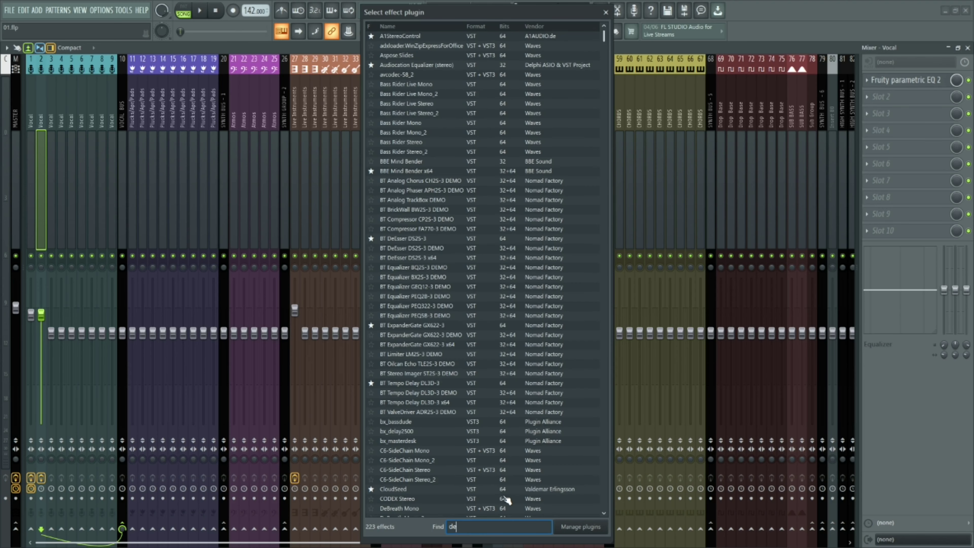
Filter the plugin list by "dees" and load Waves DeEsser Stereo into the second slot.
type("eser")
key("BackSpace")
key("BackSpace")
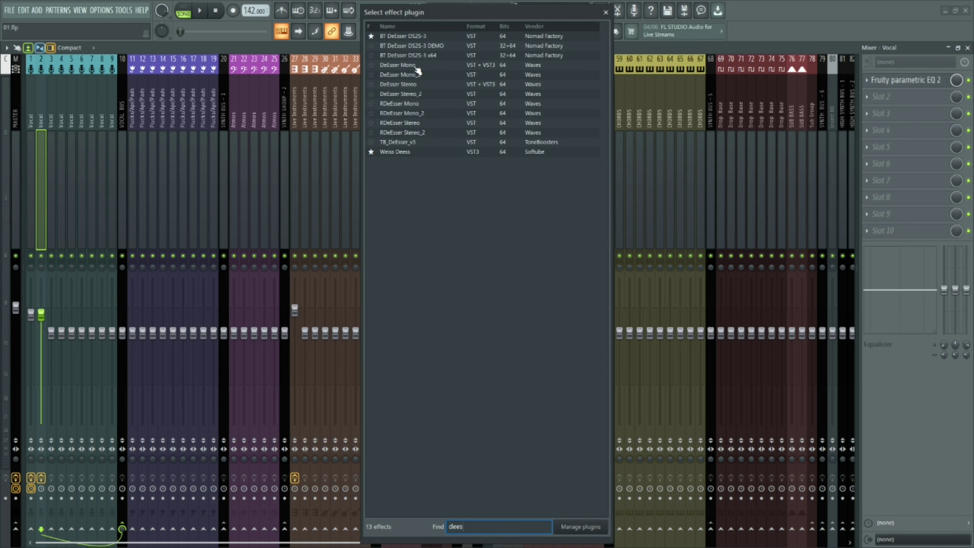
left_click(421, 87)
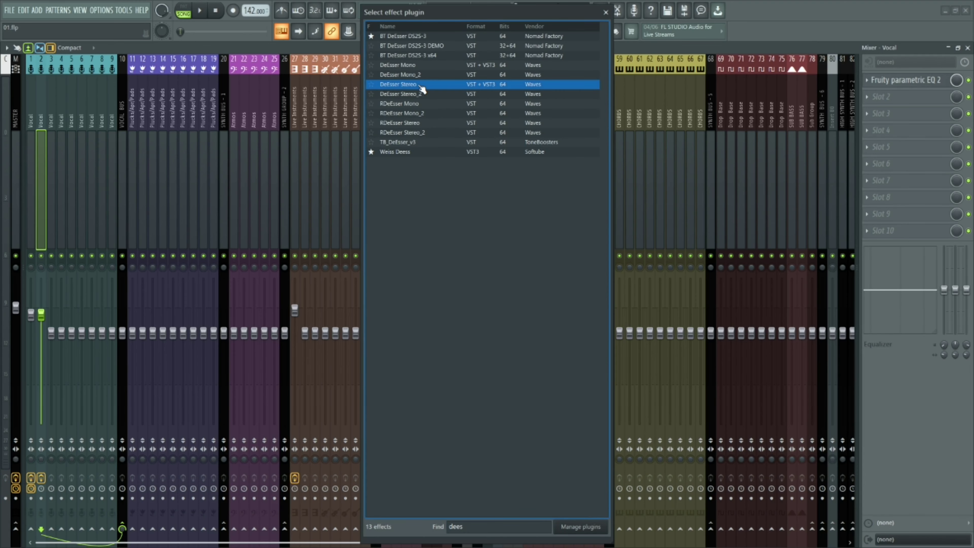
double_click(422, 87)
left_click_drag(168, 151, 510, 203)
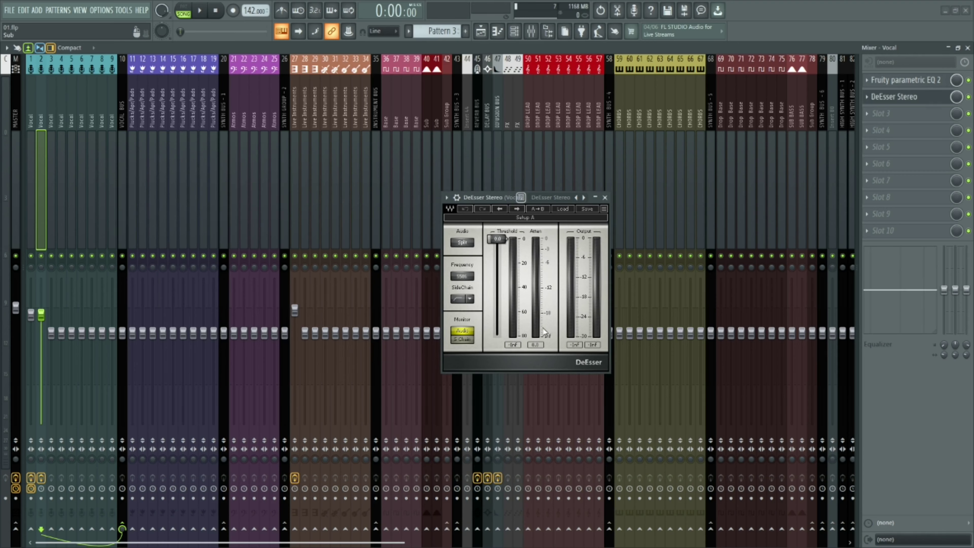
Set the DeEsser's threshold to -30 dB while playing the song, and close the plugin.
left_click_drag(497, 239, 497, 284)
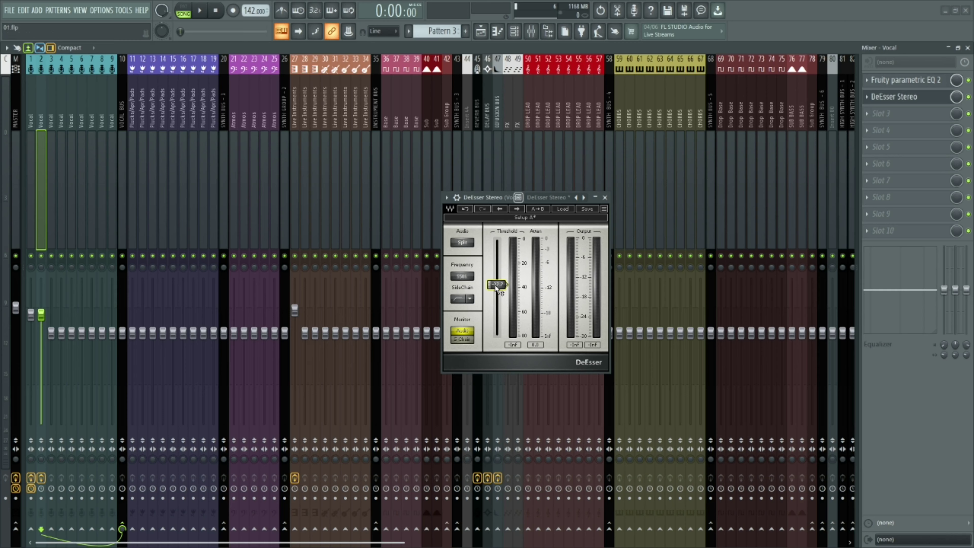
left_click_drag(496, 287, 496, 239)
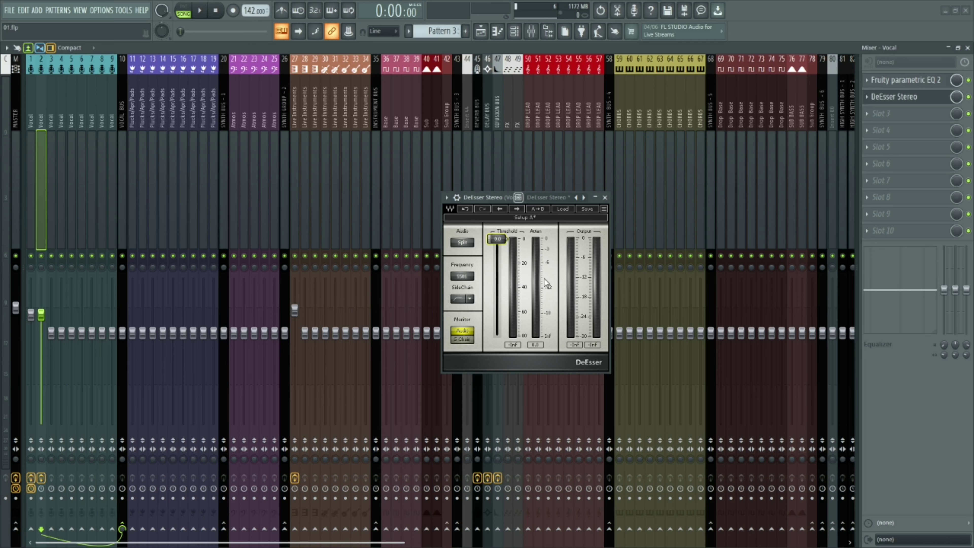
key("space")
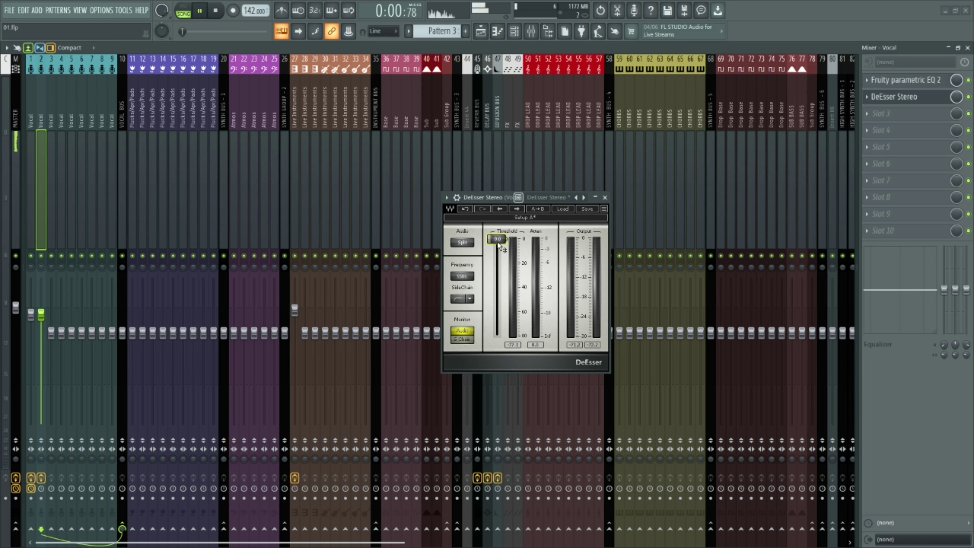
left_click_drag(498, 239, 506, 275)
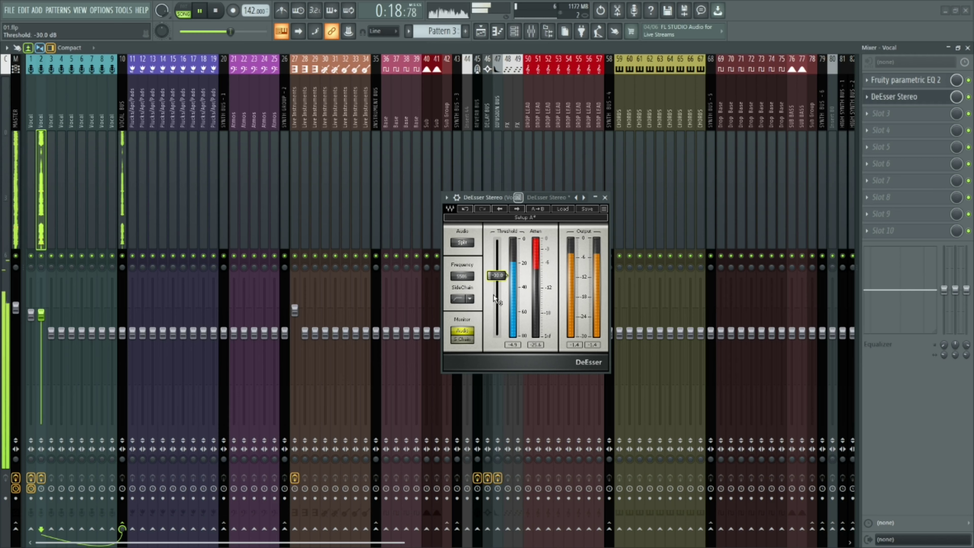
key("space")
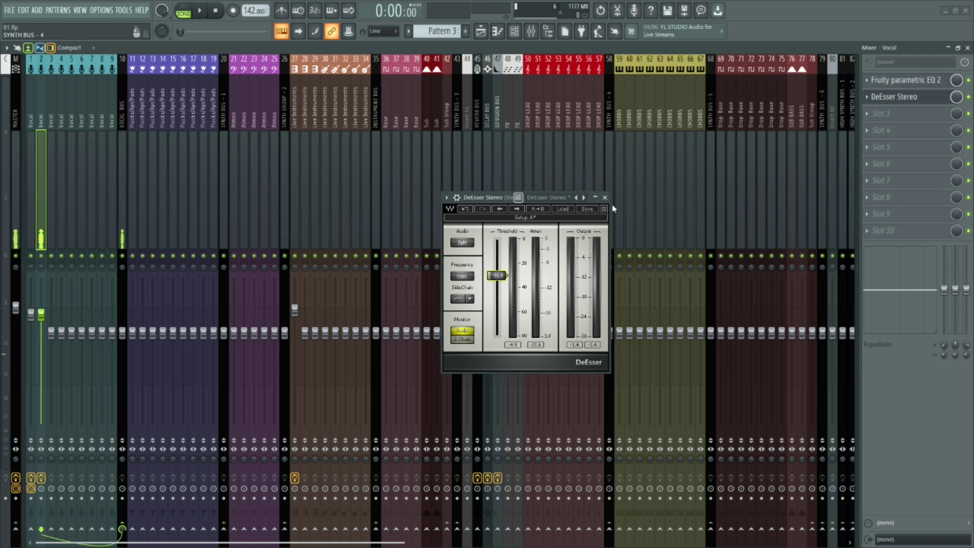
left_click(605, 197)
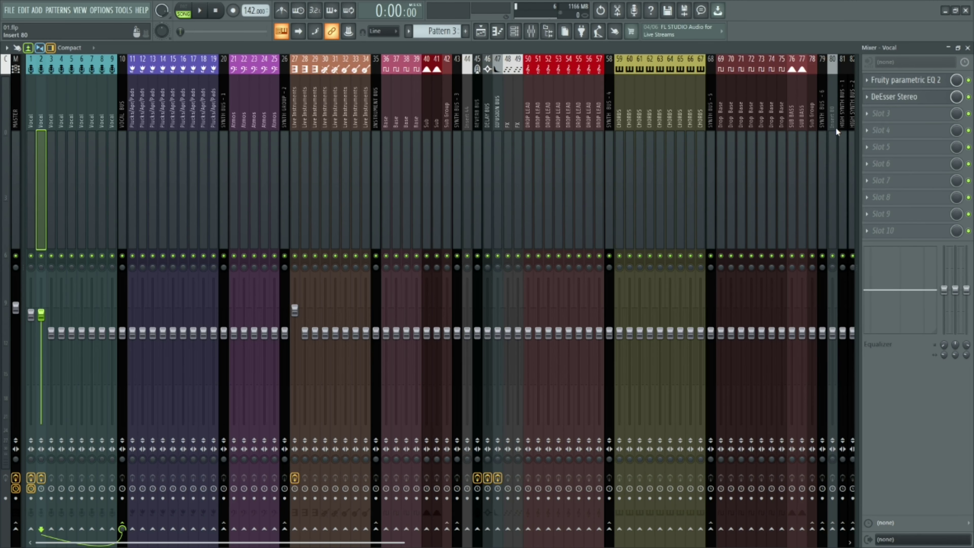
Insert the T-RackS 5 plugin TR5 Classic EQ in the vocal track's third effect slot.
left_click(866, 116)
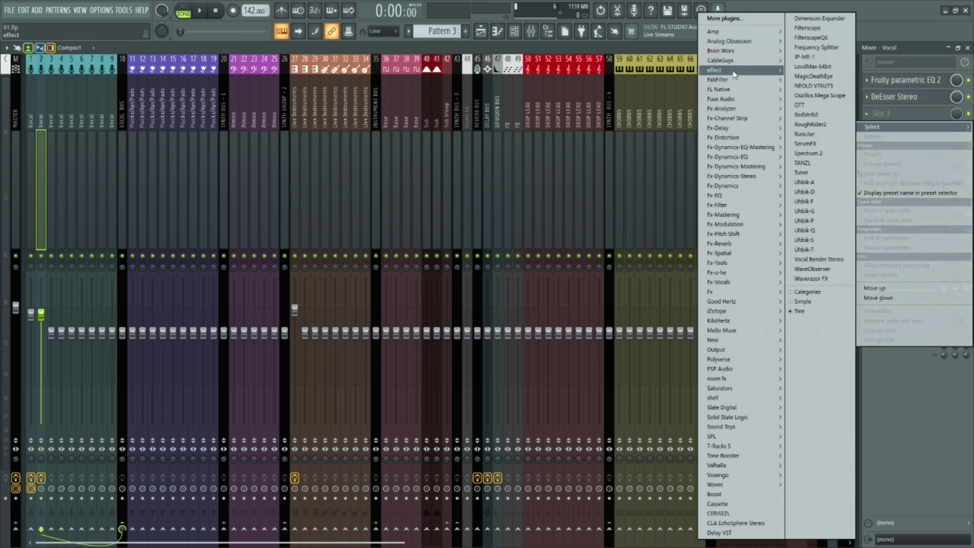
mouse_move(743, 89)
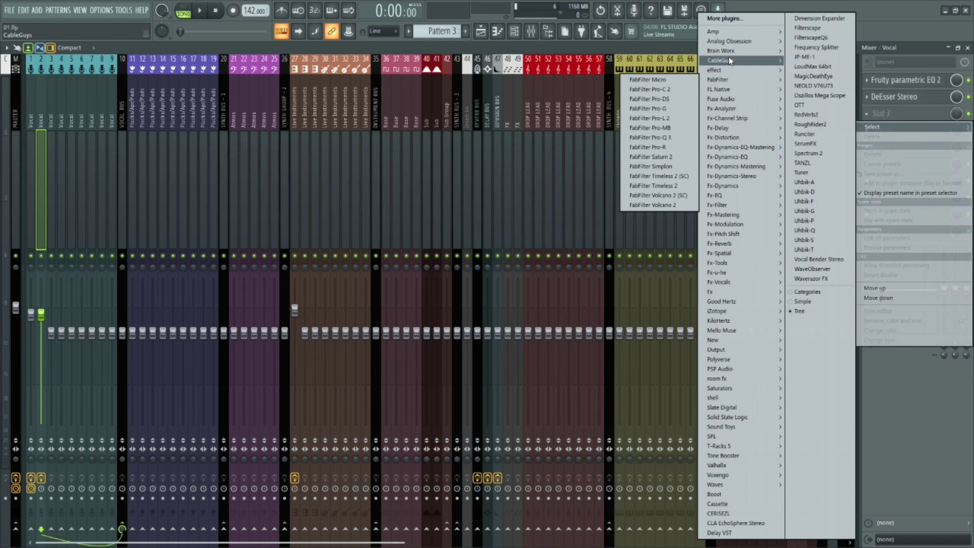
mouse_move(713, 445)
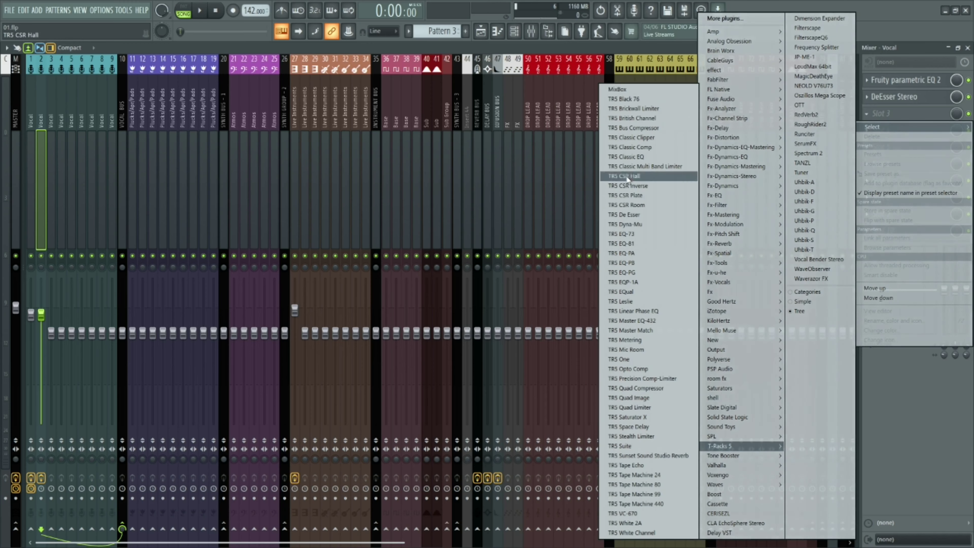
left_click(641, 157)
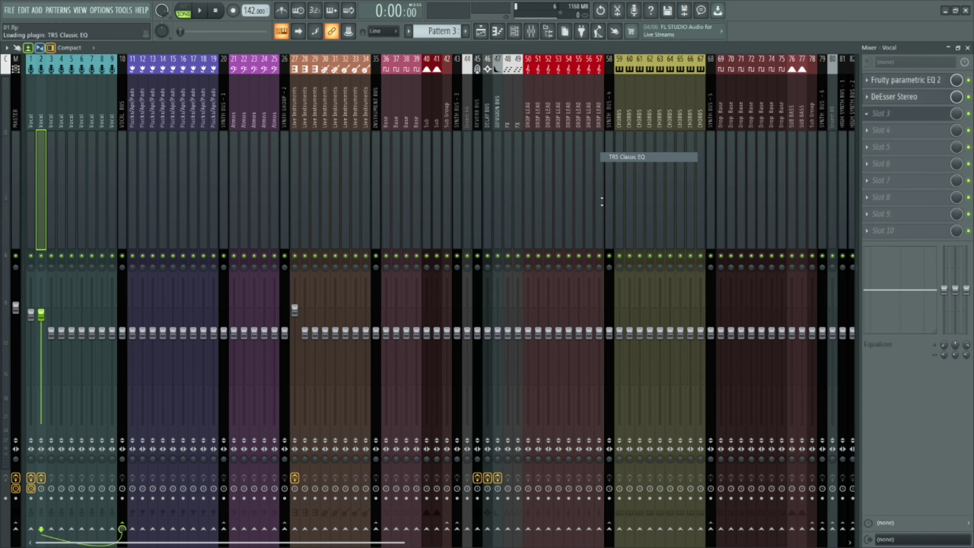
left_click_drag(337, 55, 619, 171)
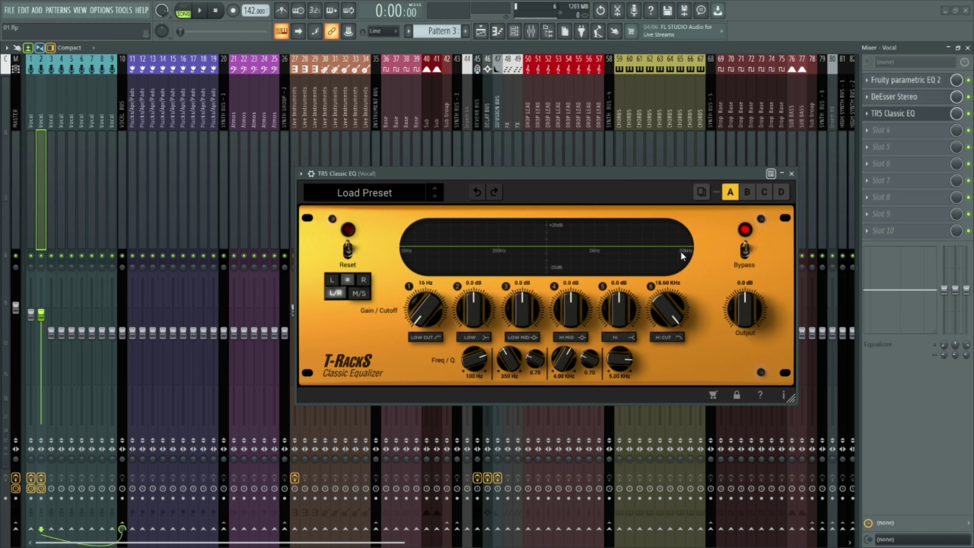
Enable the Classic EQ's Hi and Hi Mid bands, setting Hi gain to 6.0 dB and Hi Mid to 0.4 dB, 2.64 kHz, Q 0.93.
left_click(619, 336)
left_click(571, 337)
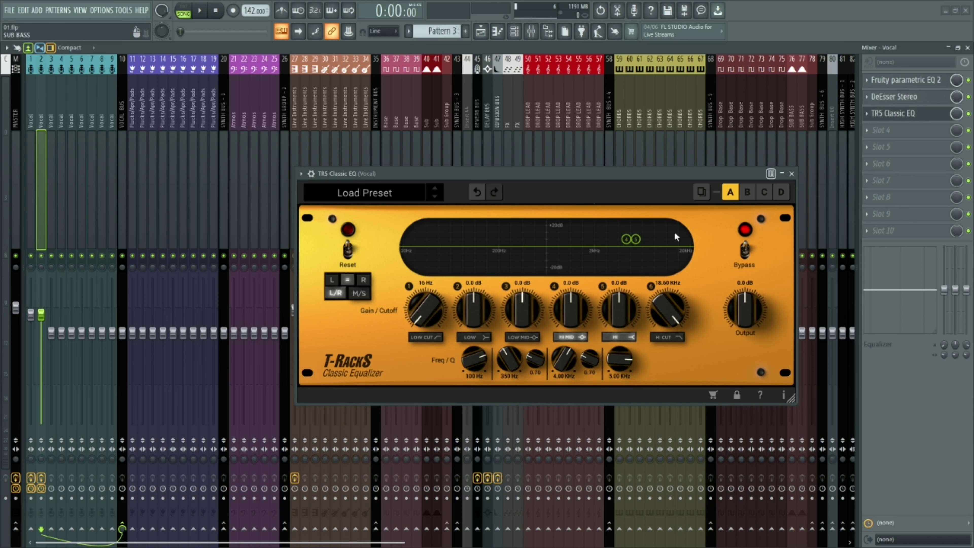
left_click_drag(618, 303, 621, 281)
left_click_drag(566, 306, 568, 301)
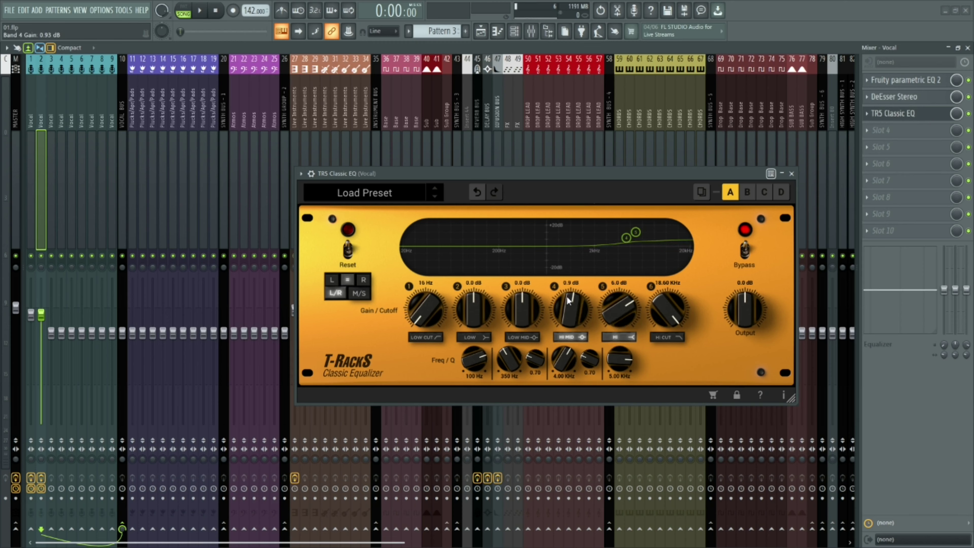
left_click_drag(560, 361, 590, 357)
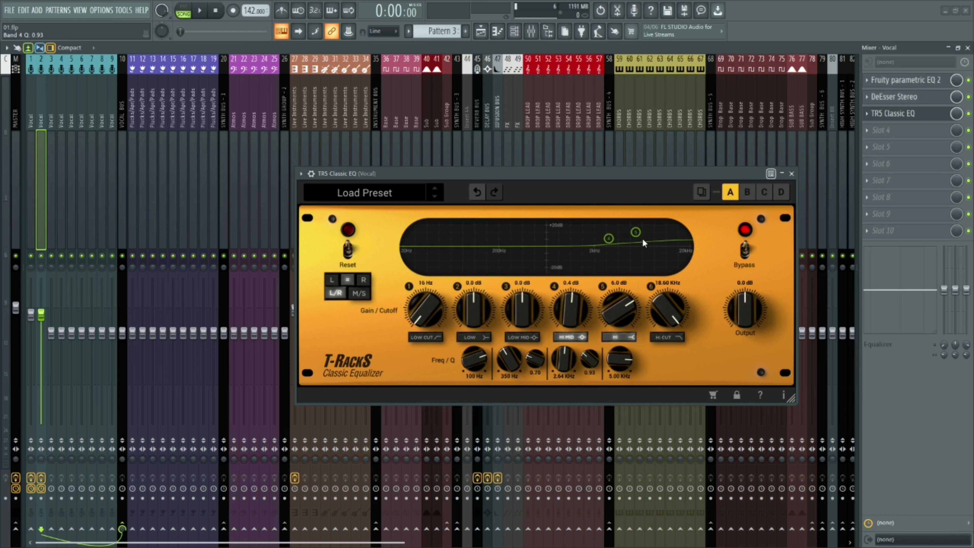
During playback, set the Classic EQ's Hi gain to 7.4 dB, Hi Mid to -0.1 dB, 1.90 kHz, Q 1.37, and output to 3.2 dB, comparing against bypass.
key("space")
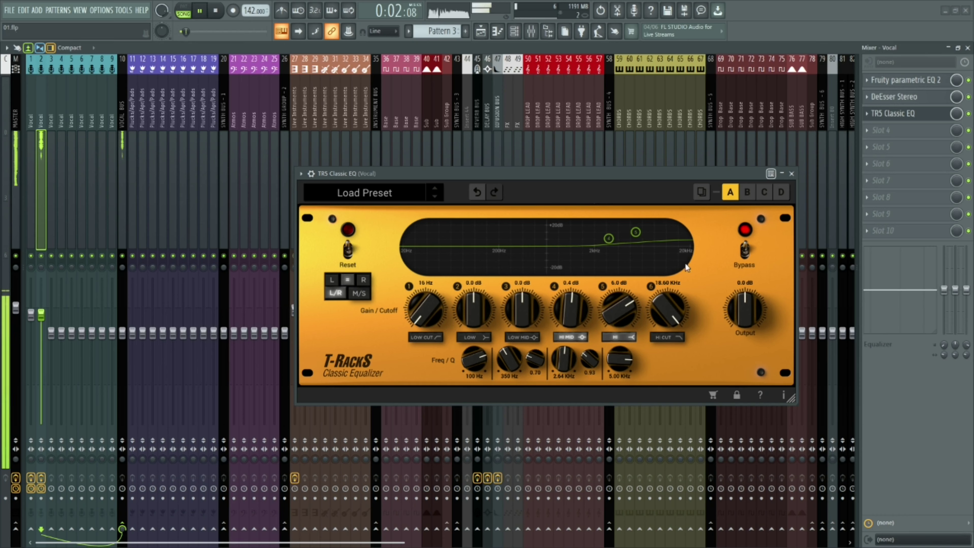
left_click_drag(618, 317, 569, 315)
left_click_drag(564, 366, 592, 387)
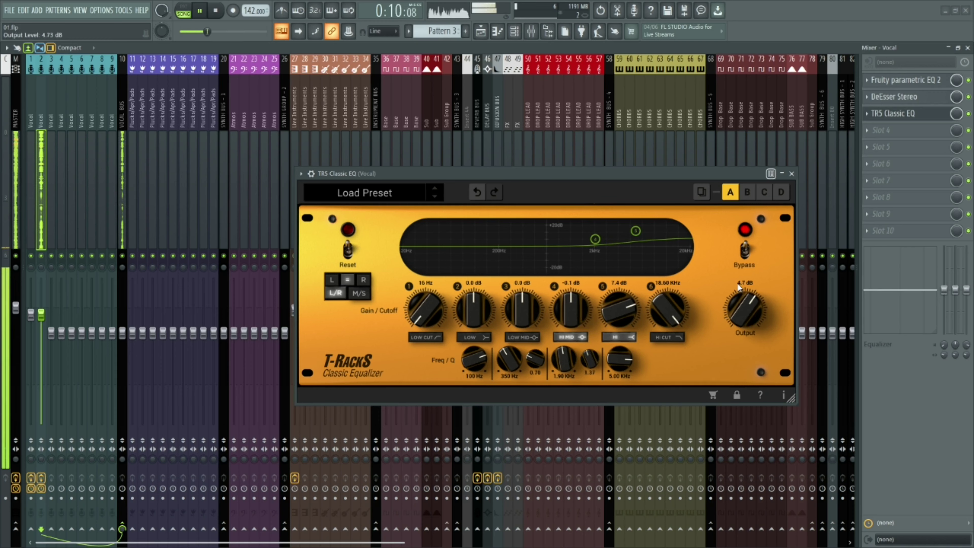
left_click_drag(739, 296, 737, 293)
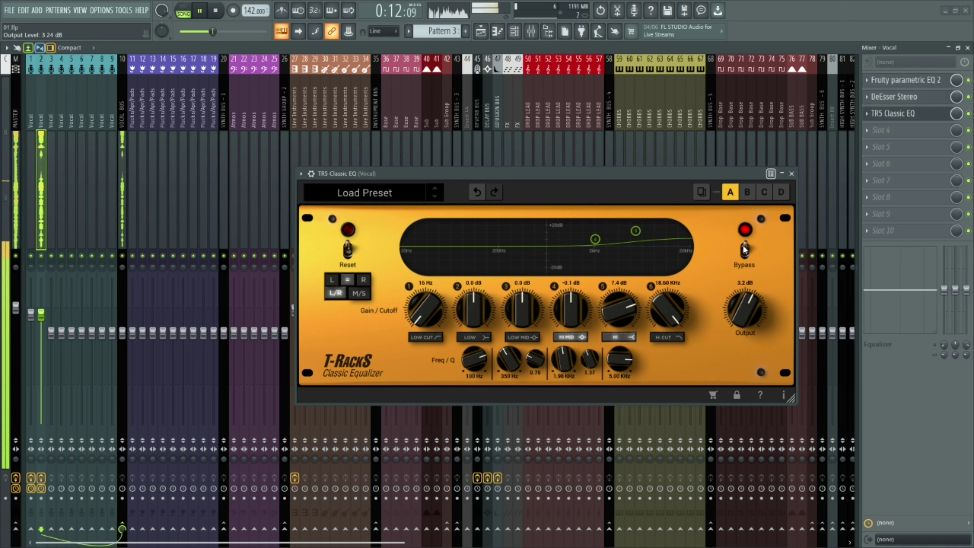
left_click(746, 252)
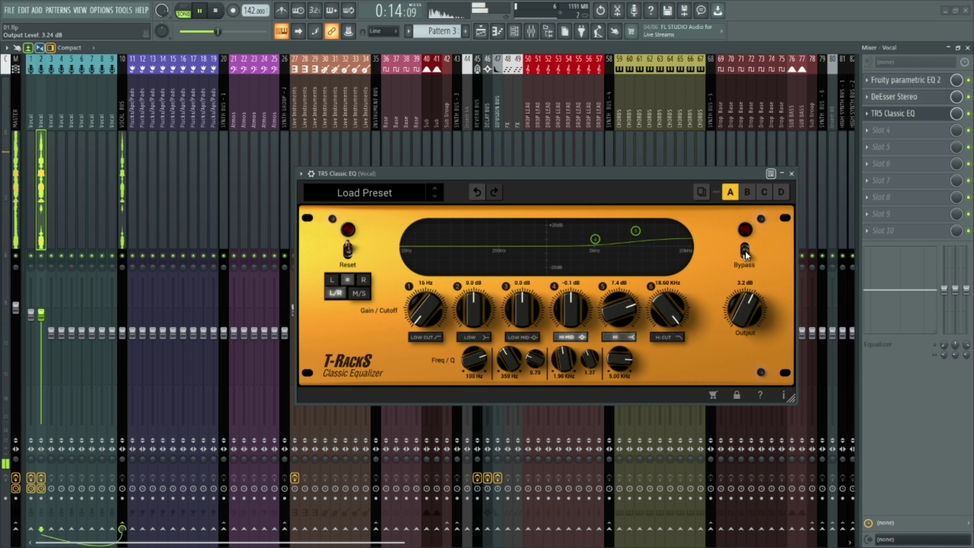
left_click(745, 252)
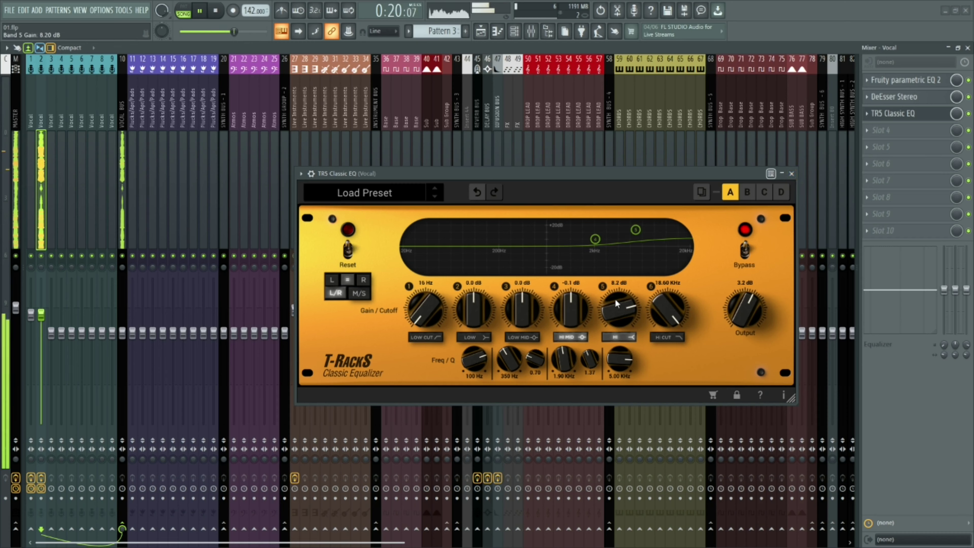
Set the Classic EQ's Hi band to 7.1 dB at 6.95 kHz and Hi Mid to 0.7 dB, 3.21 kHz, Q 0.24 while listening.
left_click_drag(615, 299, 614, 307)
left_click_drag(617, 361, 617, 345)
left_click_drag(560, 301, 562, 297)
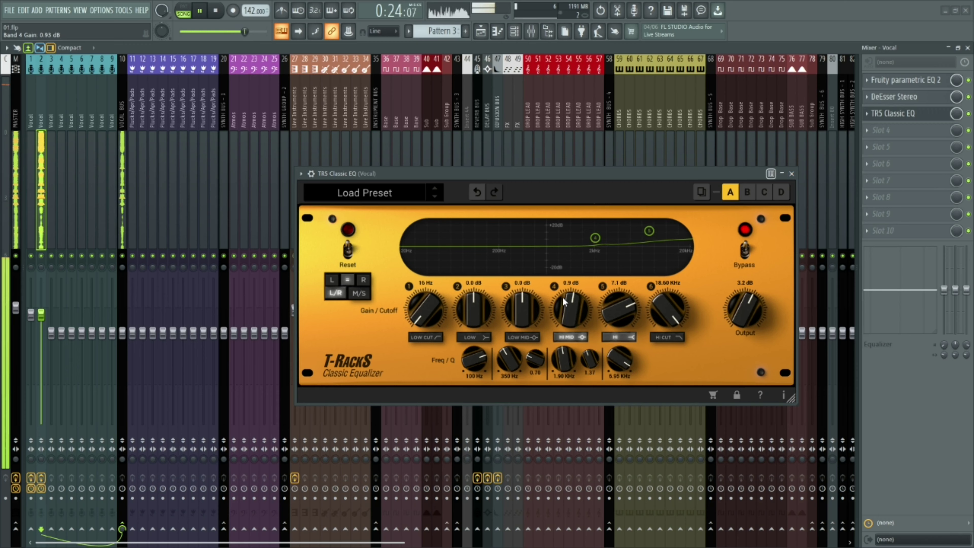
left_click_drag(567, 360, 593, 414)
left_click_drag(569, 312, 569, 316)
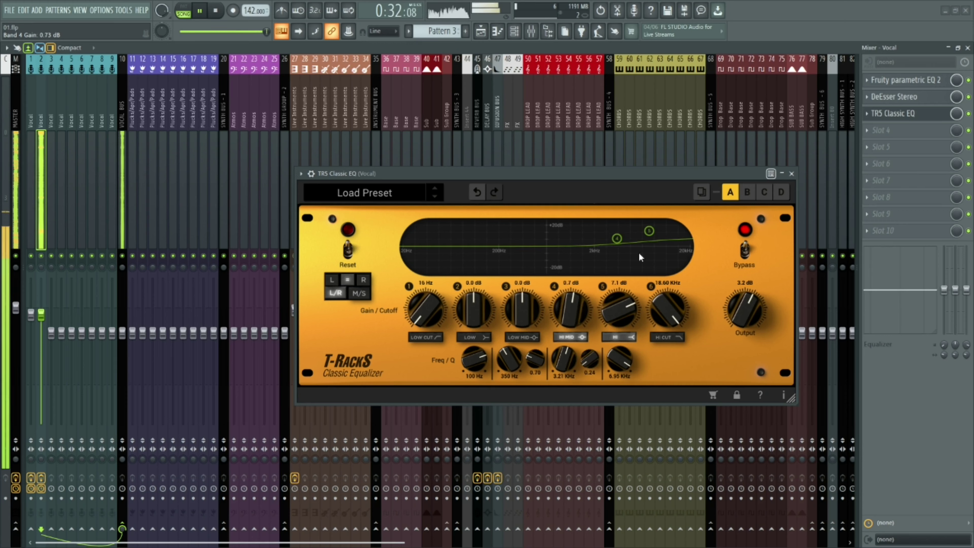
key("space")
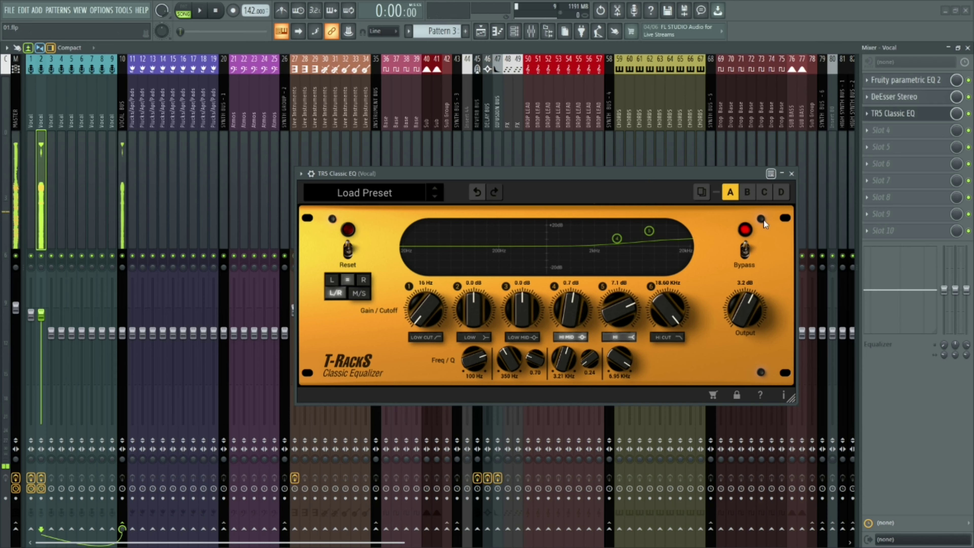
Compare the vocal with the Classic EQ bypassed and active from the song's start, leave it active, and close the plugin.
left_click(746, 249)
key("space")
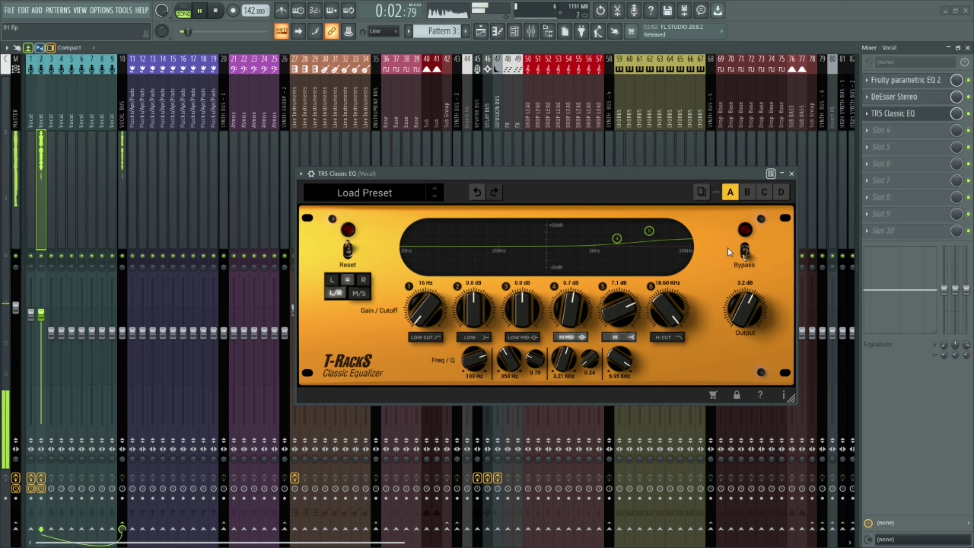
key("space")
left_click(744, 251)
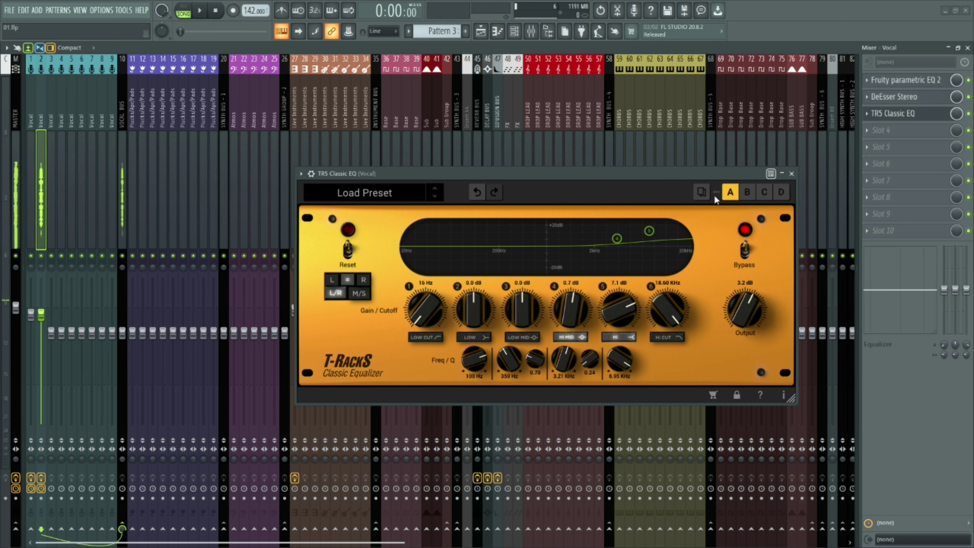
key("space")
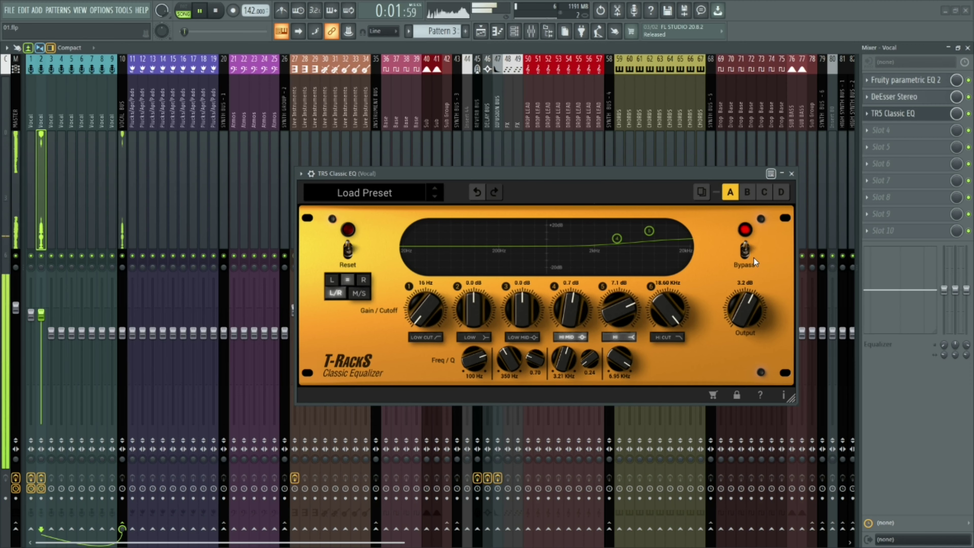
left_click(791, 174)
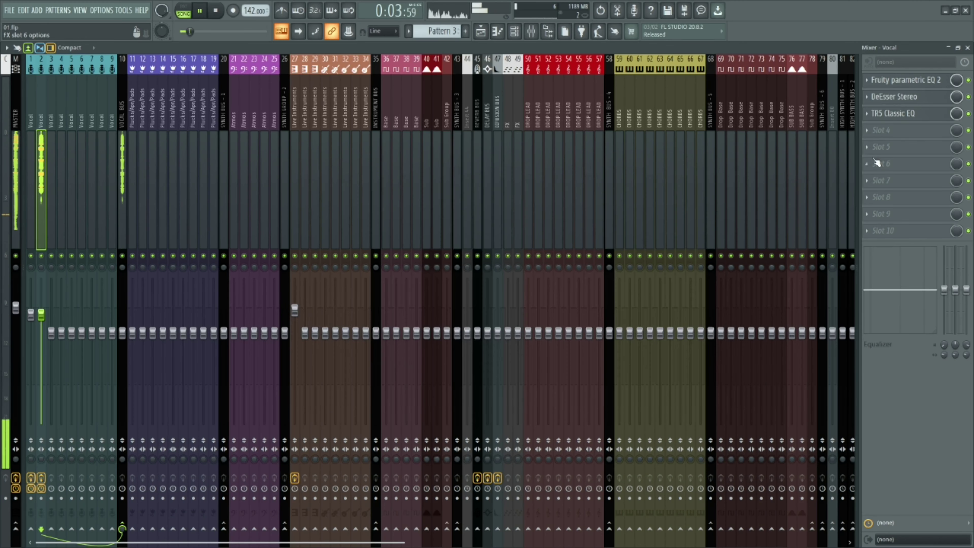
key("space")
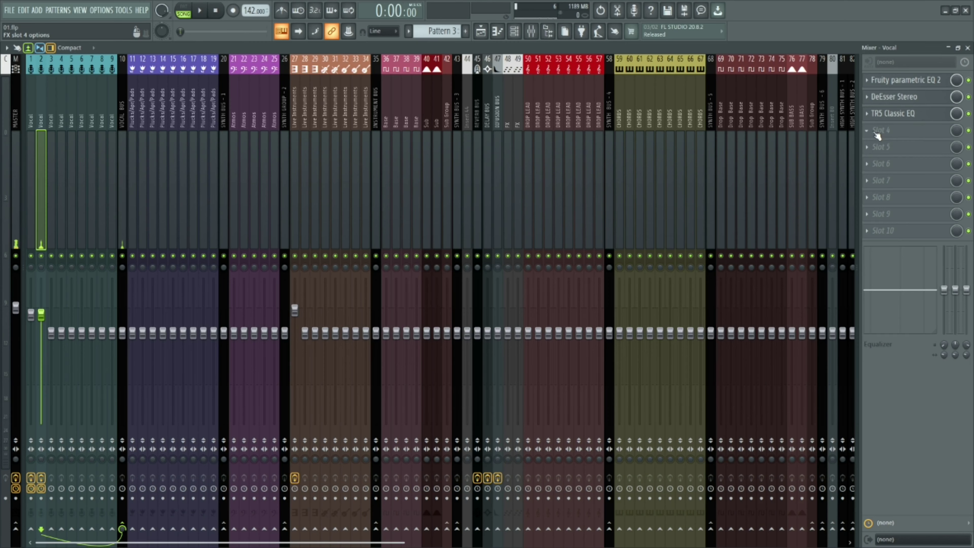
Load the Waves CLA-76 Stereo compressor into the vocal track's fourth effect slot and move its window to the middle of the mixer.
left_click(882, 135)
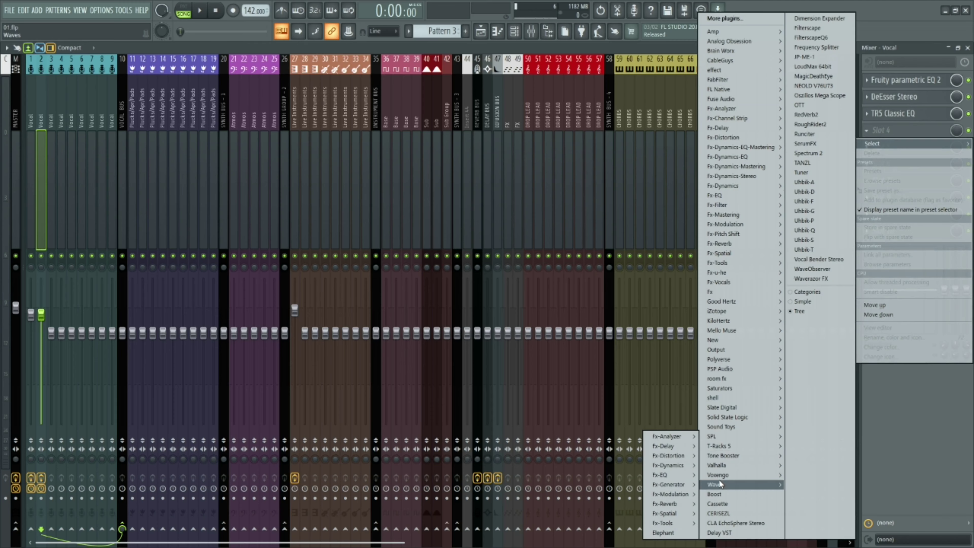
mouse_move(717, 484)
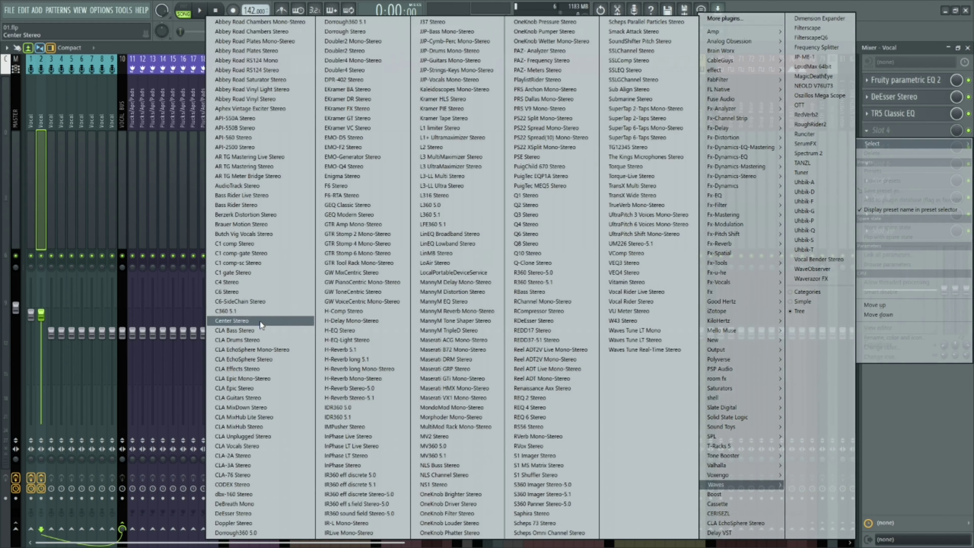
left_click(236, 474)
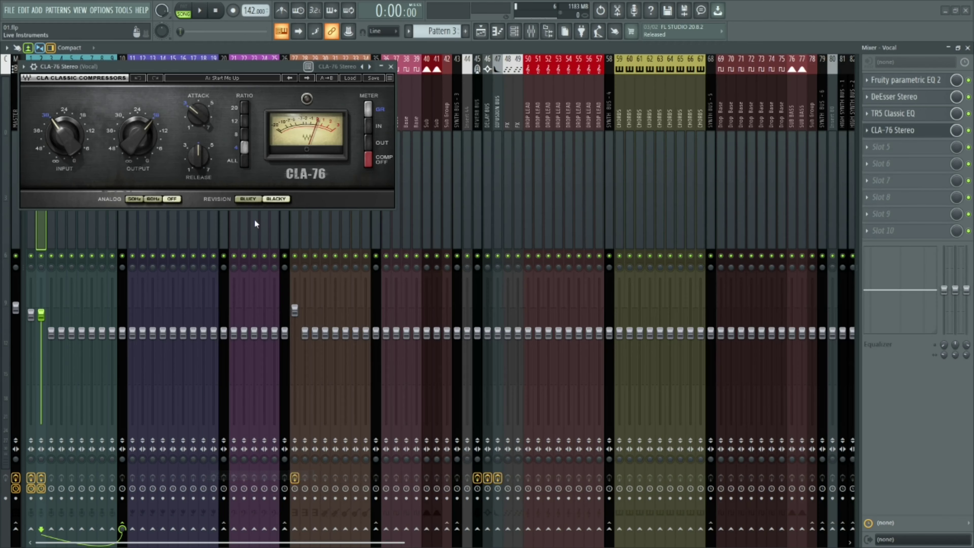
left_click_drag(194, 63, 531, 216)
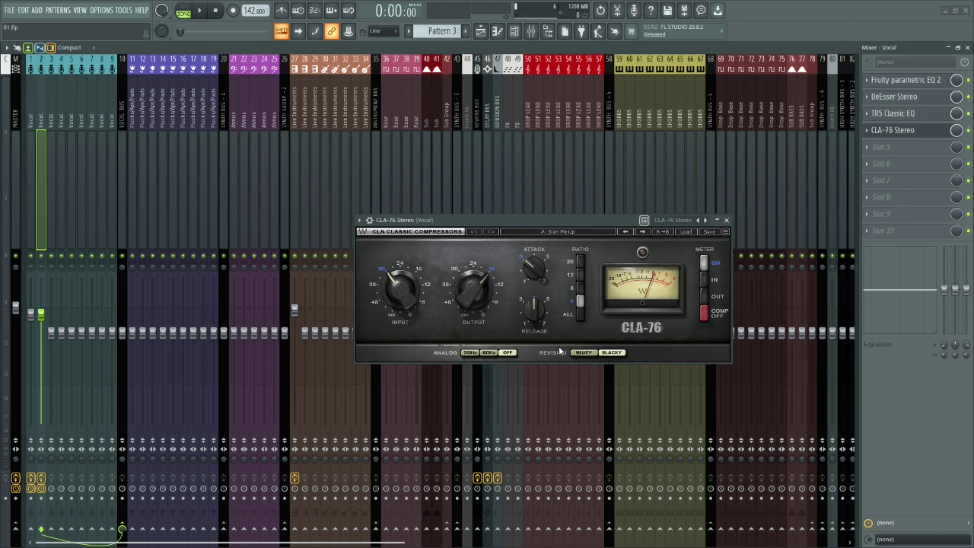
Set the CLA-76 ratio to ALL, raise its input, and set its output to -15.4 during playback.
left_click(579, 313)
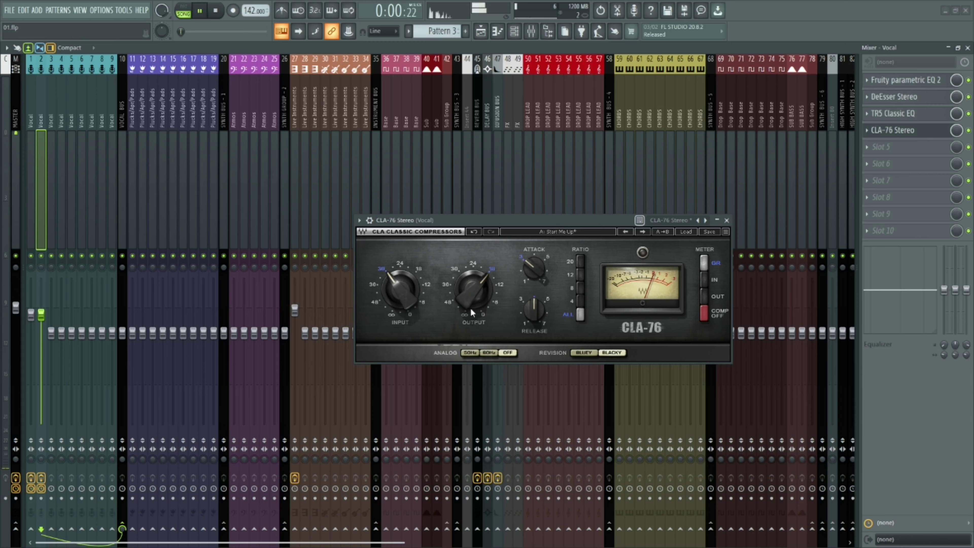
left_click_drag(398, 298, 398, 287)
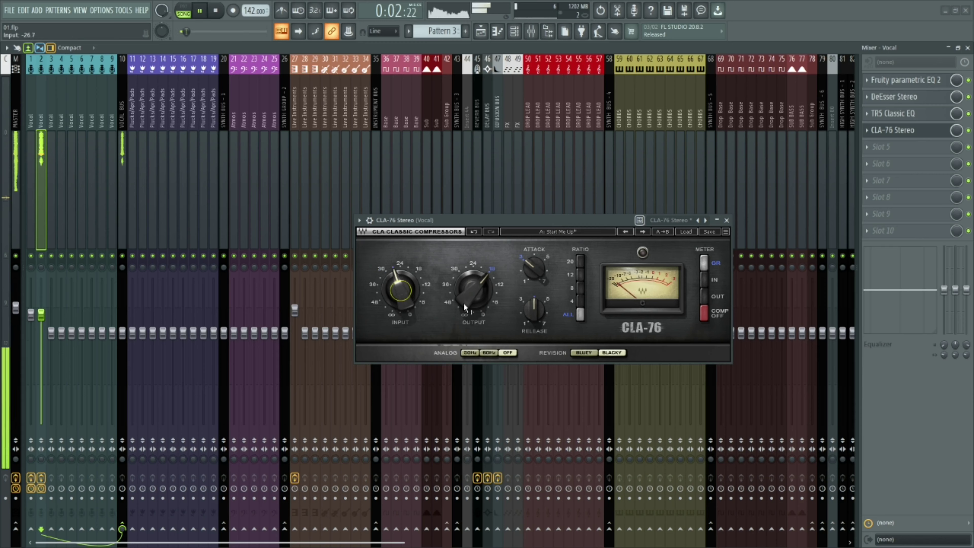
left_click_drag(473, 293, 472, 298)
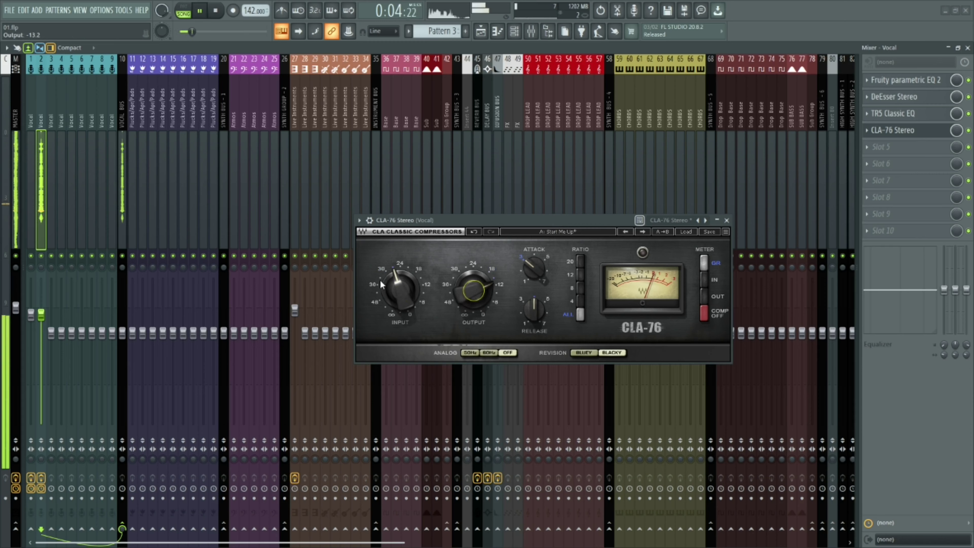
left_click_drag(401, 291, 400, 284)
mouse_move(474, 293)
left_mouse_down()
mouse_move(462, 293)
mouse_move(474, 291)
left_mouse_up()
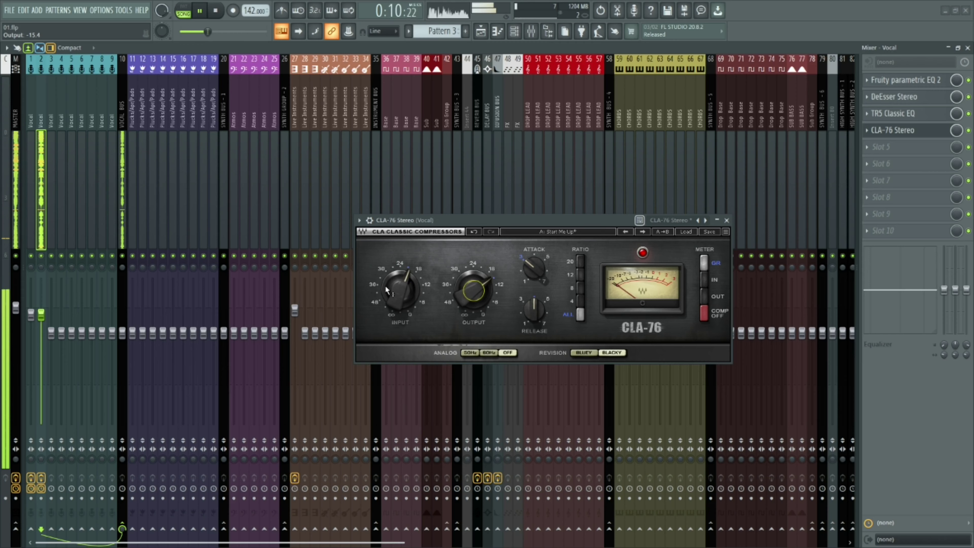
Refine the CLA-76 input to -26.4 and output to -14.8 while listening, and close the compressor.
left_click_drag(385, 286, 385, 304)
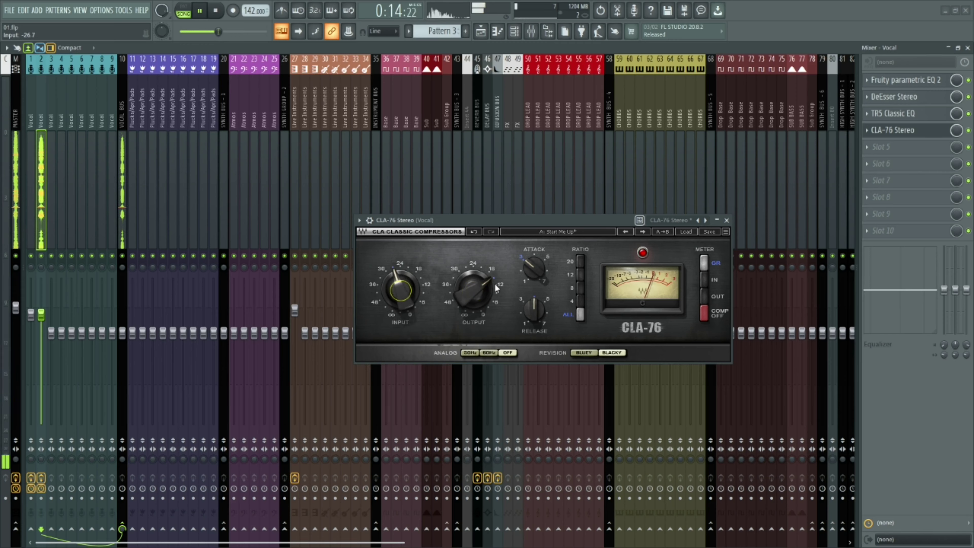
left_click_drag(479, 293, 479, 287)
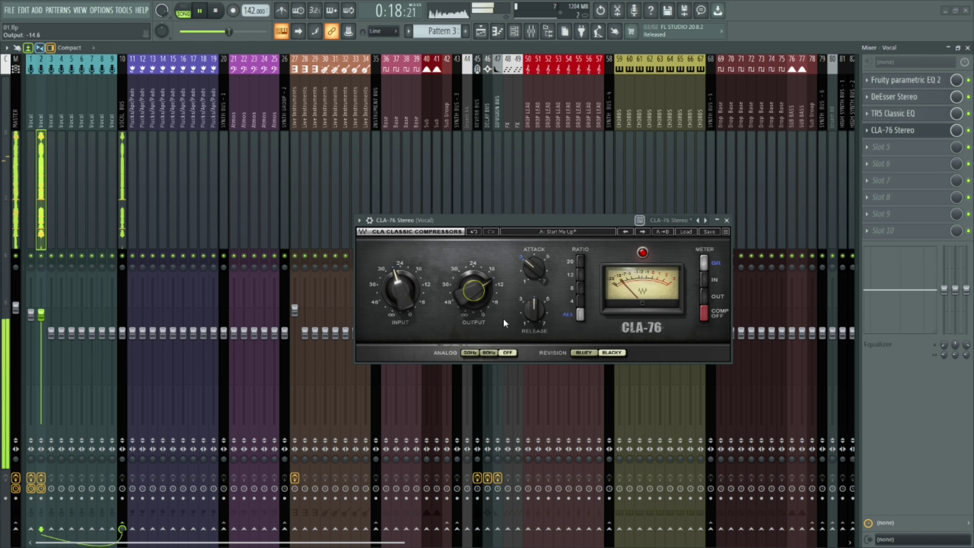
left_click_drag(477, 288, 478, 289)
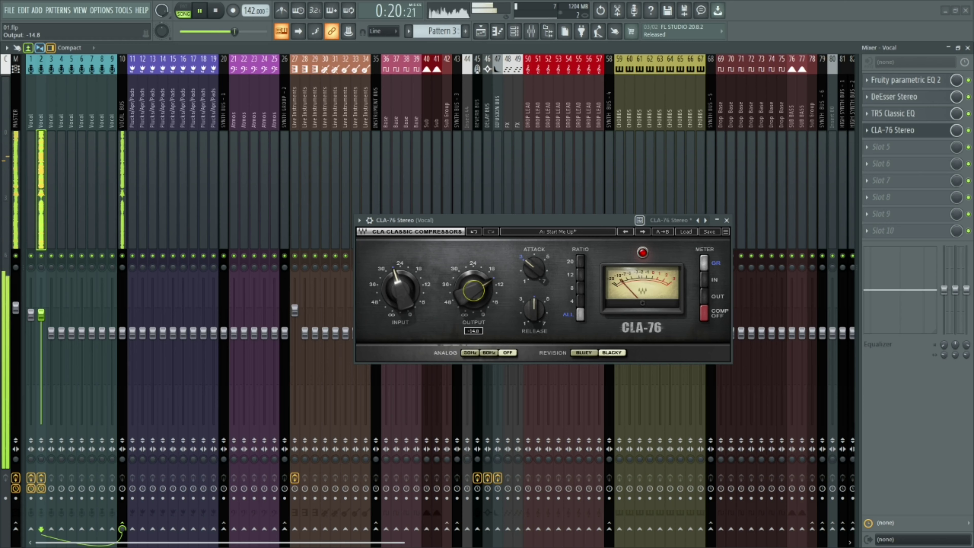
left_click(412, 300)
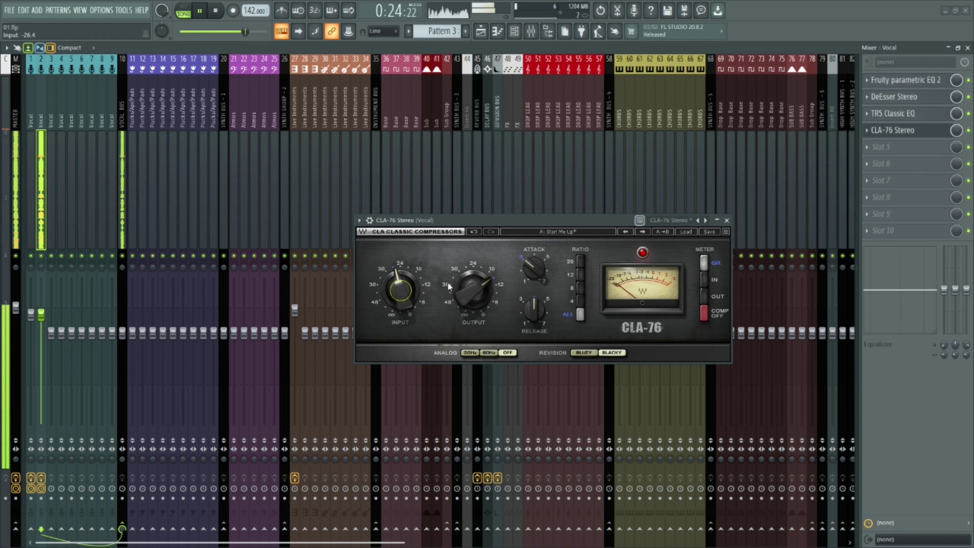
left_click(727, 220)
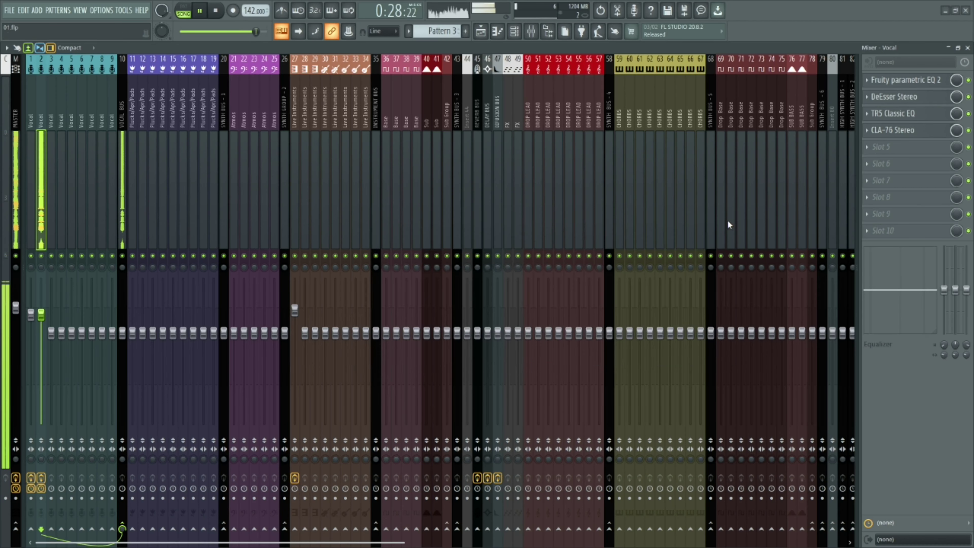
key("space")
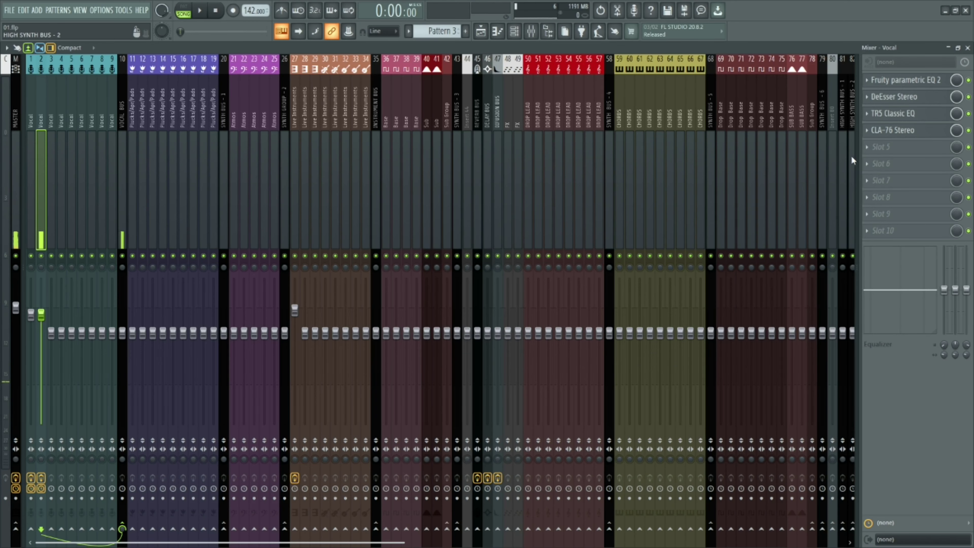
Load Waves RVox Stereo into the vocal track's fifth effect slot and move its window to the middle of the mixer.
left_click(882, 148)
mouse_move(874, 160)
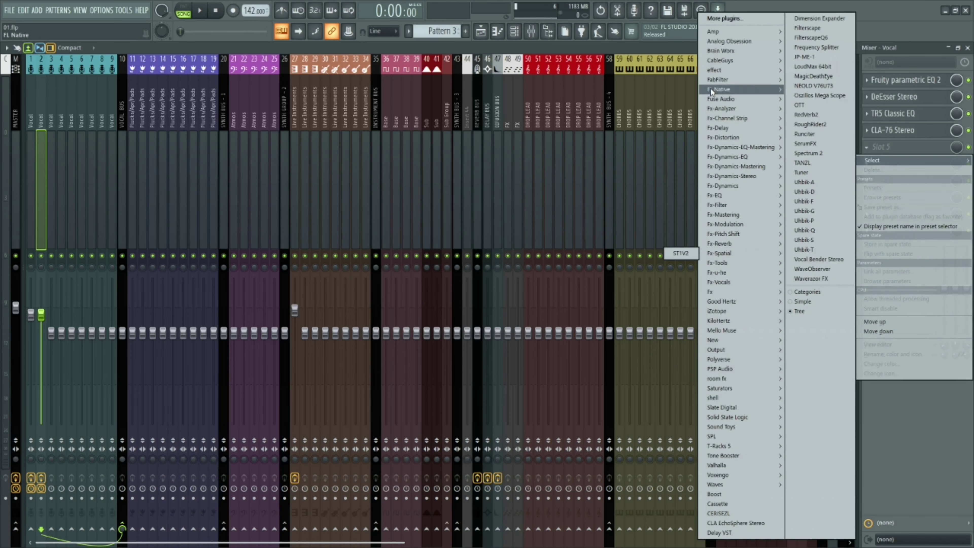
mouse_move(728, 89)
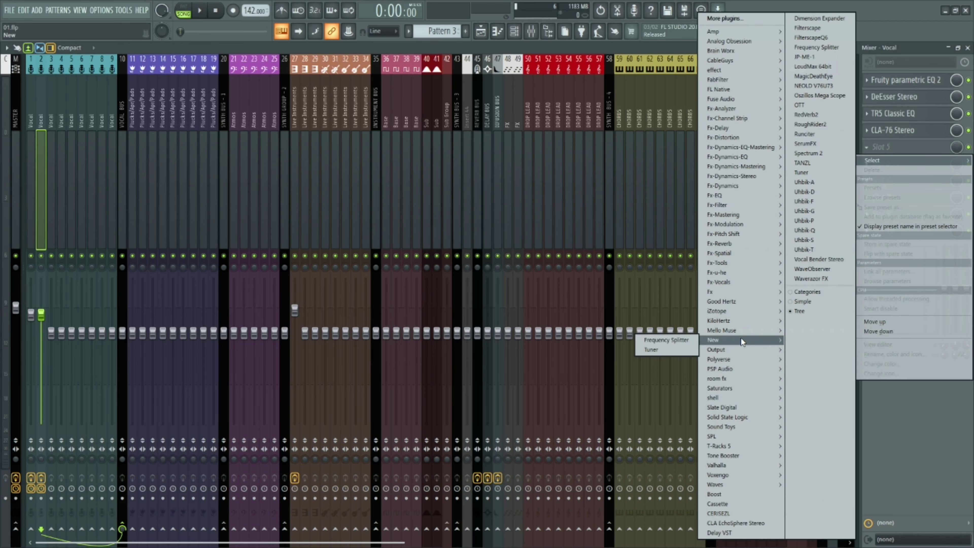
mouse_move(714, 485)
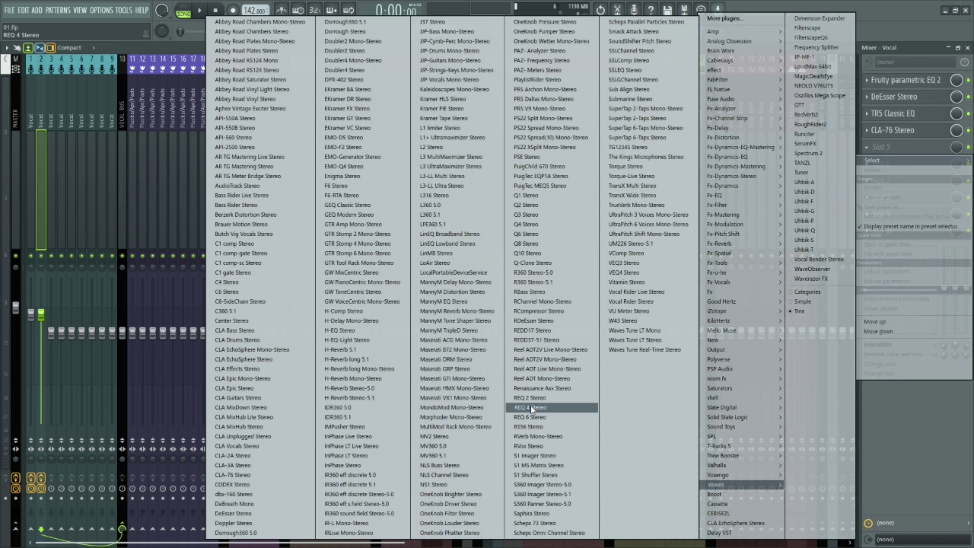
left_click(529, 446)
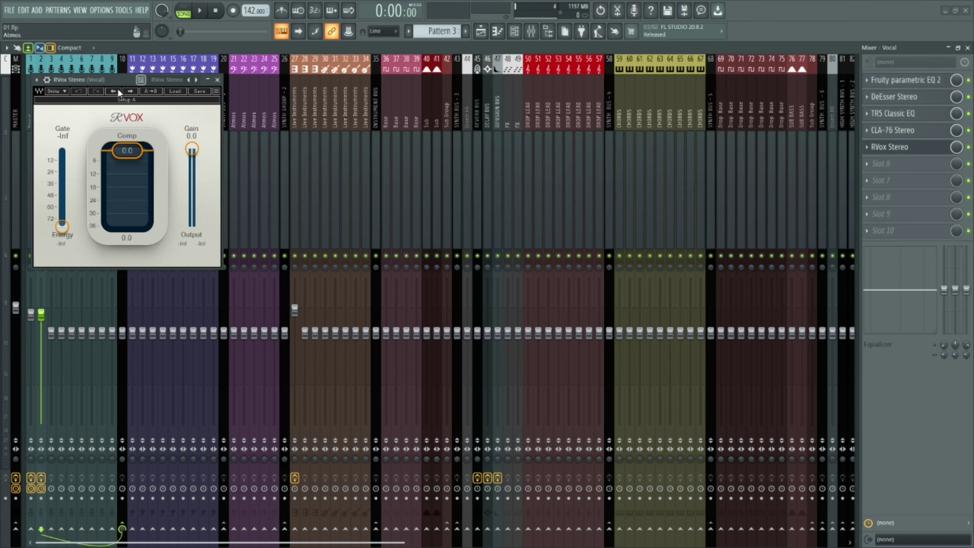
left_click_drag(120, 76, 527, 208)
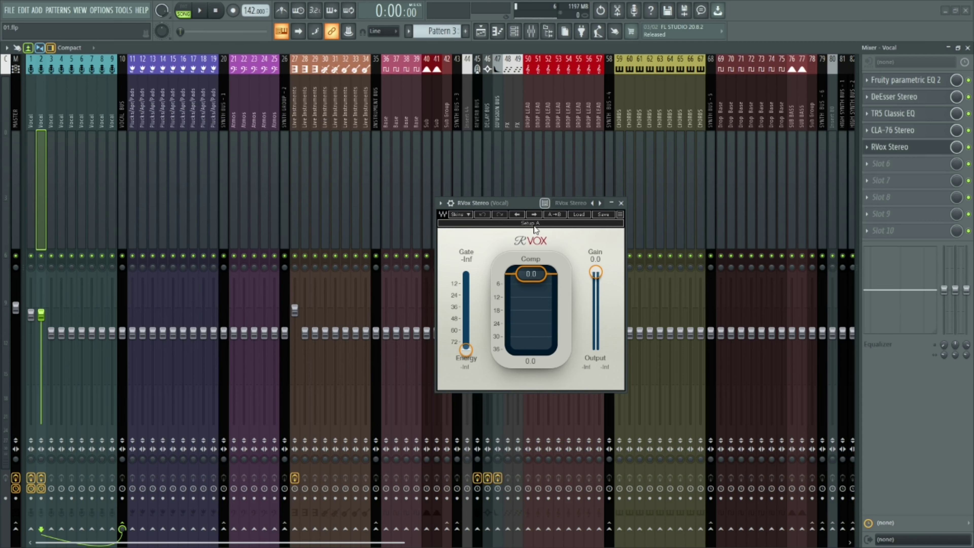
Set RVox compression to -10.9 and gain to -3.4 dB while playing the song, and close the plugin.
left_click_drag(537, 280, 536, 299)
key("space")
left_click_drag(596, 274, 596, 296)
left_click_drag(530, 296, 532, 298)
left_click_drag(596, 296, 596, 277)
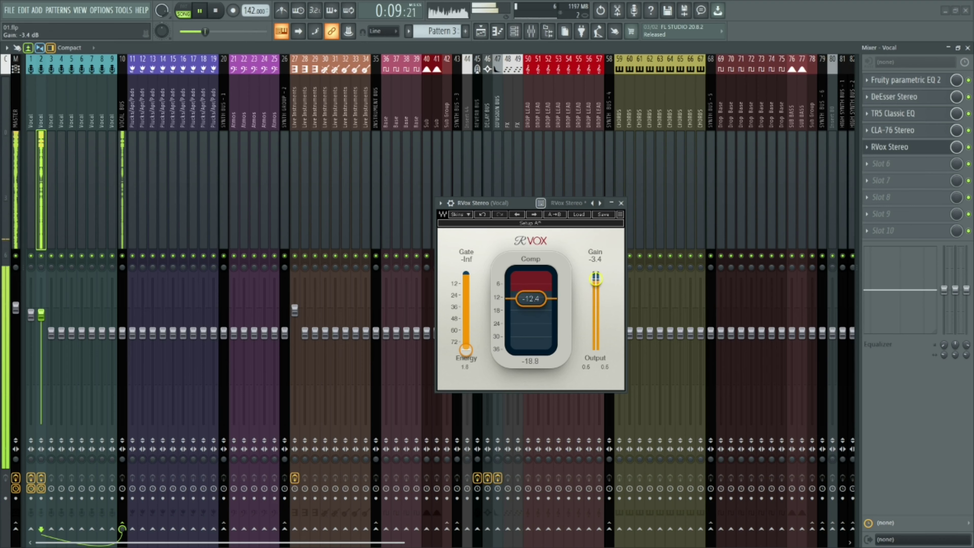
left_click_drag(529, 301, 531, 296)
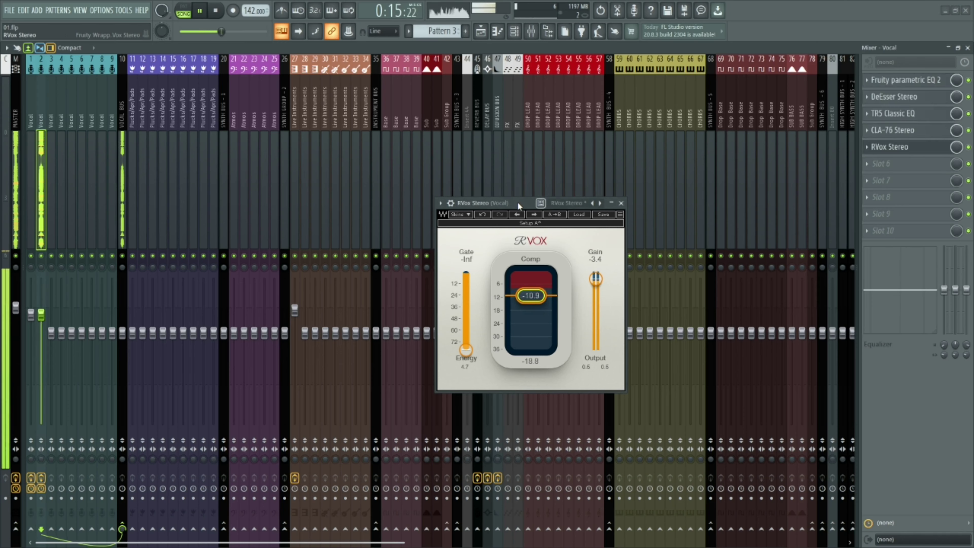
key("space")
left_click(621, 203)
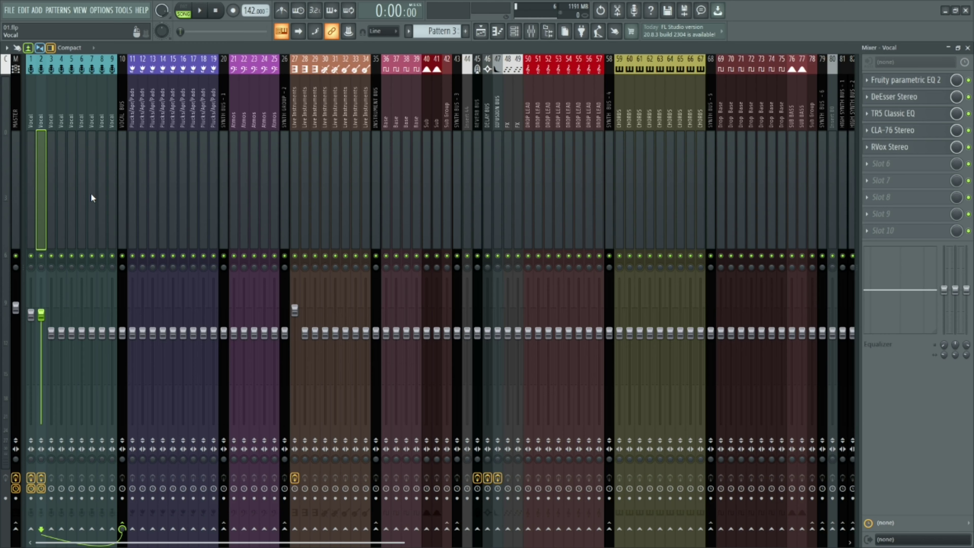
Load Head Crusher into the vocal track's sixth effect slot and move its window to the middle of the mixer.
left_click(879, 165)
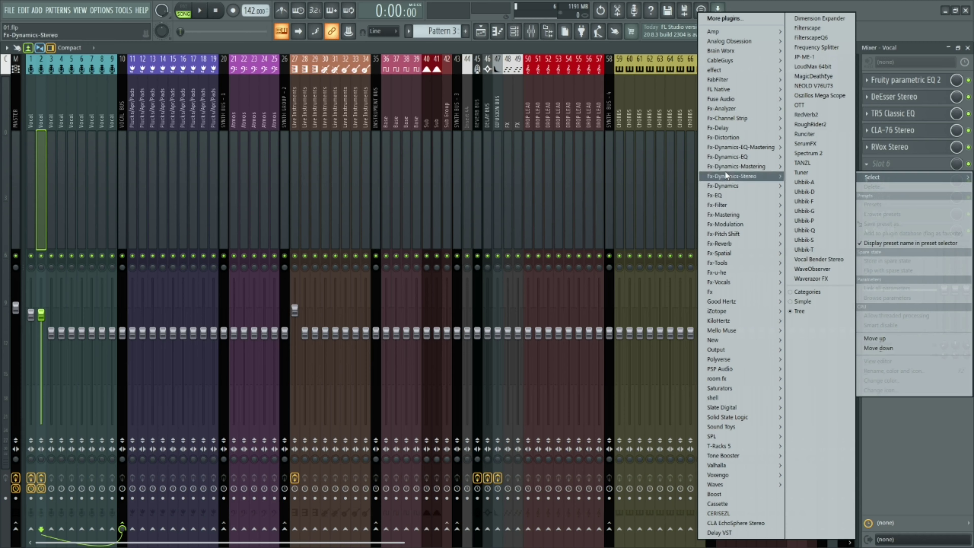
mouse_move(734, 218)
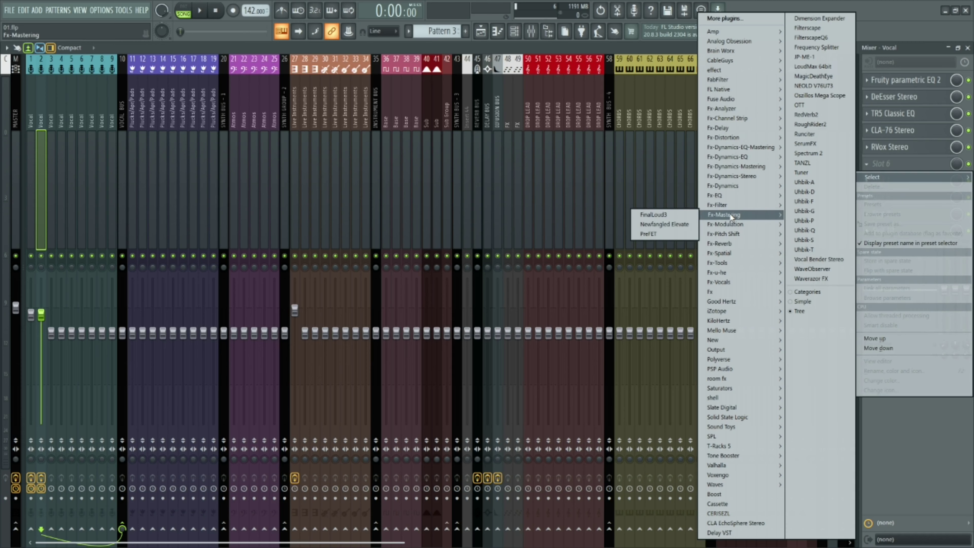
left_click(726, 19)
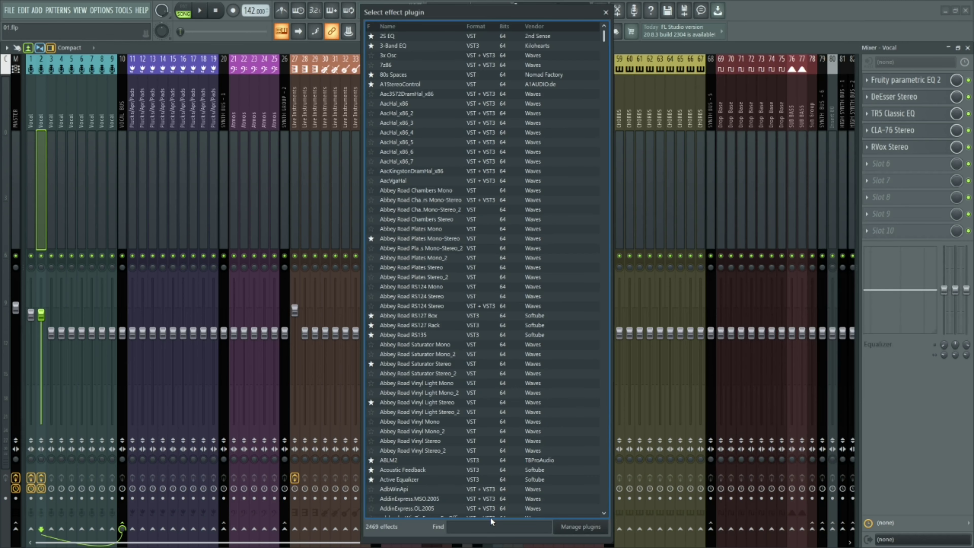
type("head")
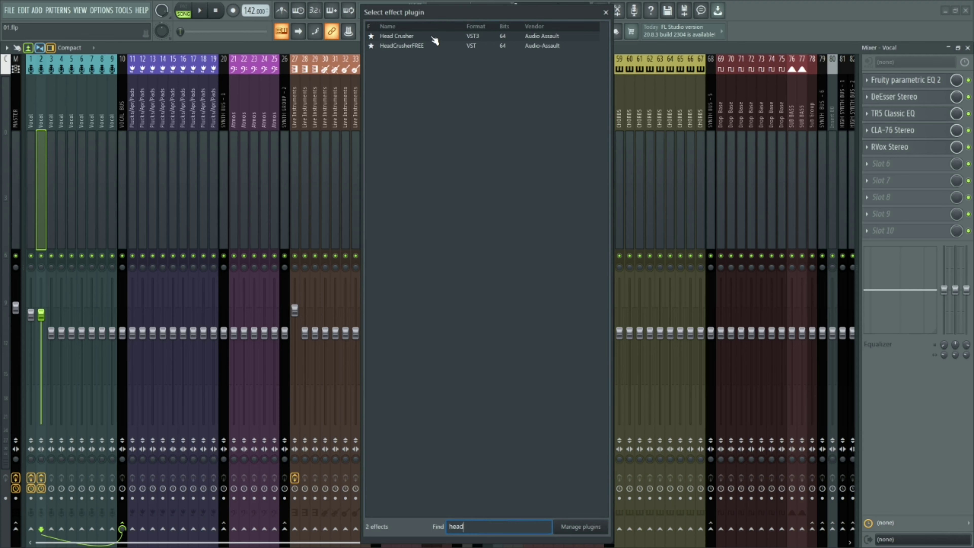
double_click(433, 37)
left_click_drag(225, 105, 541, 189)
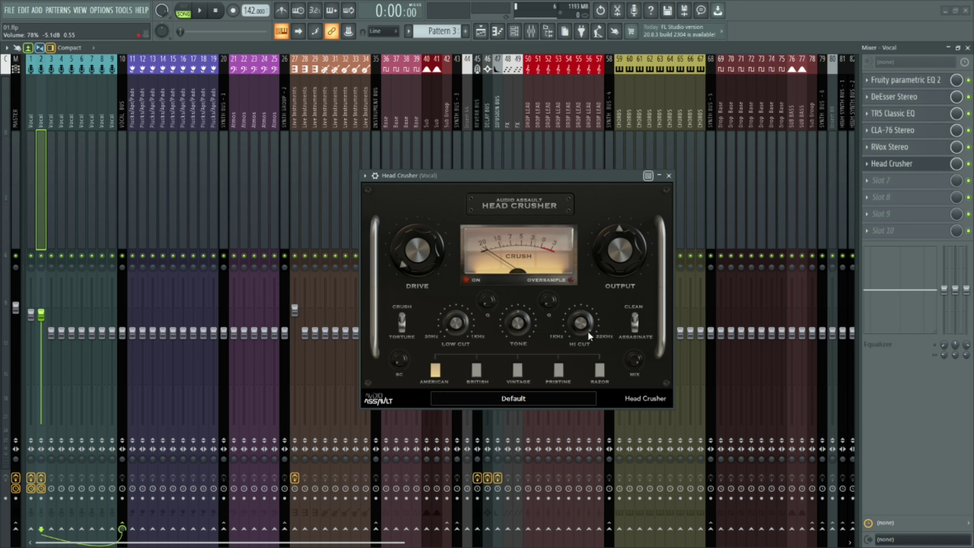
Audition Head Crusher's British and American characters with different drive levels and a lower output while playing the song.
key("space")
left_click_drag(420, 254, 419, 221)
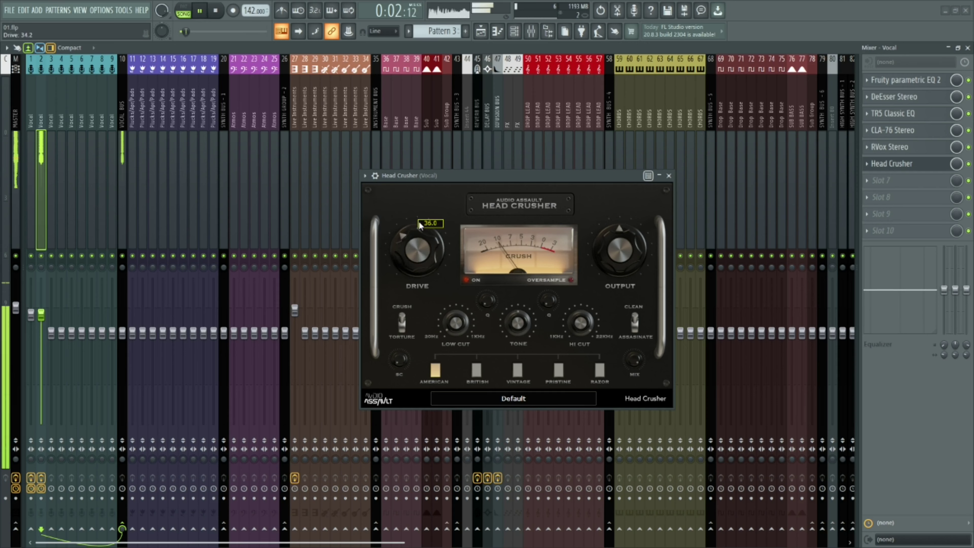
left_click(476, 369)
mouse_move(620, 246)
left_mouse_down()
mouse_move(622, 277)
mouse_move(619, 263)
left_mouse_up()
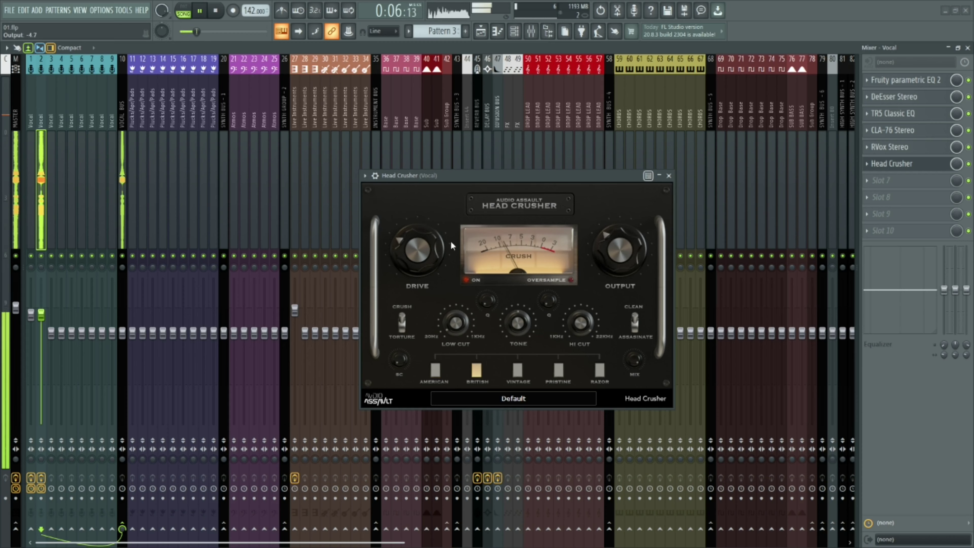
left_click_drag(421, 252, 425, 276)
left_click(435, 369)
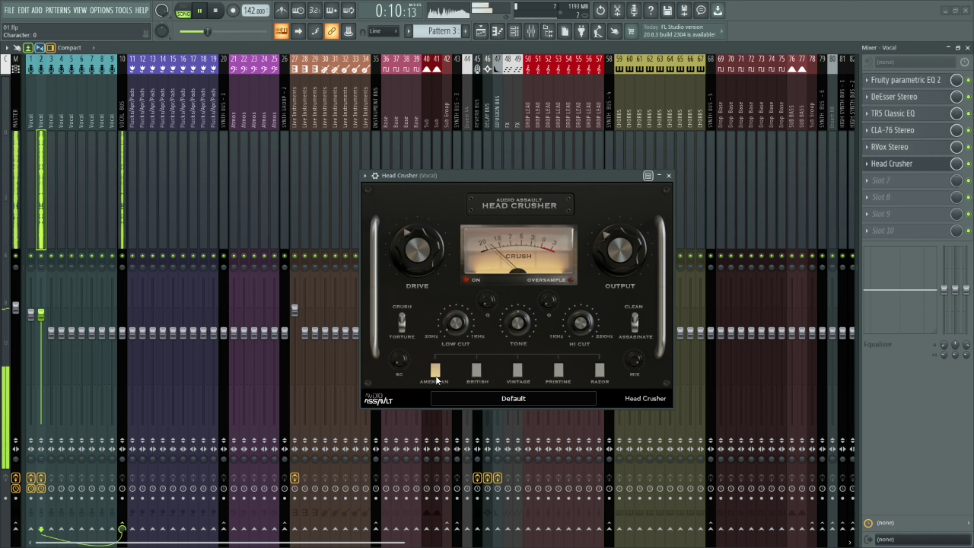
Switch Head Crusher to the Vintage character, raise its drive, and set its output to 4.2.
left_click(518, 372)
left_click_drag(418, 247, 416, 217)
mouse_move(619, 247)
left_mouse_down()
mouse_move(625, 223)
mouse_move(623, 258)
mouse_move(632, 251)
left_mouse_up()
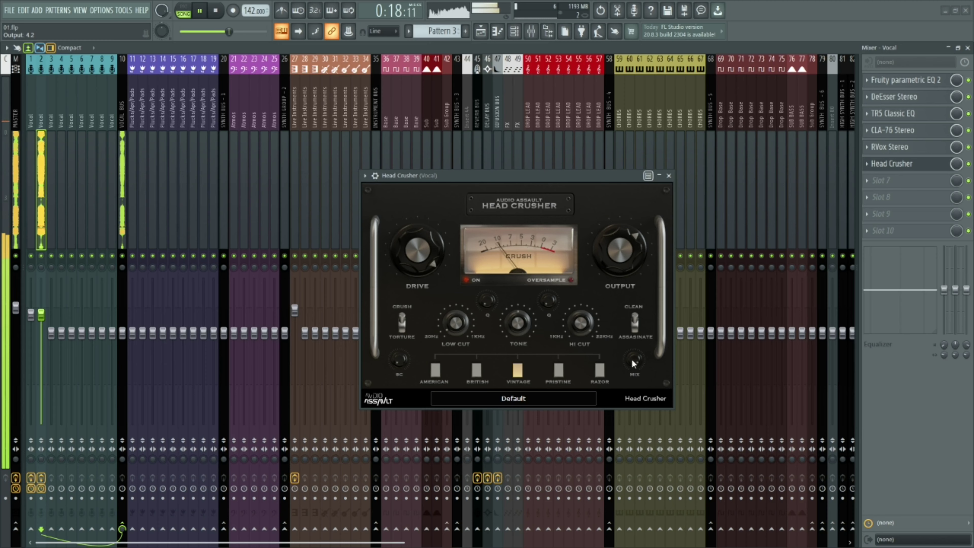
Set Head Crusher's tone to 57.6 and its low cut to 324.8 while listening, and stop playback.
left_click_drag(508, 324, 523, 410)
mouse_move(517, 325)
left_mouse_down()
mouse_move(523, 290)
mouse_move(519, 337)
left_mouse_up()
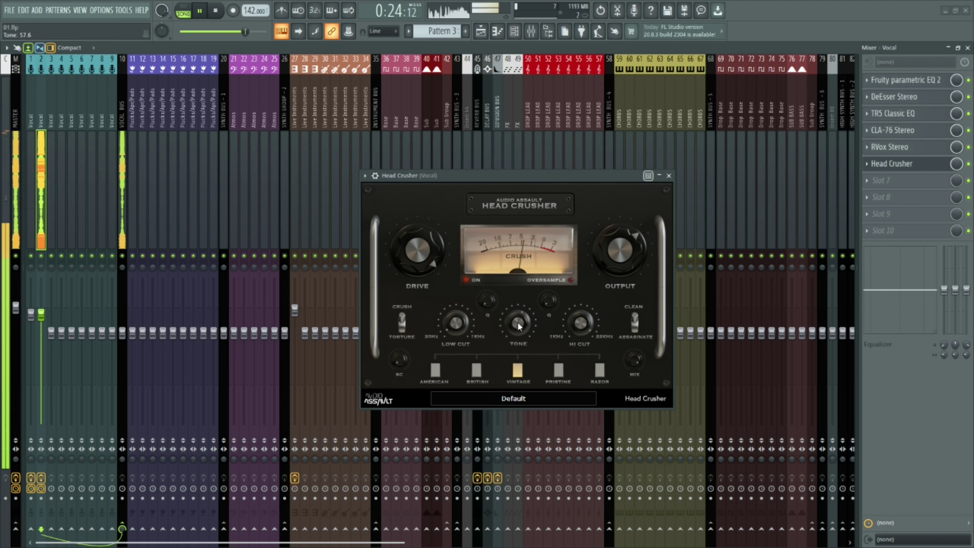
left_click_drag(457, 326, 459, 315)
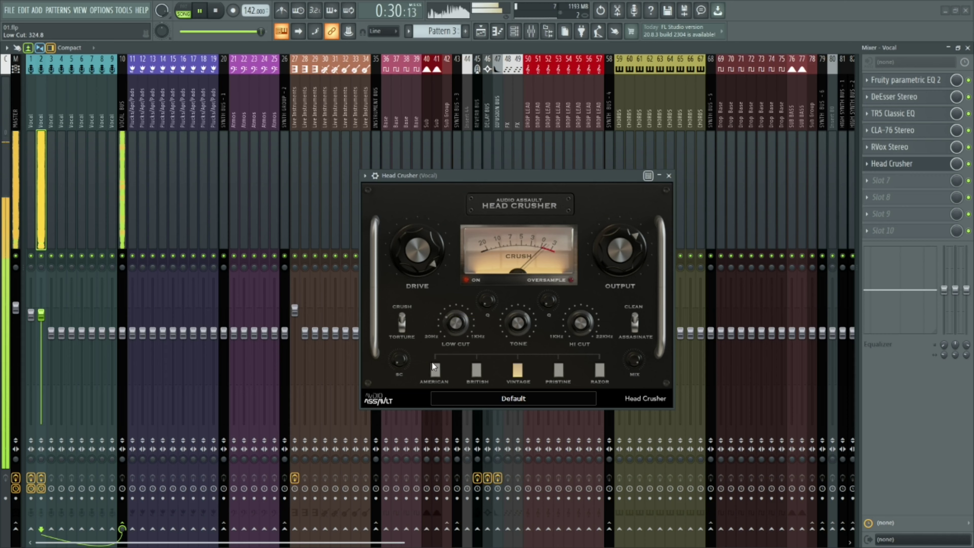
key("space")
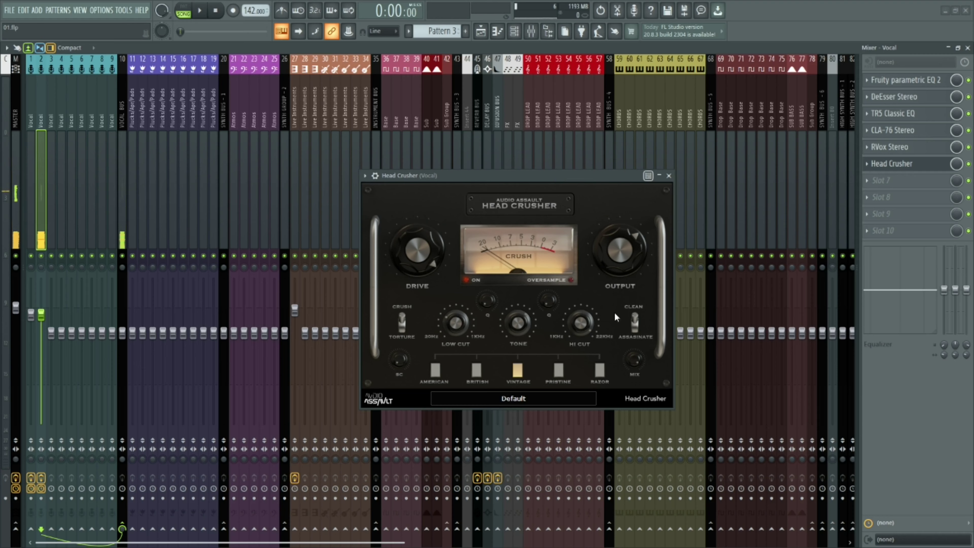
Set Head Crusher's drive to 75.2, output to 1.9 and mix to 10.71 while playing the song.
left_click_drag(633, 379, 636, 392)
key("space")
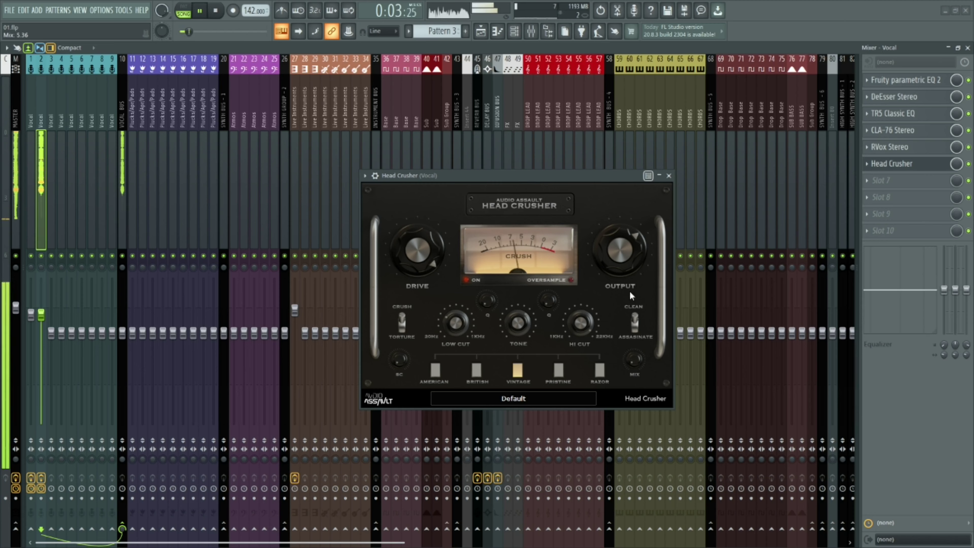
mouse_move(428, 273)
left_mouse_down()
mouse_move(427, 264)
mouse_move(427, 272)
left_mouse_up()
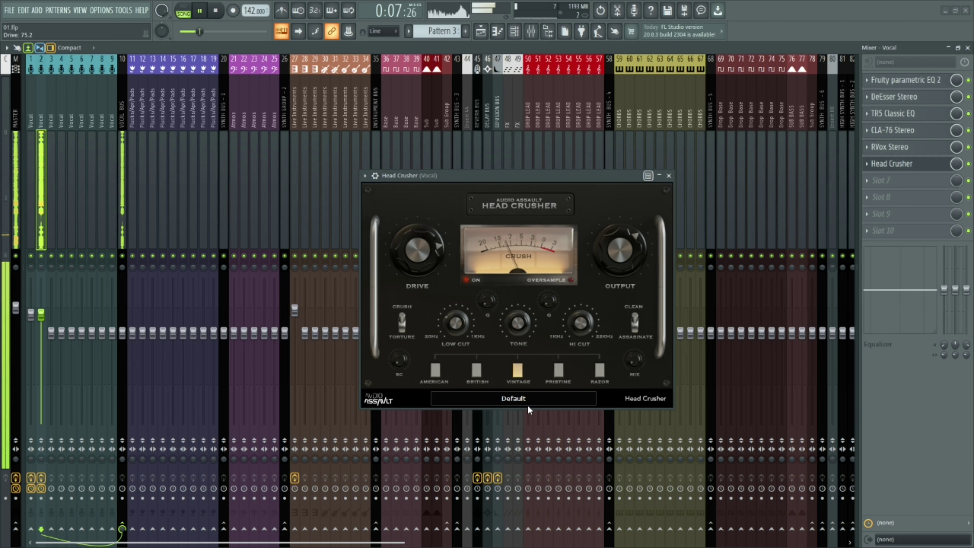
left_click_drag(624, 264, 617, 260)
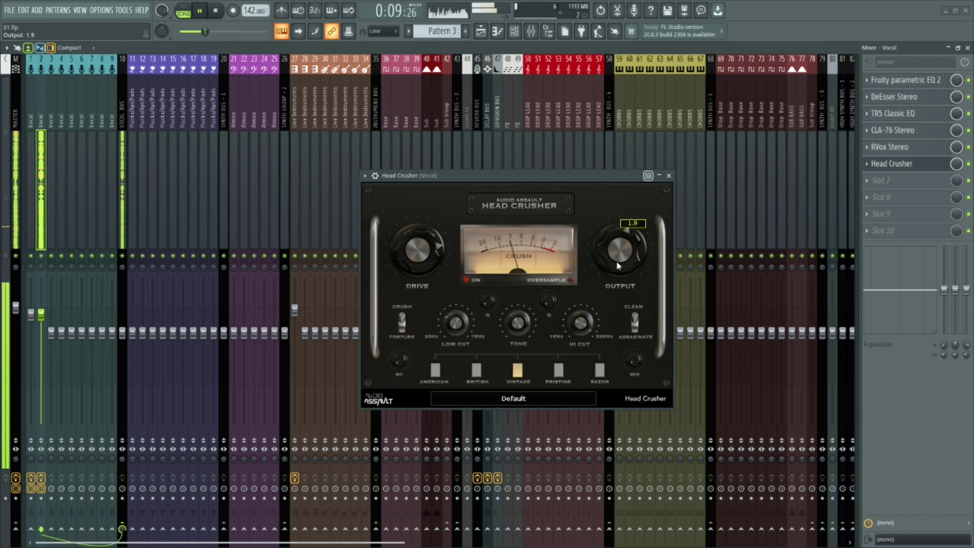
left_click_drag(635, 357, 634, 356)
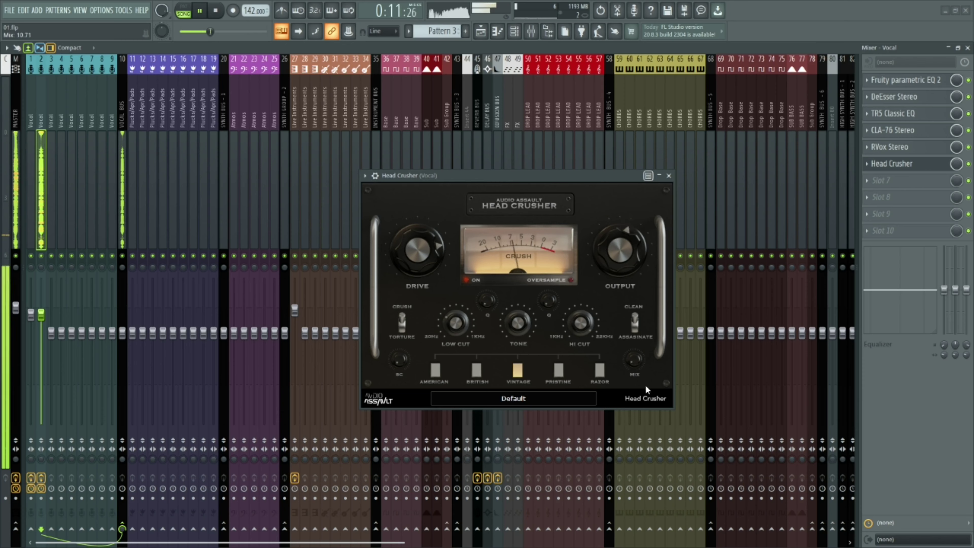
Turn on Head Crusher's oversampling, set its tone to 91.0, and close the plugin after stopping playback.
left_click(571, 280)
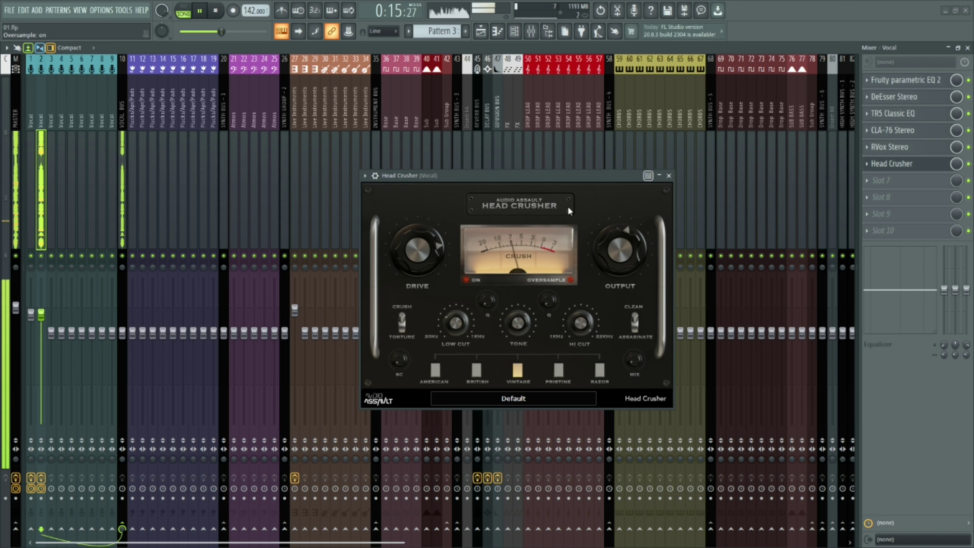
mouse_move(520, 327)
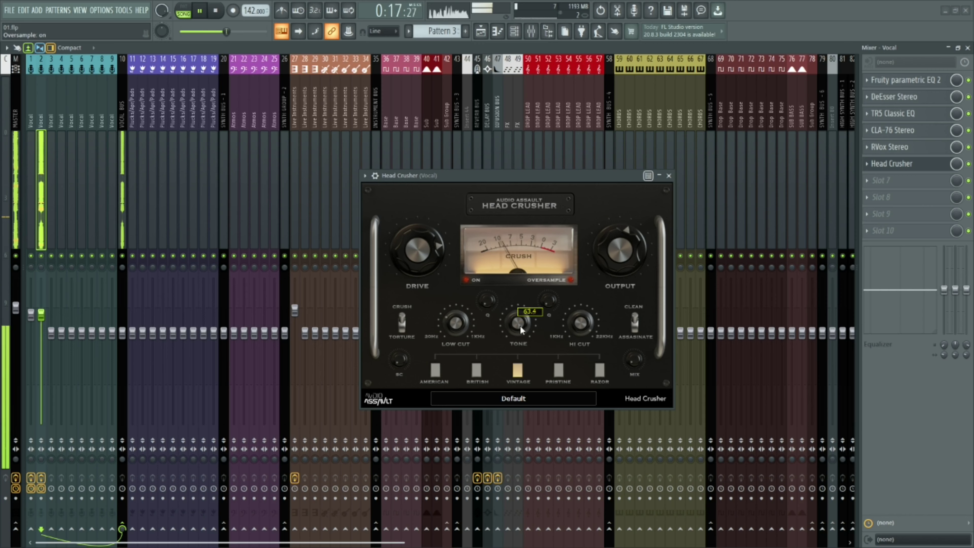
left_click_drag(521, 329, 518, 317)
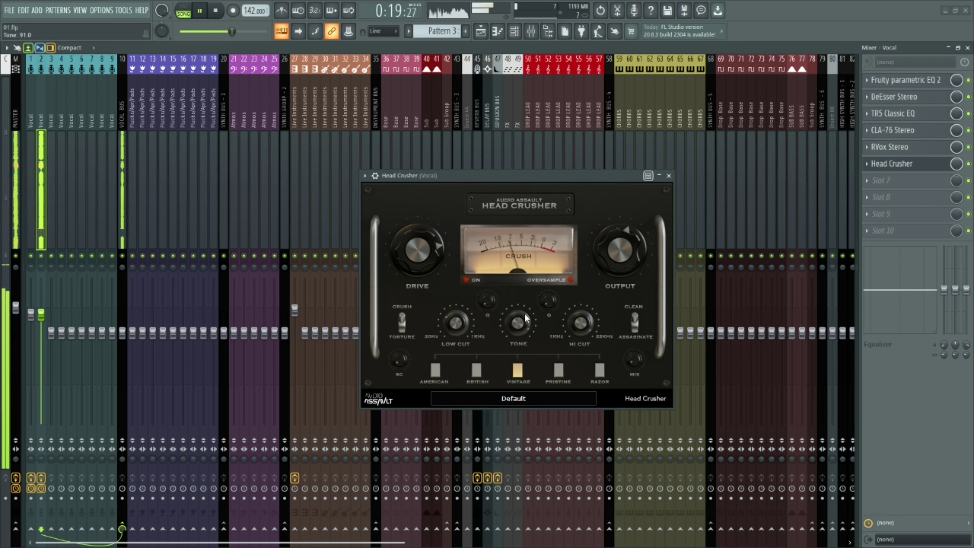
key("space")
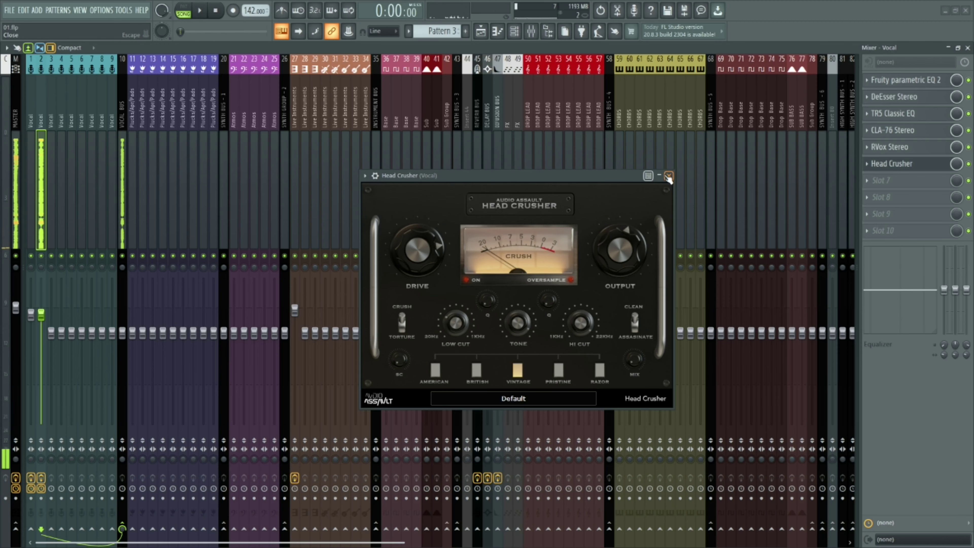
left_click(669, 175)
Compare the vocal with Head Crusher bypassed and re-enabled by playing the song each way.
left_click(969, 164)
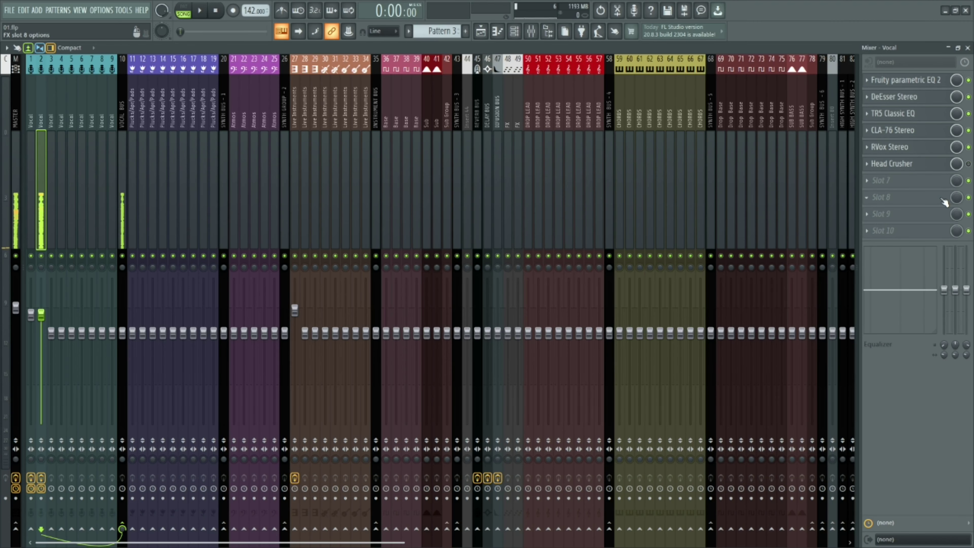
key("space")
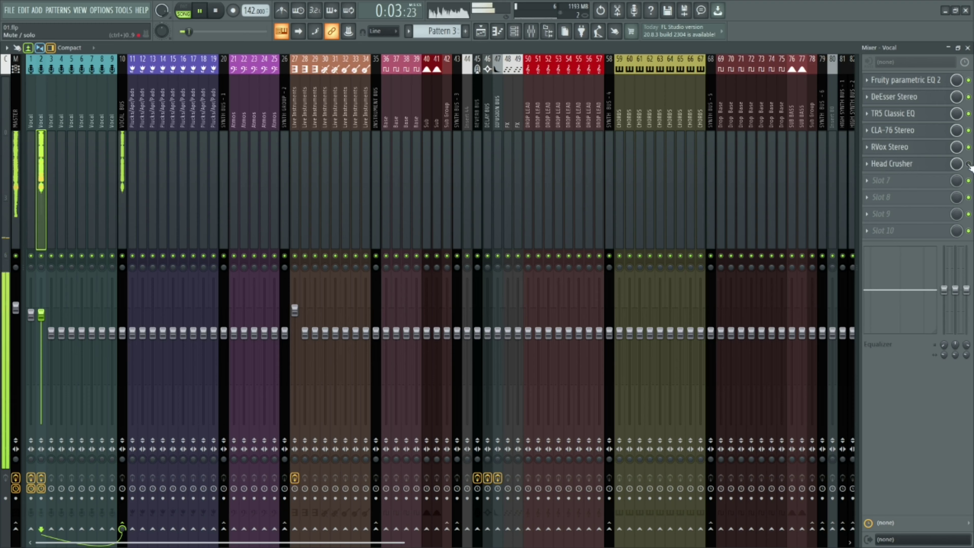
key("space")
left_click(969, 164)
key("space")
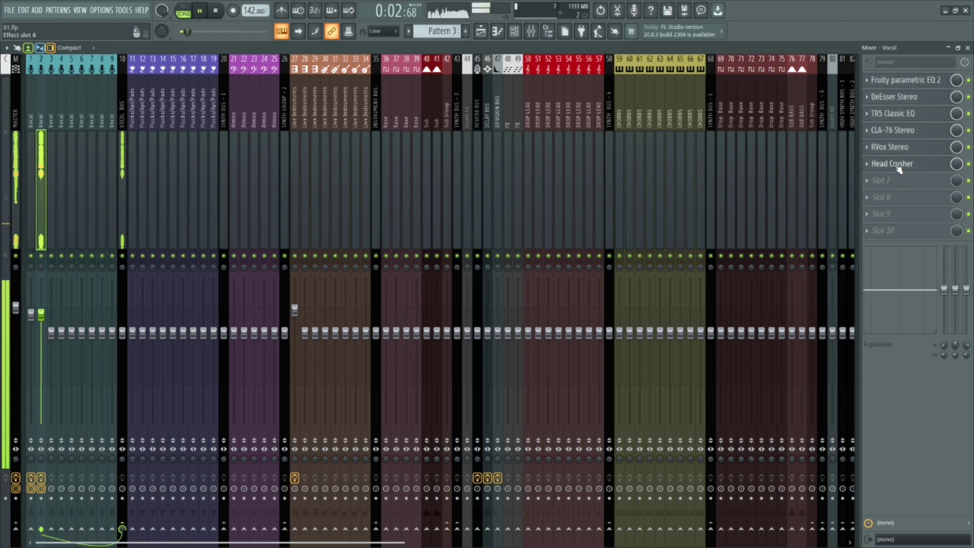
key("space")
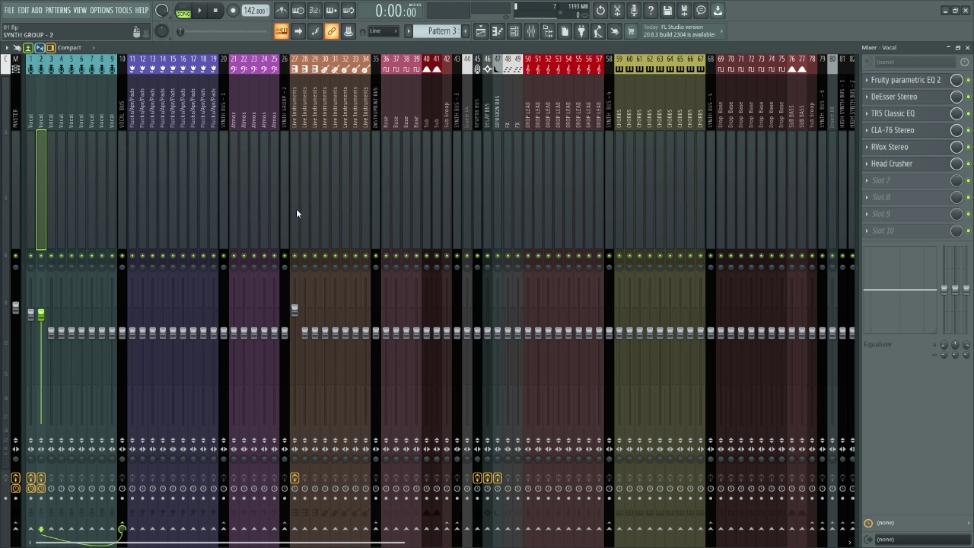
Load Waves H-Delay Mono-Stereo into the vocal track's seventh effect slot and move its window to the middle of the mixer.
left_click(875, 180)
left_click(871, 180)
left_click(875, 181)
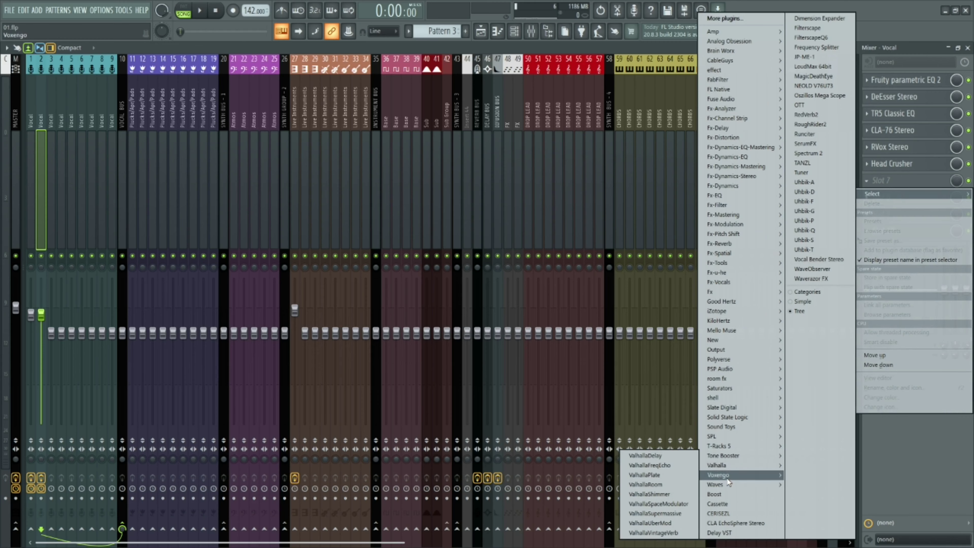
mouse_move(726, 483)
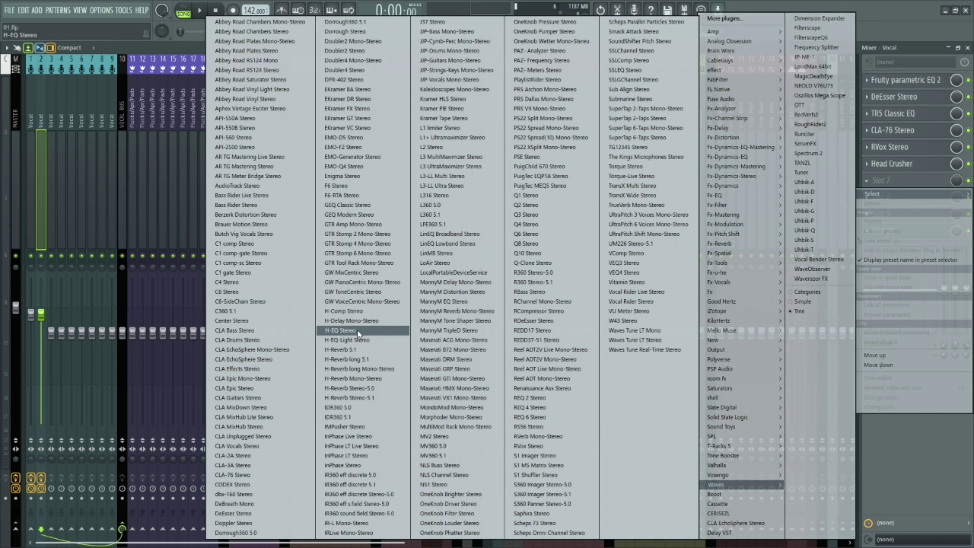
left_click(358, 322)
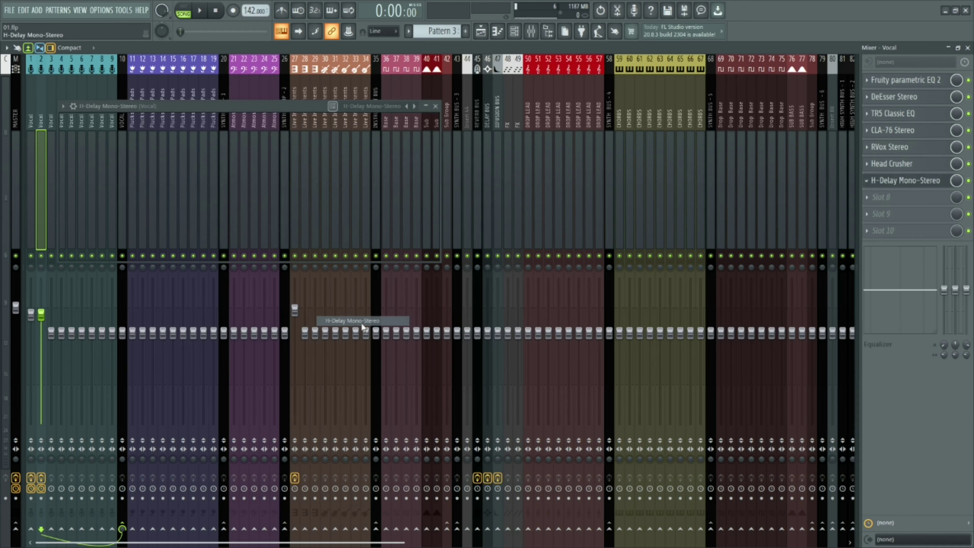
left_click_drag(271, 109, 478, 222)
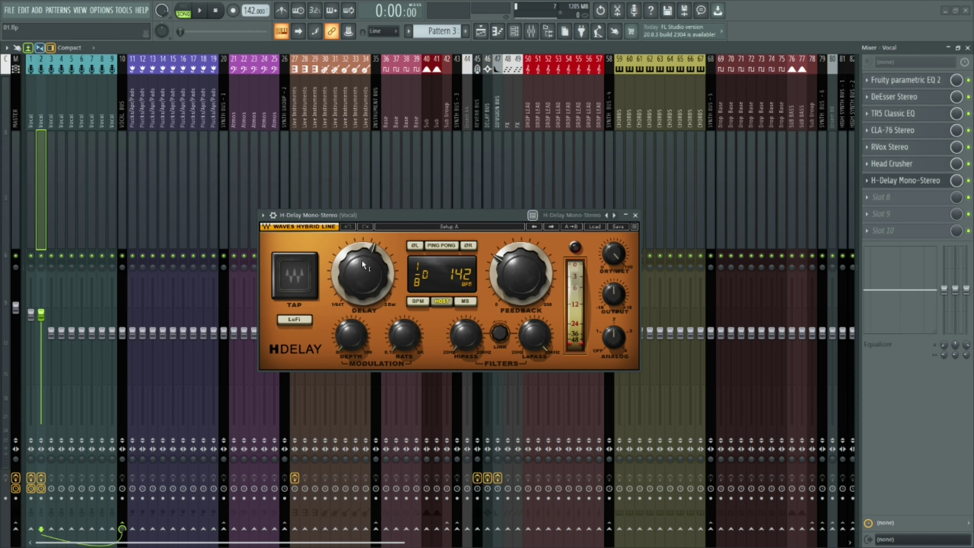
Set the H-Delay time to 1/2 in BPM sync, and raise its high-pass and lower its low-pass filter.
left_click_drag(364, 265, 363, 243)
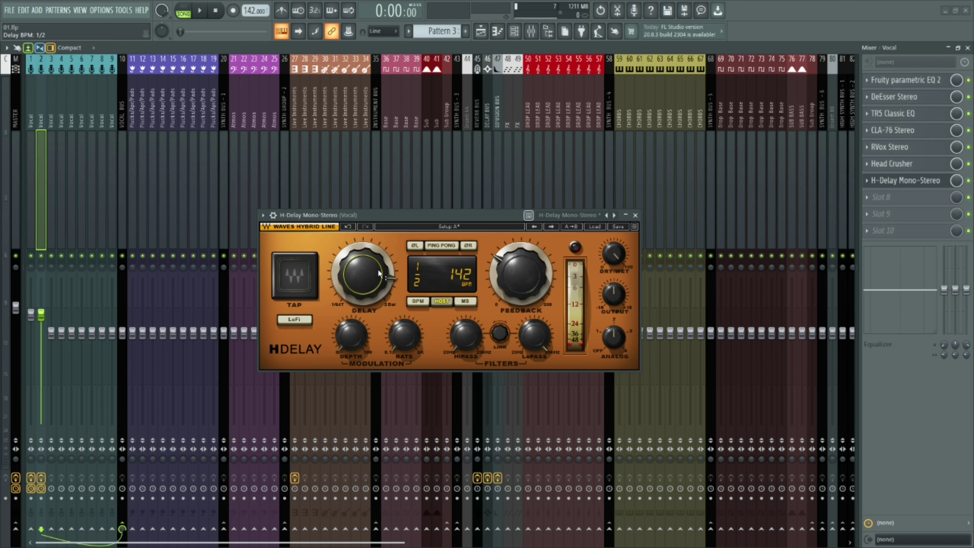
left_click(417, 302)
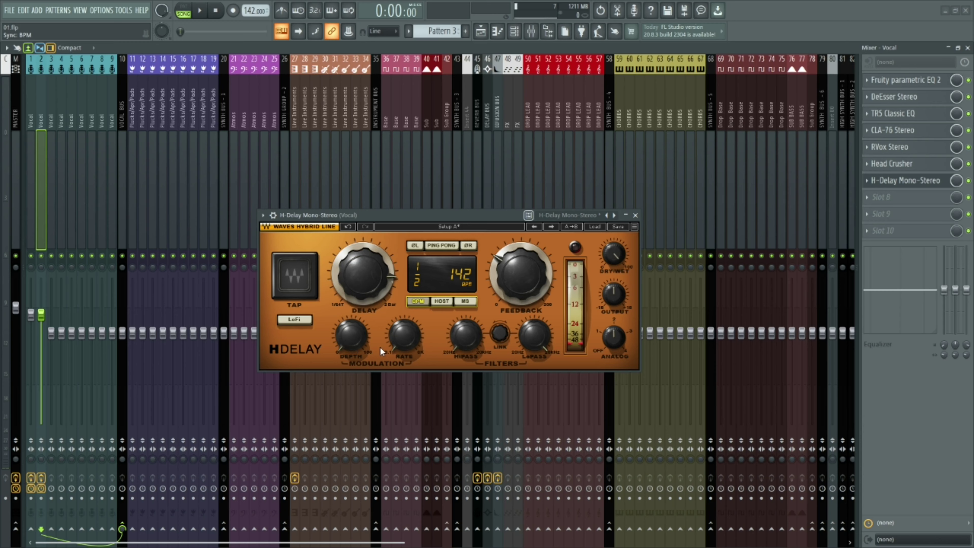
left_click_drag(462, 342, 463, 317)
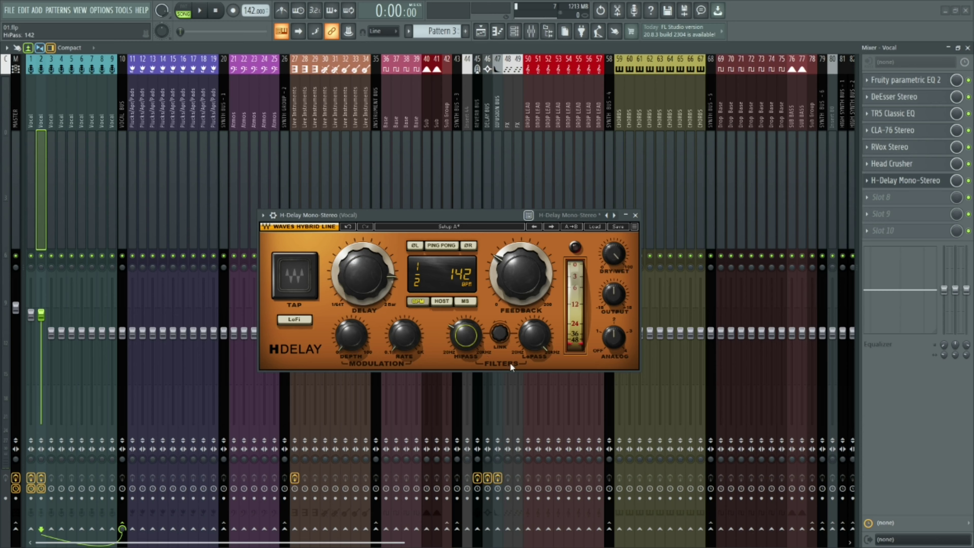
left_click_drag(535, 339, 534, 341)
left_click_drag(467, 338, 467, 336)
Adjust the H-Delay feedback, lower its dry/wet amount, and set the low-pass filter to 4.54k while playing the song.
left_click_drag(507, 270, 507, 290)
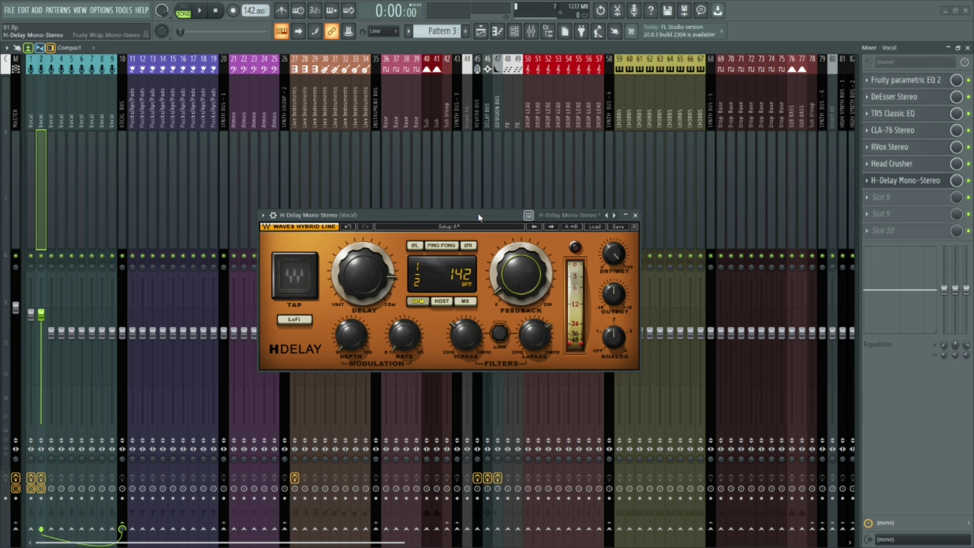
key("space")
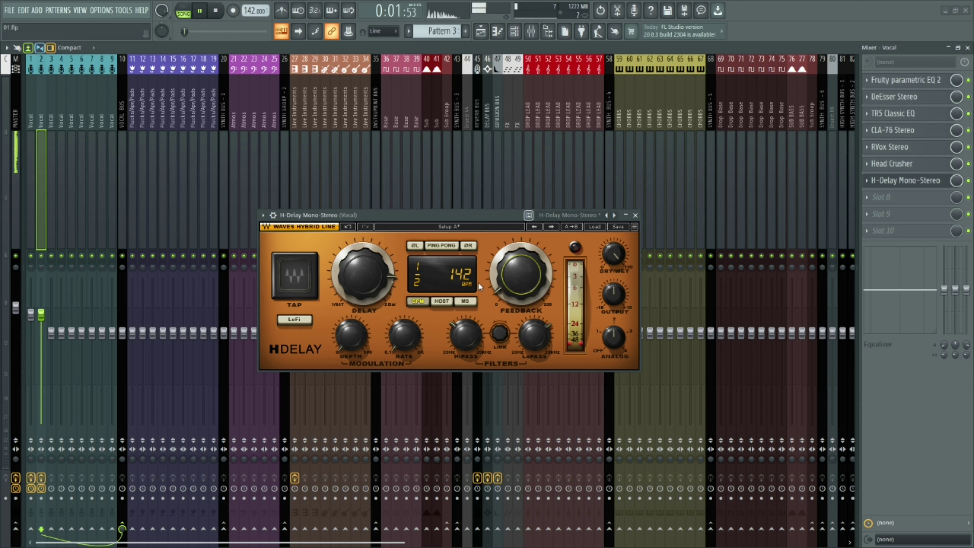
left_click_drag(503, 286, 504, 290)
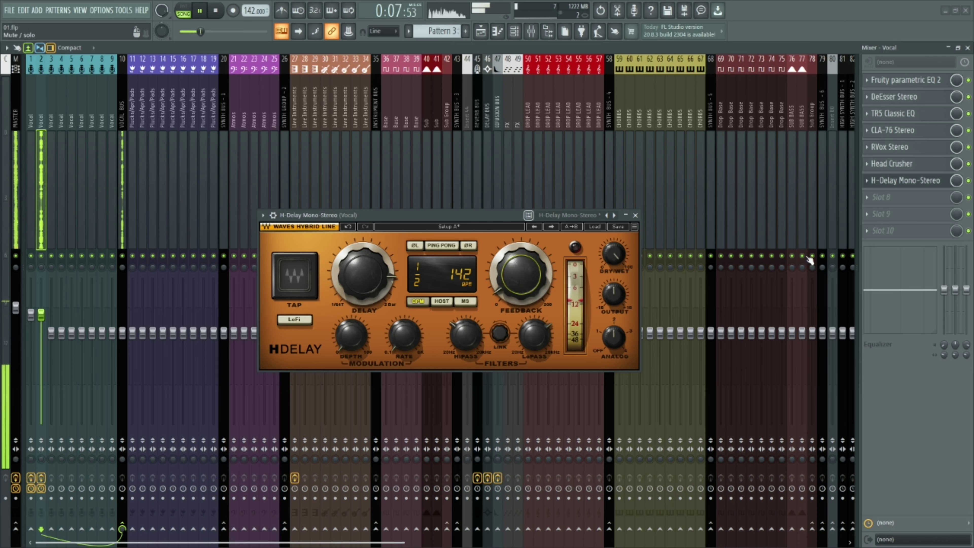
left_click_drag(509, 280, 509, 266)
mouse_move(608, 250)
left_mouse_down()
mouse_move(609, 274)
mouse_move(612, 265)
left_mouse_up()
left_click_drag(535, 335, 534, 330)
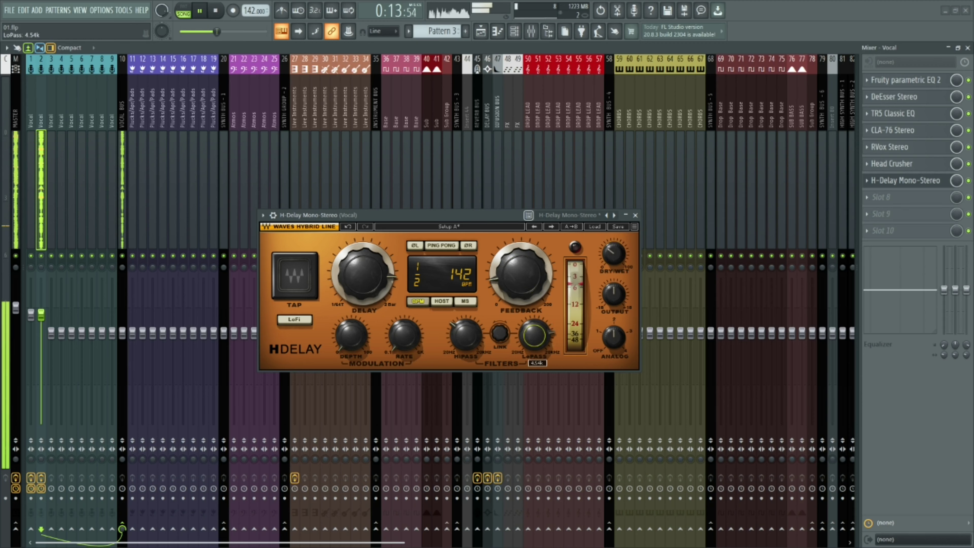
Set the H-Delay feedback to 20, the low-pass filter to 3.95k and the analog mode to off during playback.
left_click_drag(517, 288, 517, 293)
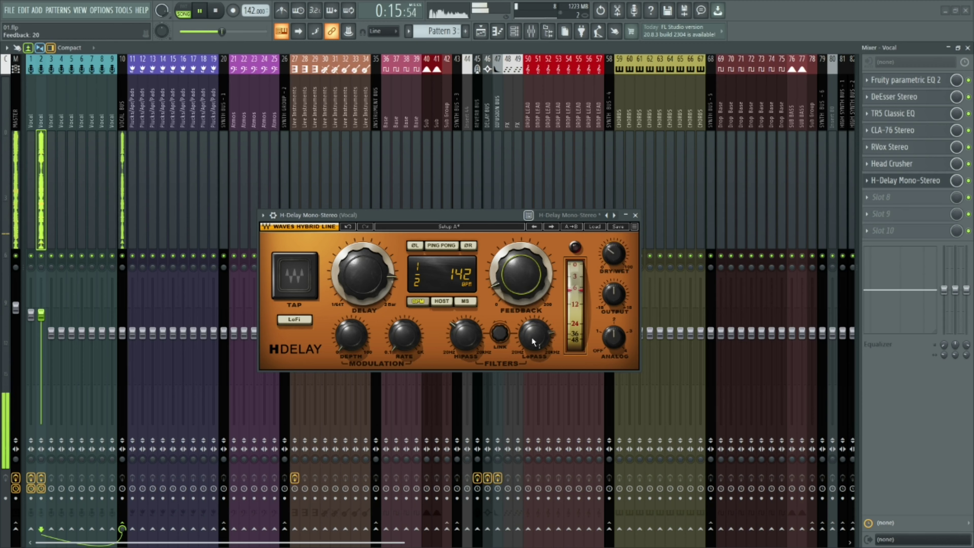
left_click_drag(535, 341, 530, 352)
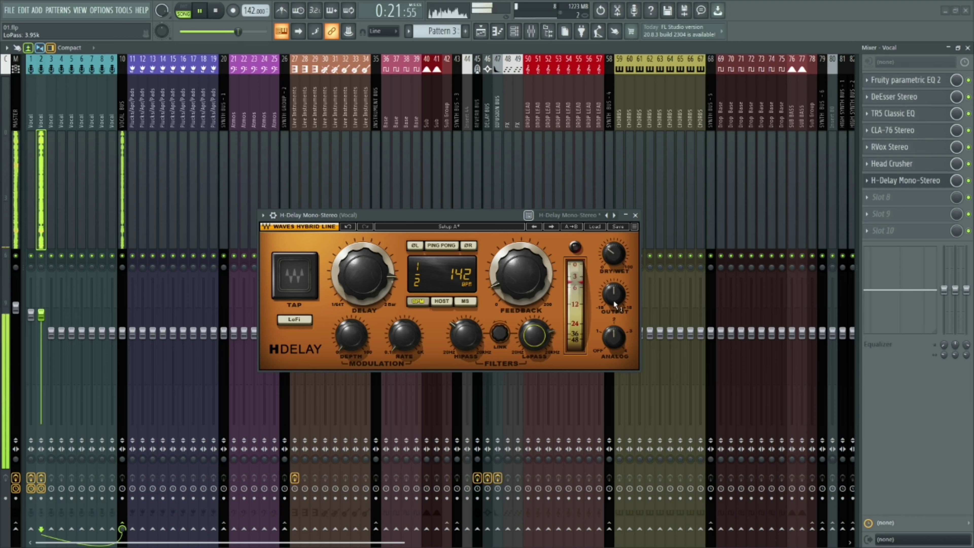
left_click_drag(613, 336, 611, 340)
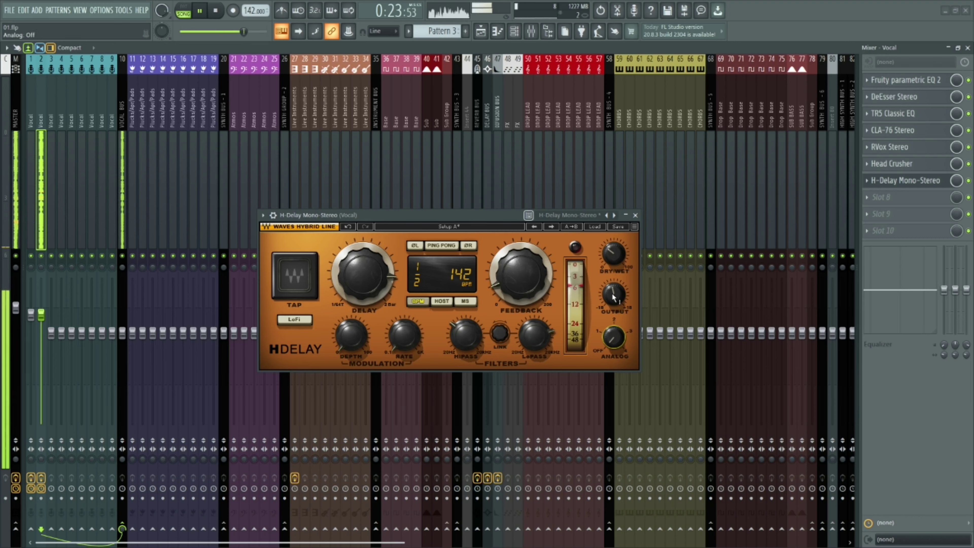
key("space")
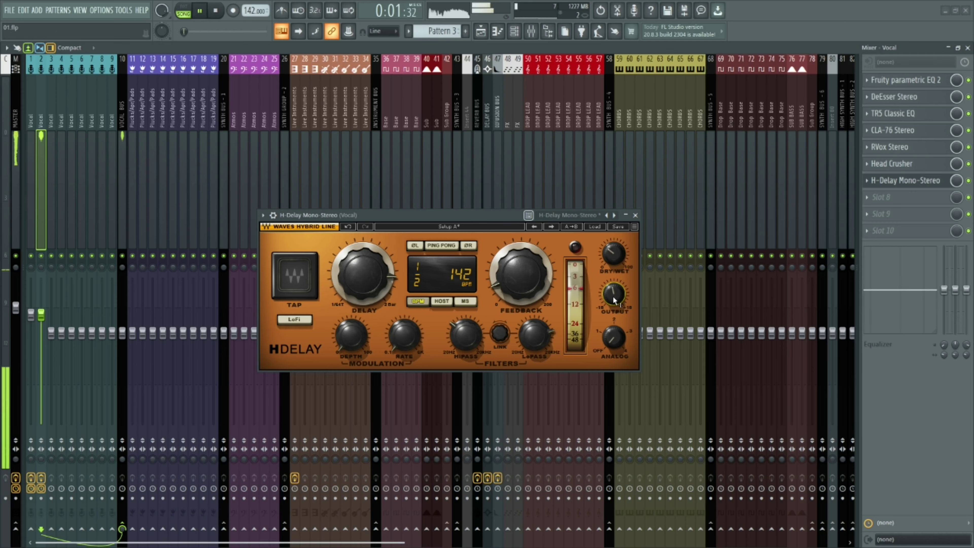
Set the H-Delay dry/wet mix to 20 and fine-tune the feedback around 25 while playing the song.
left_click_drag(614, 255, 614, 261)
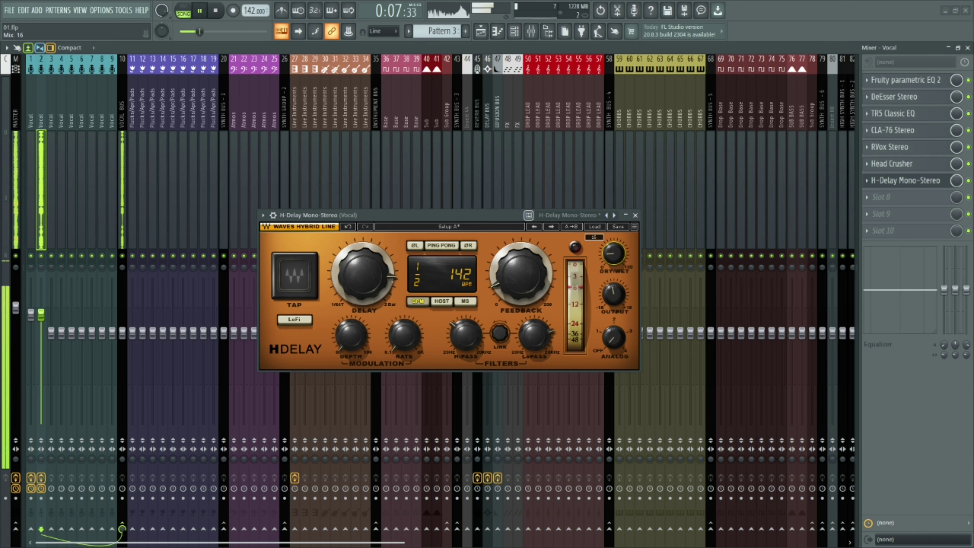
left_click_drag(612, 256, 612, 254)
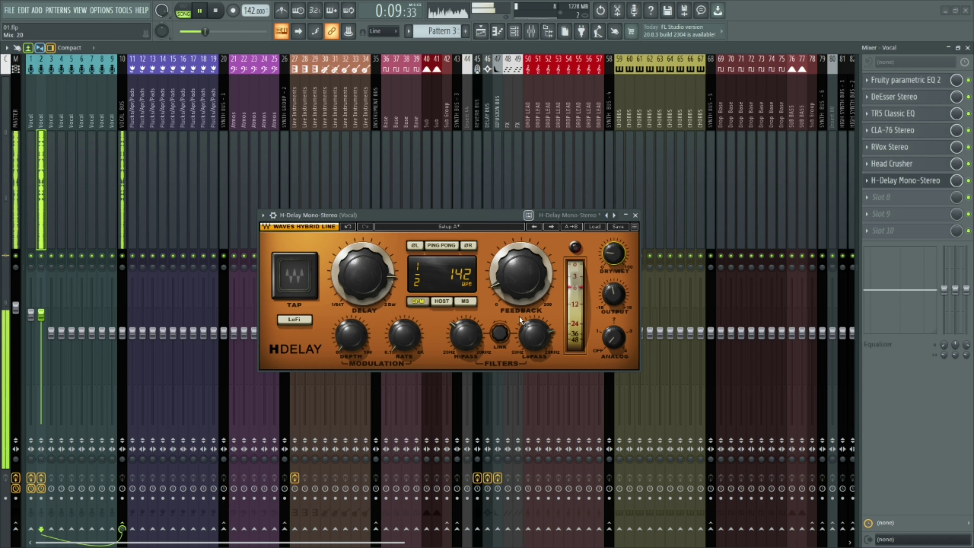
left_click_drag(516, 294, 516, 291)
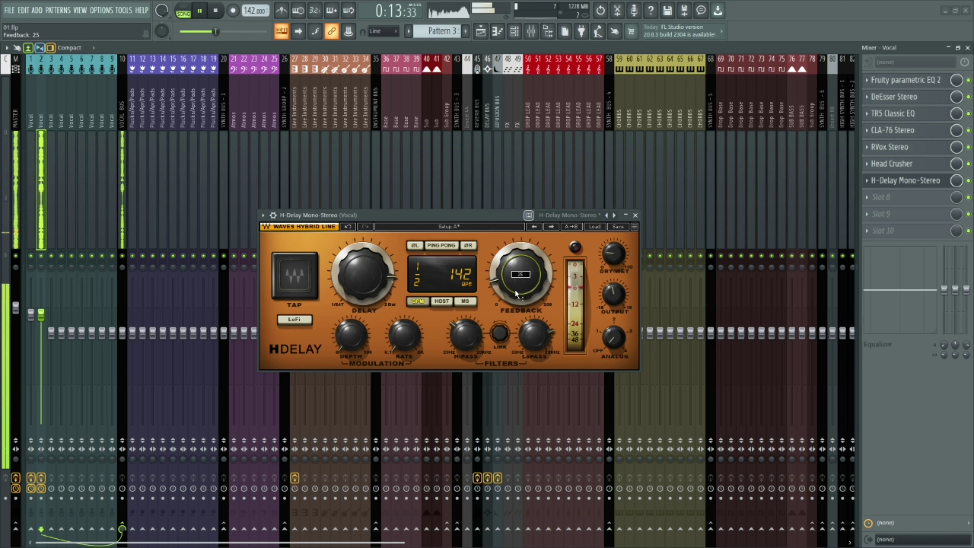
left_click_drag(516, 294, 516, 297)
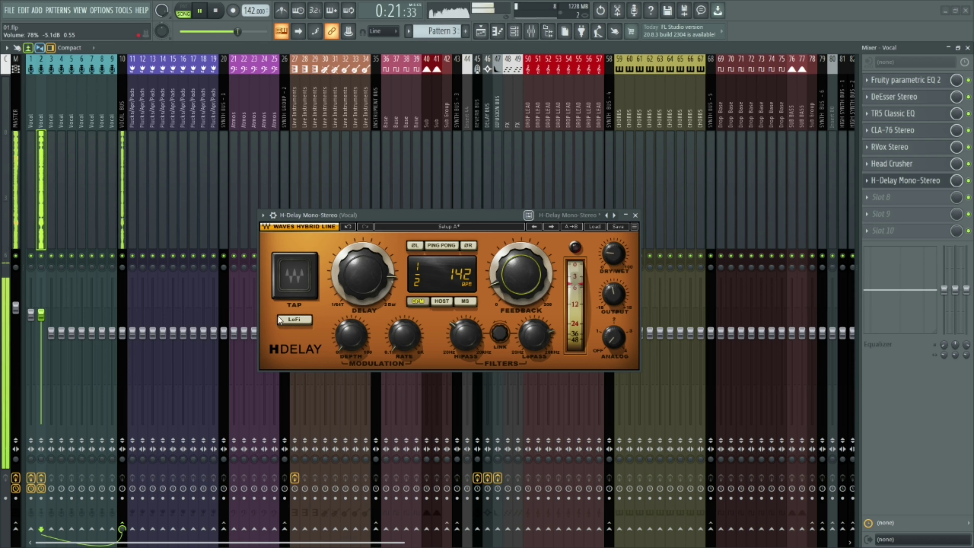
Try the H-Delay's LoFi mode, raise its low-pass filter to 10.5k, and close the plugin with playback stopped.
left_click(286, 320)
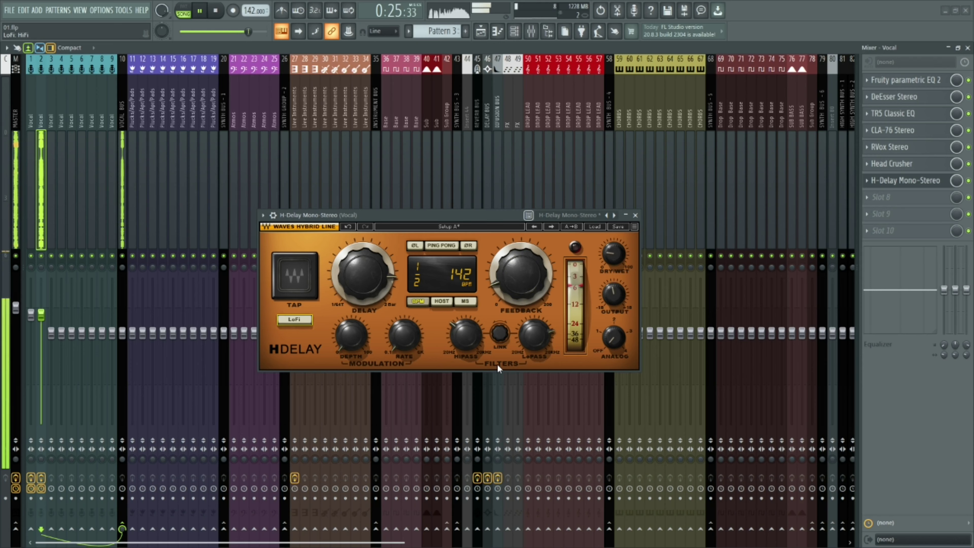
left_click_drag(534, 343, 535, 340)
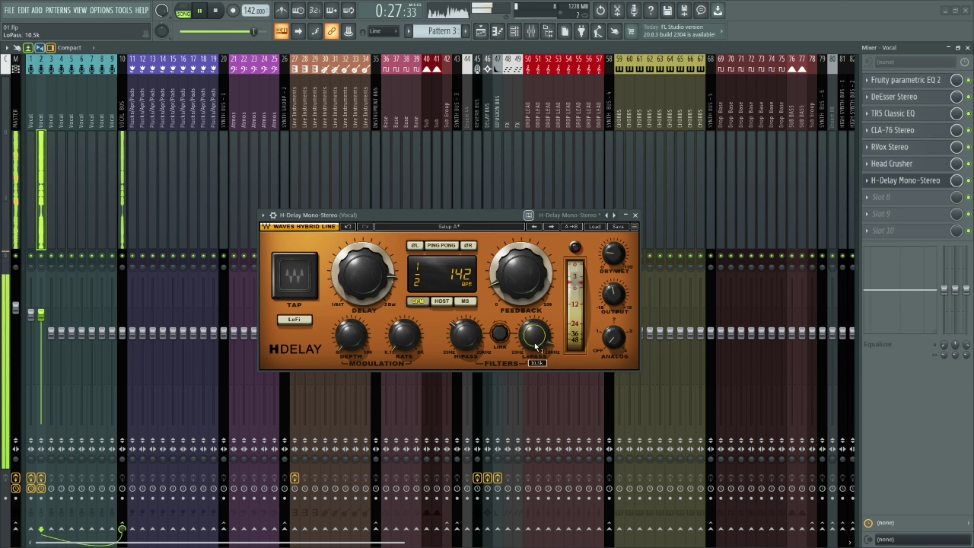
mouse_move(471, 340)
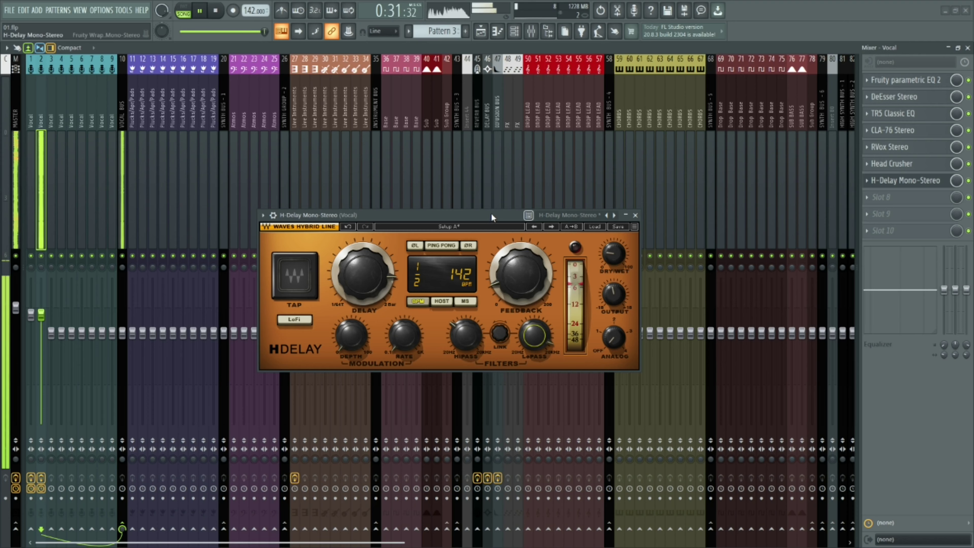
key("space")
mouse_move(523, 264)
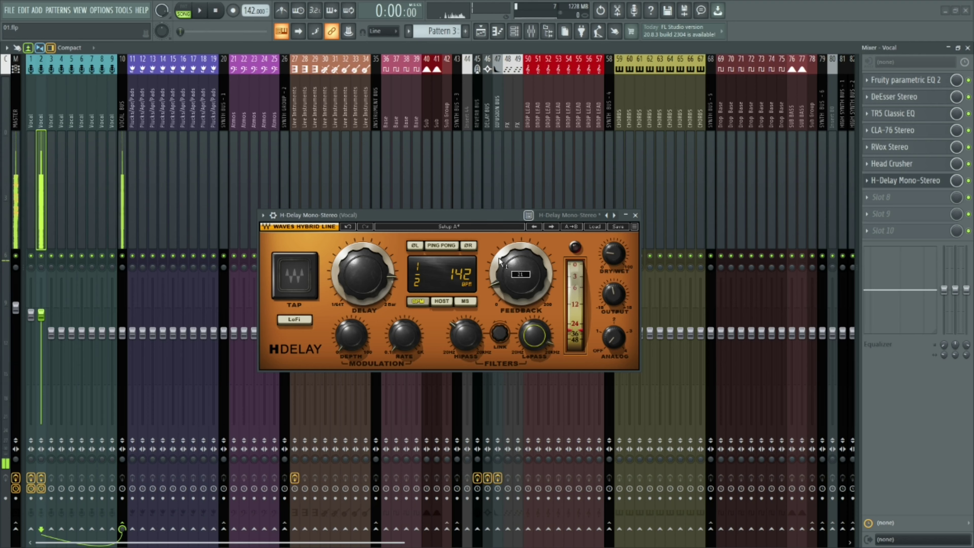
left_click(635, 215)
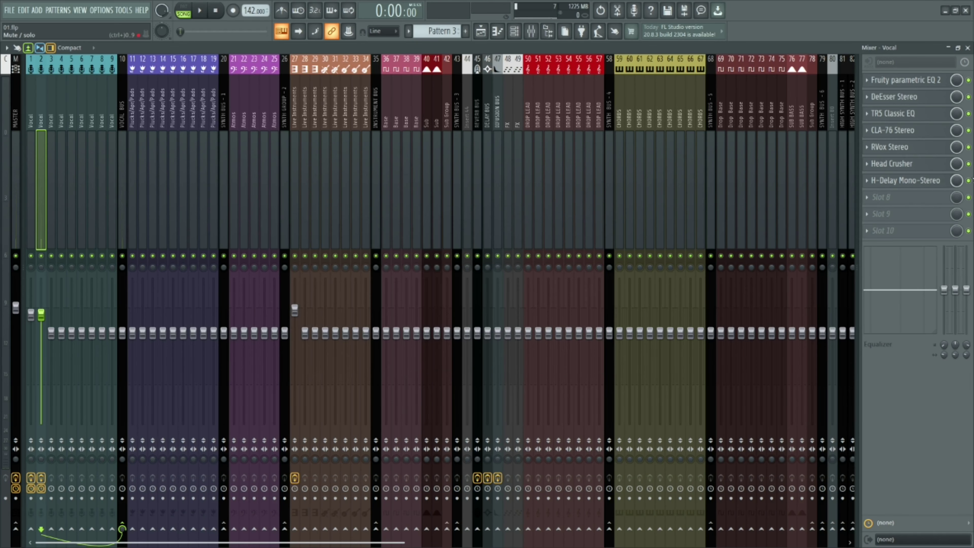
Load Fruity Reeverb 2 into the vocal track's eighth effect slot and move its window toward the middle of the mixer.
left_click(879, 200)
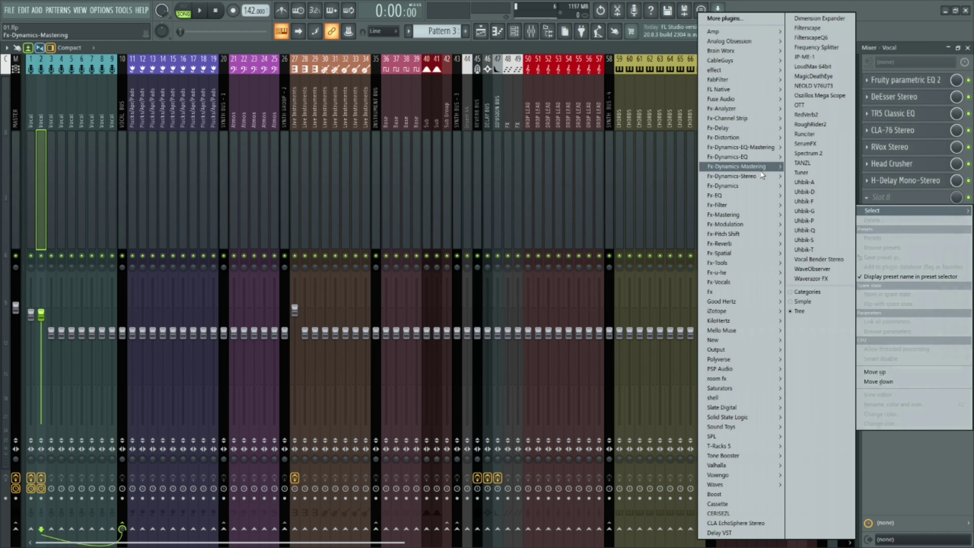
left_click(937, 67)
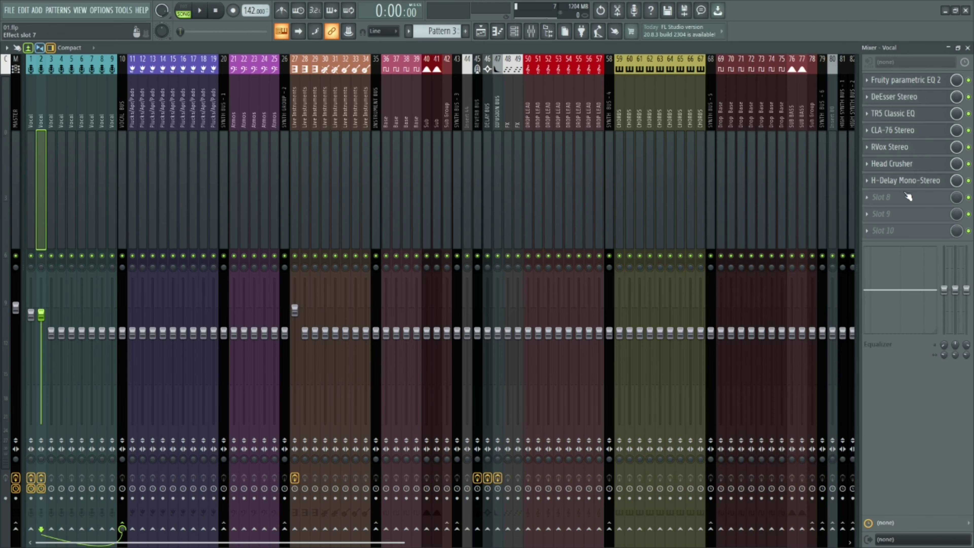
left_click(878, 201)
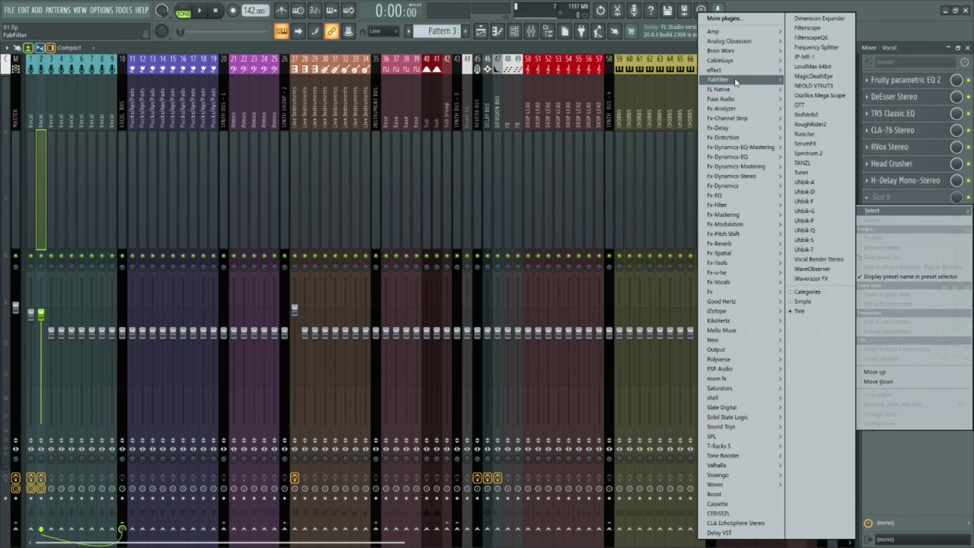
mouse_move(734, 78)
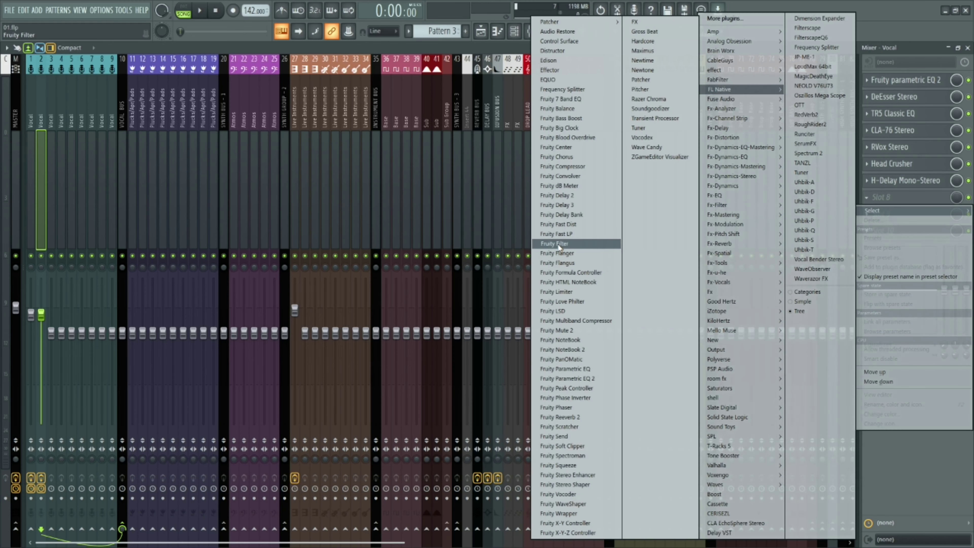
left_click(579, 415)
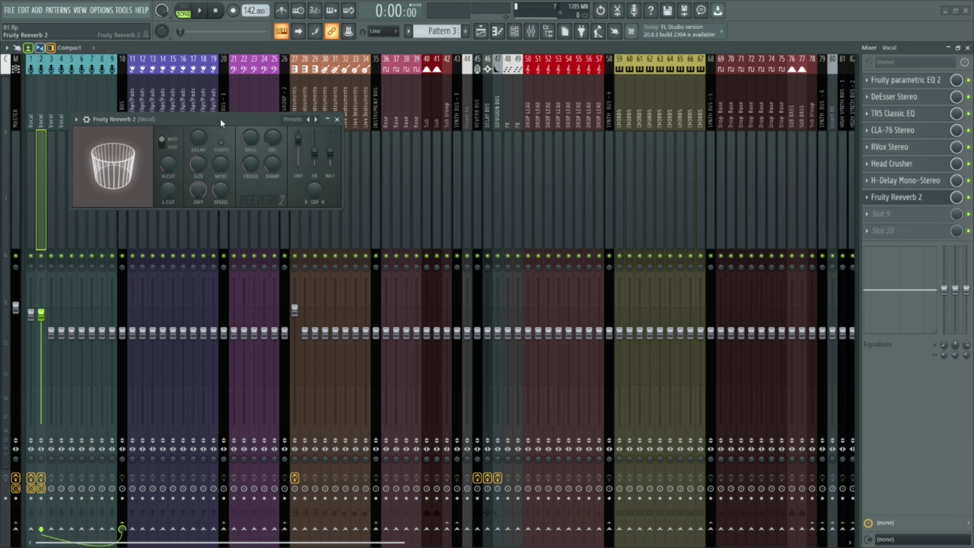
left_click_drag(224, 119, 385, 174)
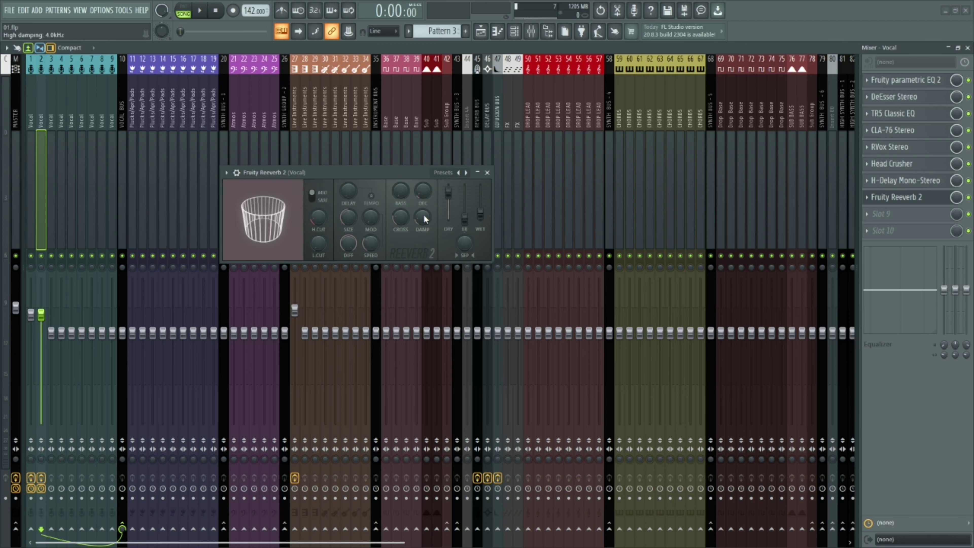
Play the song and raise the Fruity Reeverb 2 wet level to 41%, then close the reverb window.
key("space")
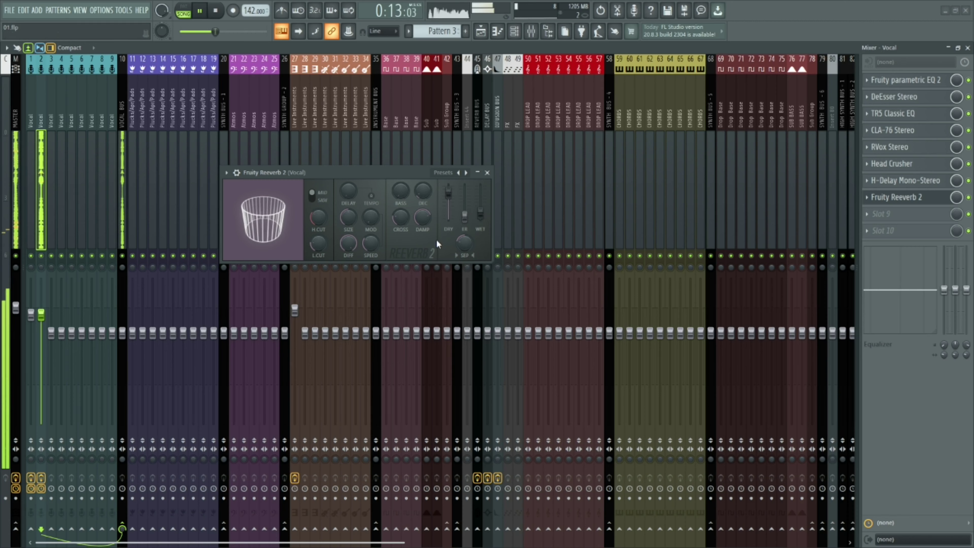
left_click(487, 173)
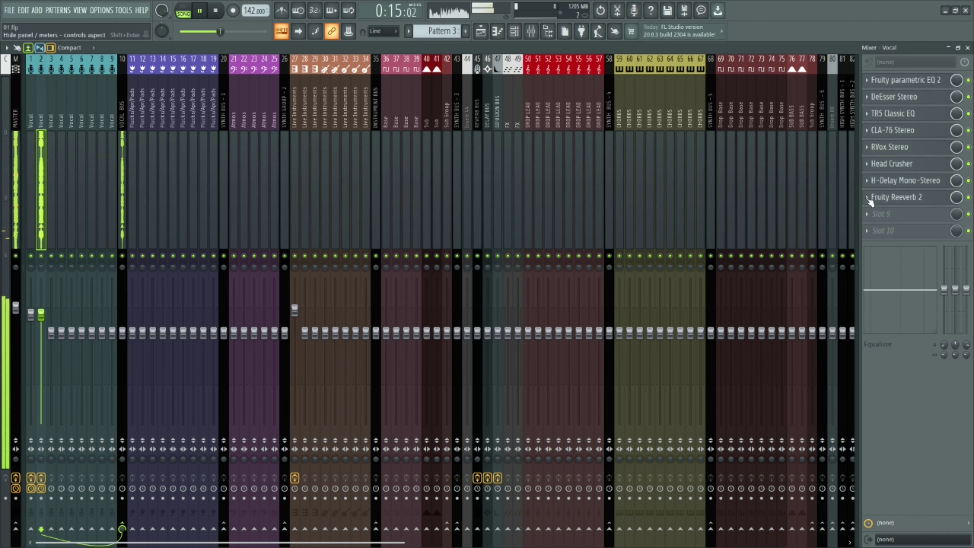
left_click(902, 202)
left_click_drag(481, 213, 480, 206)
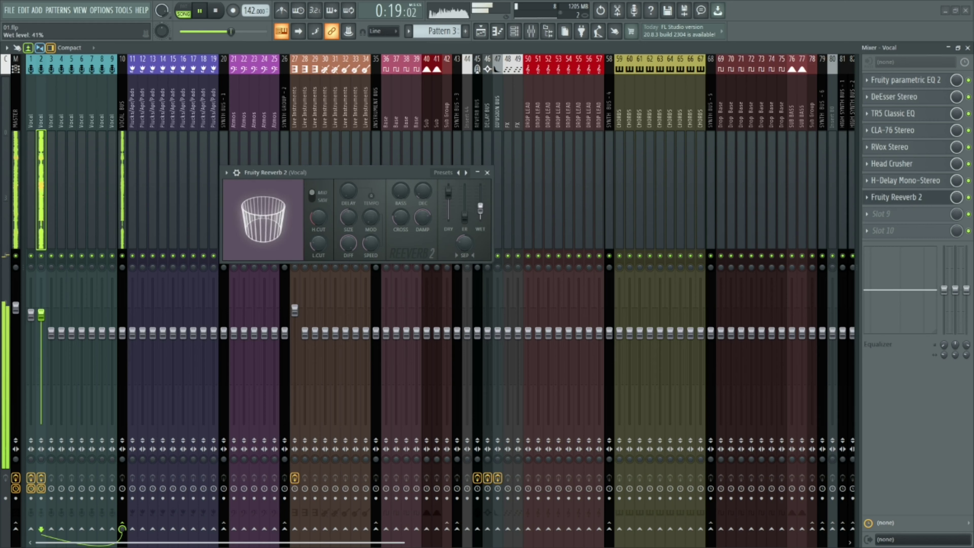
left_click(487, 173)
Set the H-Delay dry/wet mix to 22 during playback, stop the song and close the delay window.
left_click(911, 181)
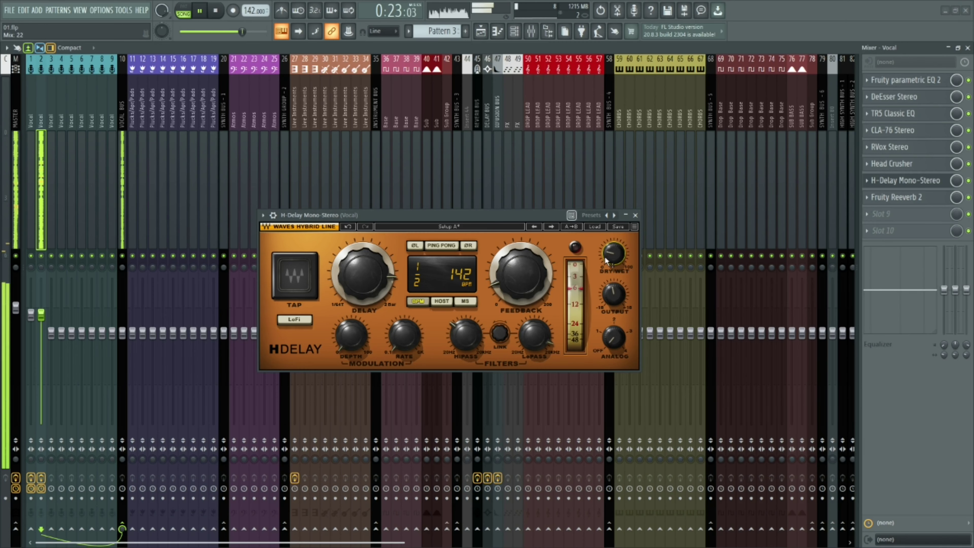
left_click(635, 215)
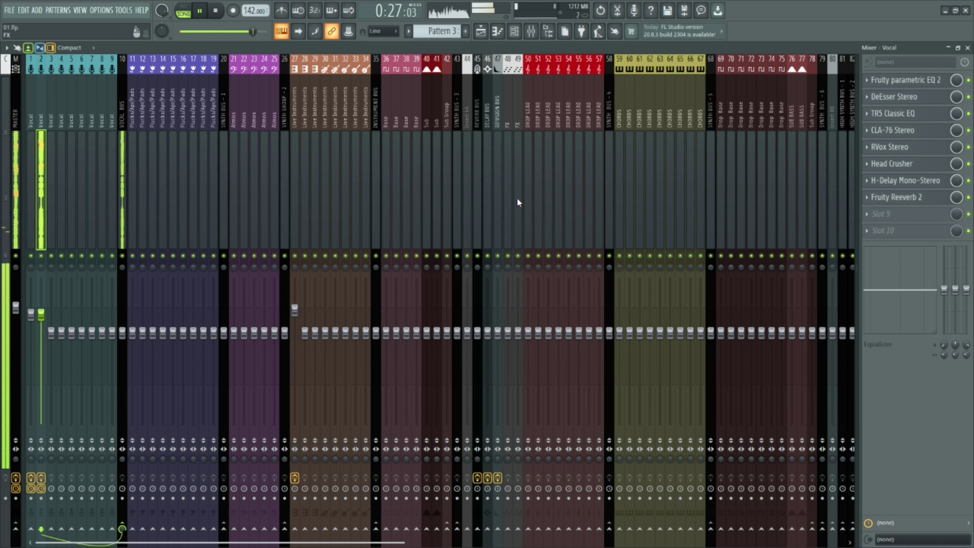
key("space")
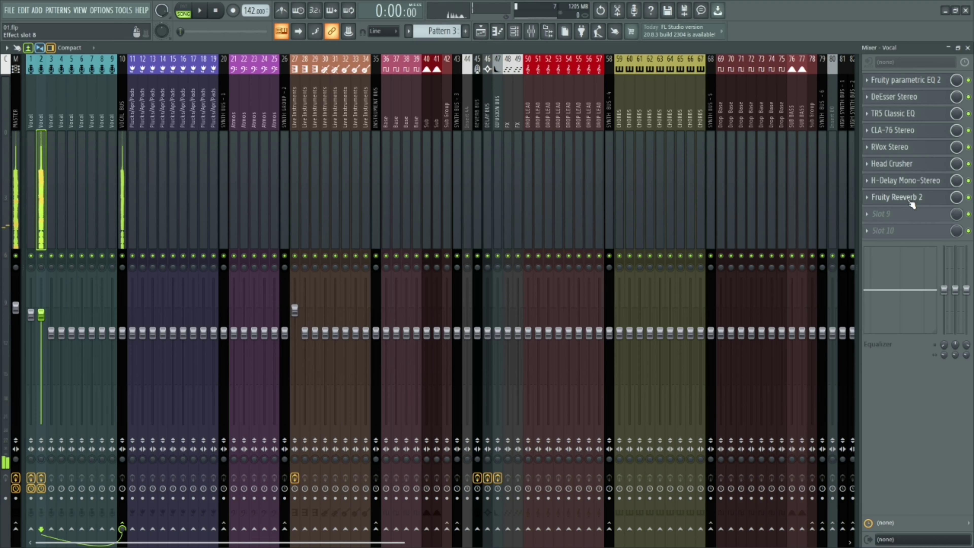
left_click(920, 183)
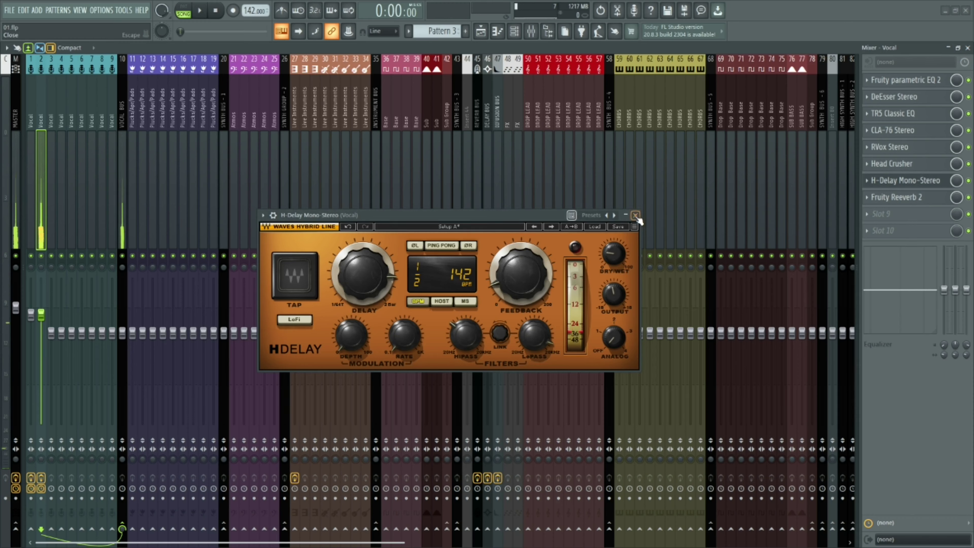
left_click(635, 215)
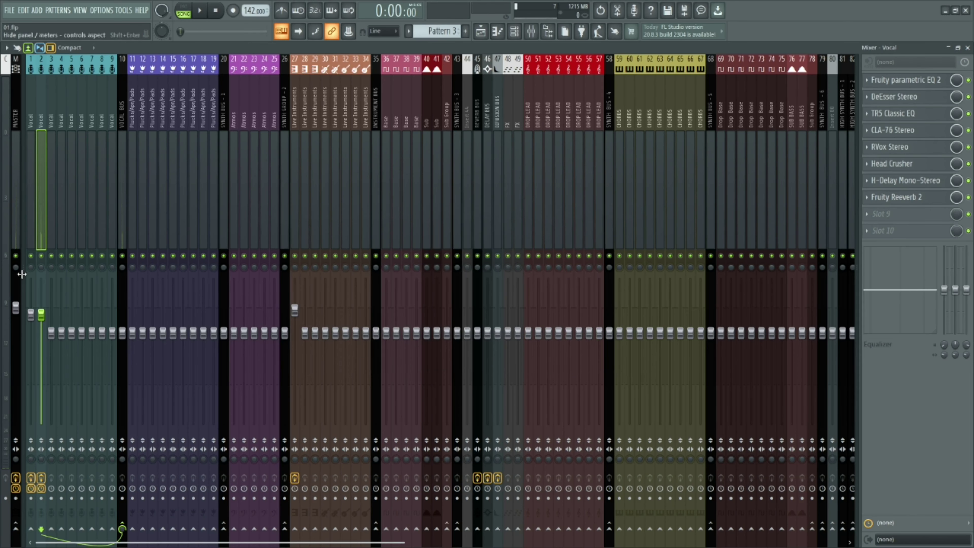
Check the TR5 Classic EQ settings on the vocal track while listening to the song.
left_click(41, 479)
left_click(41, 488)
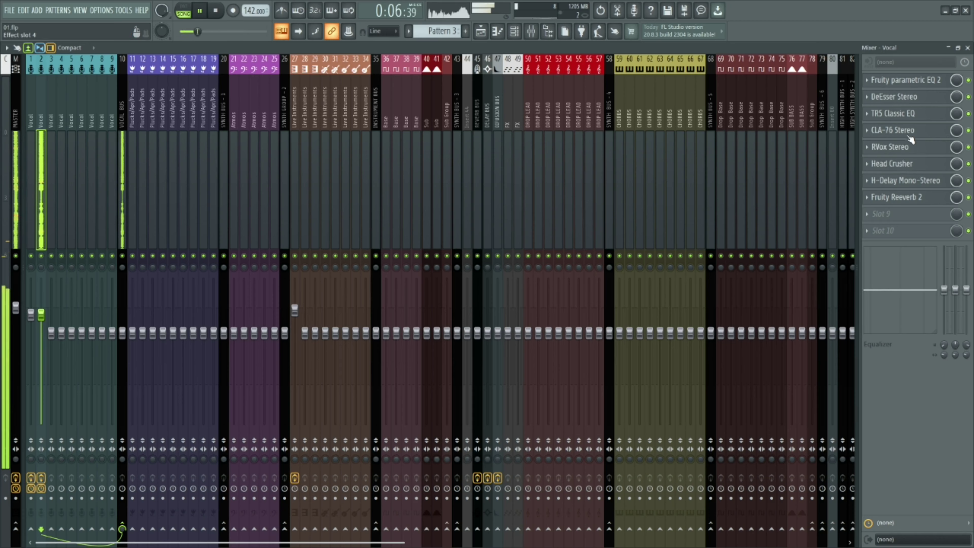
left_click(896, 113)
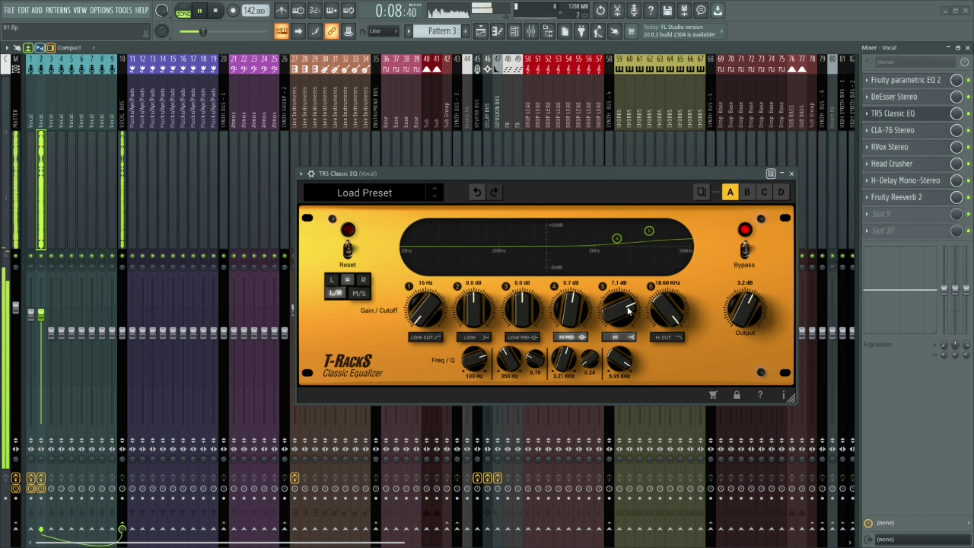
left_click(791, 174)
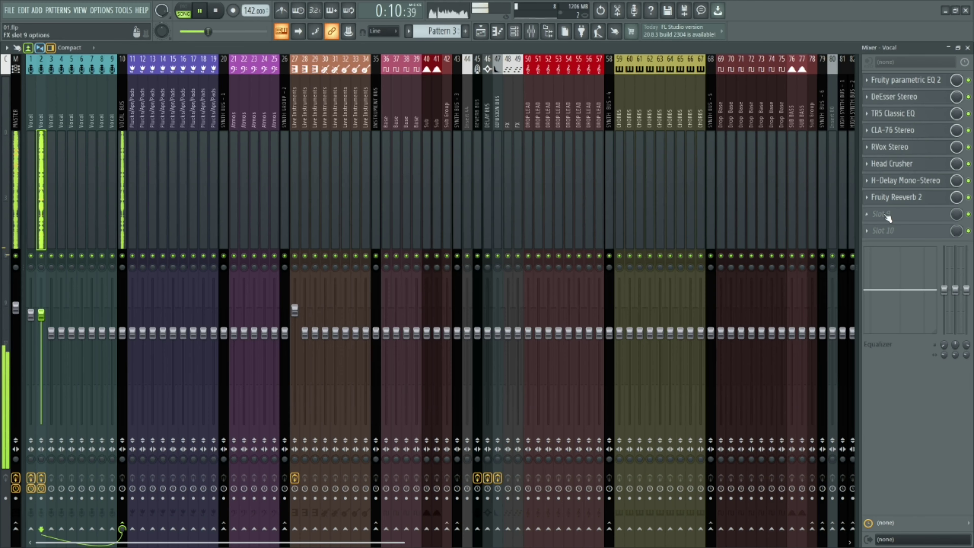
key("space")
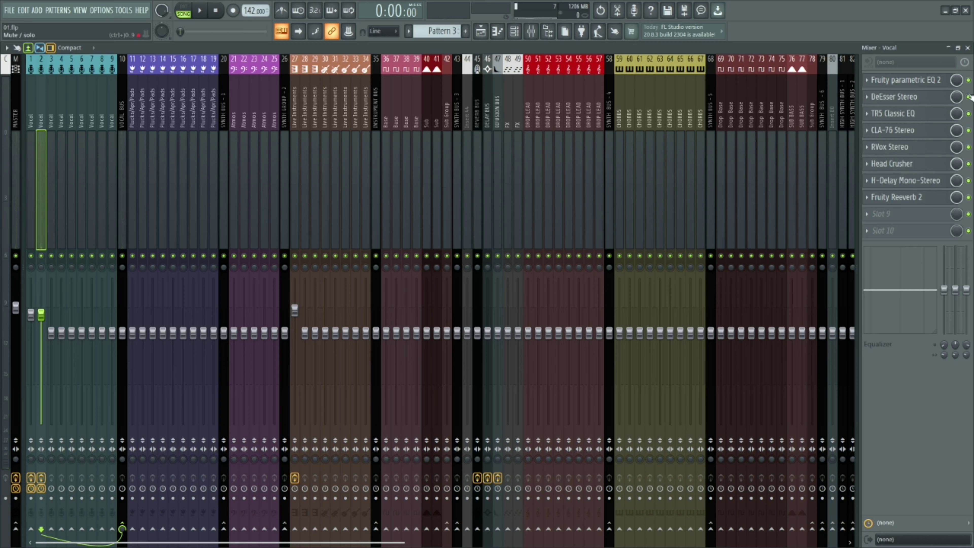
Select the playlist's time range from the start to bar 19, covering the vocals and instrumental, play it and reopen the mixer.
left_click(959, 48)
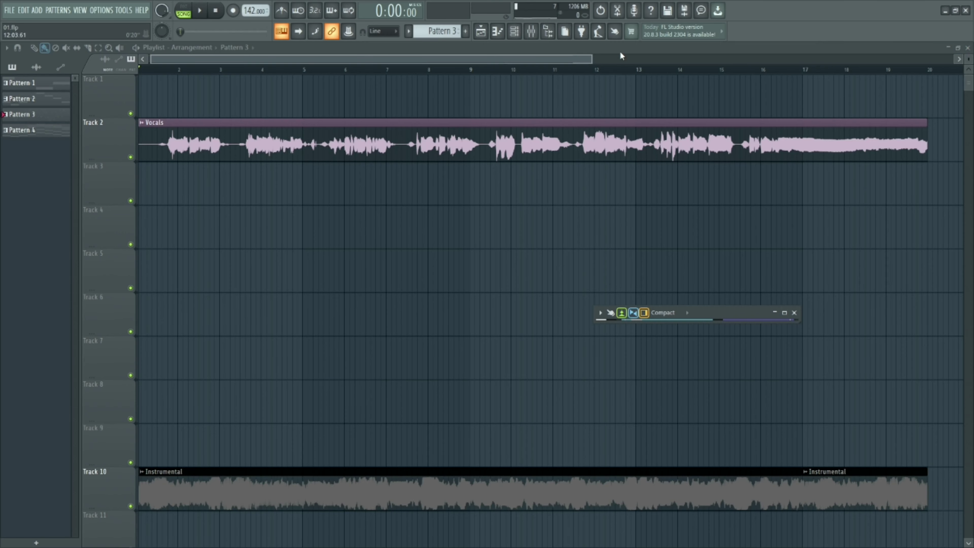
key("F9")
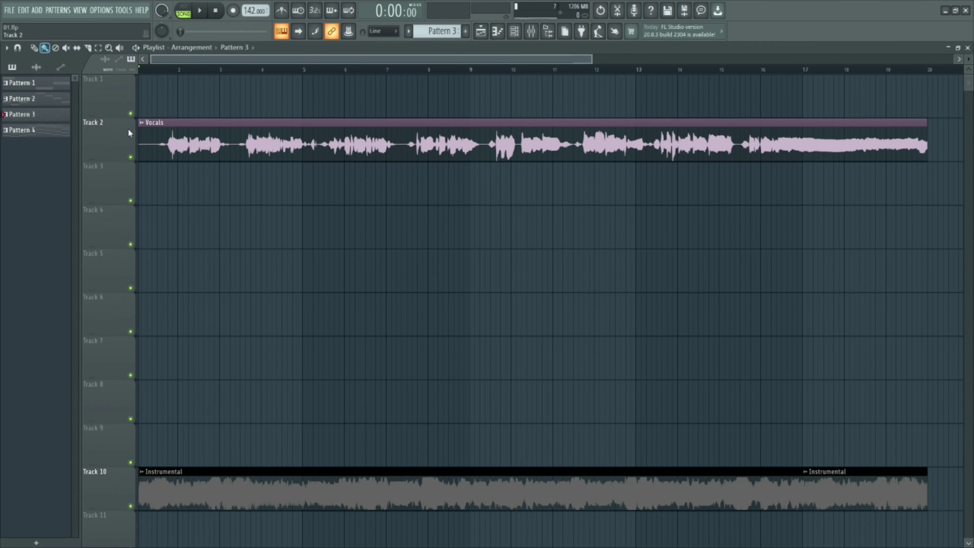
left_click_drag(140, 71, 918, 105)
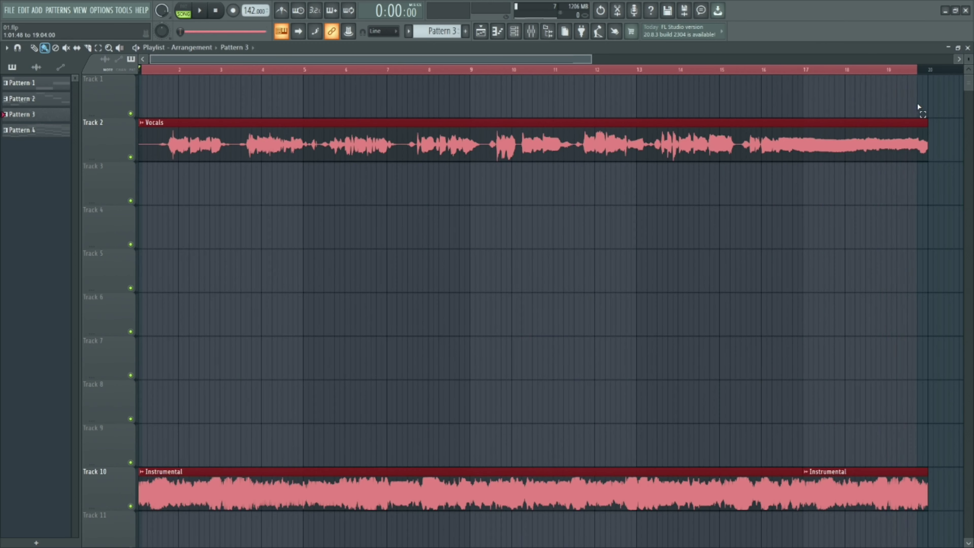
key("space")
key("F9")
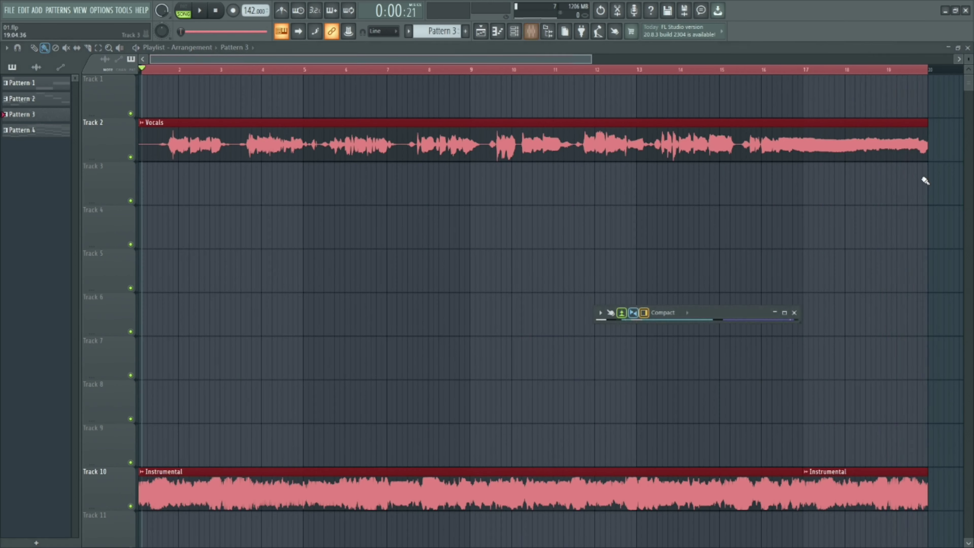
Create an automation clip for the vocal track's H-Delay mix level and move it to Track 3 in the playlist.
left_click(784, 313)
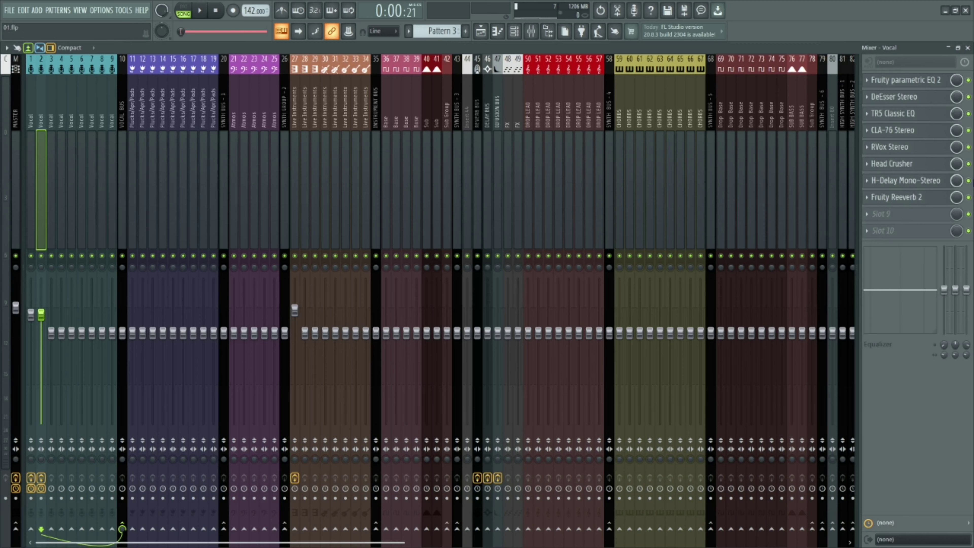
right_click(955, 183)
left_click(925, 246)
left_click(969, 48)
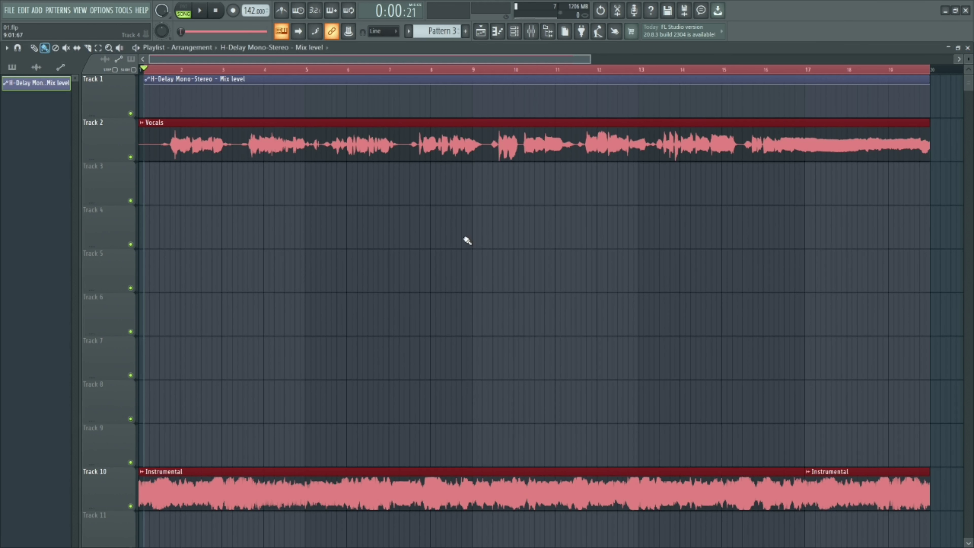
left_click_drag(376, 78, 341, 194)
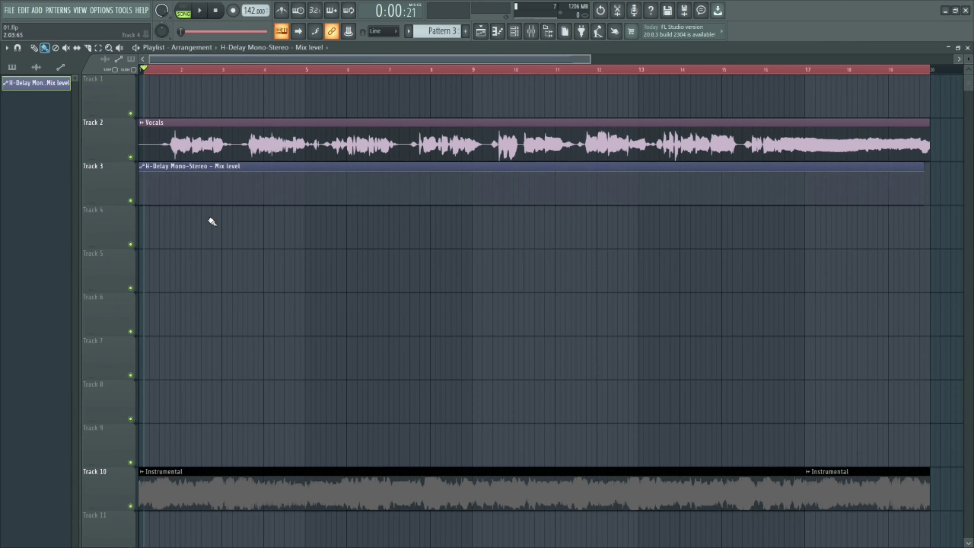
key("ctrl+a")
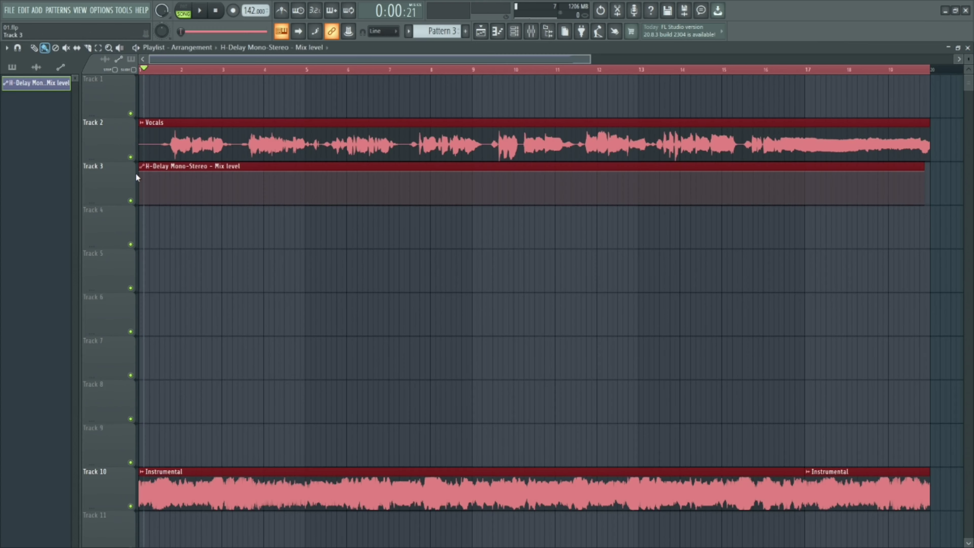
Shape the mix-level curve to start at zero, hold full level until bar 2, then stay at zero until about bar 18.
left_click_drag(140, 171, 131, 230)
right_click(149, 182)
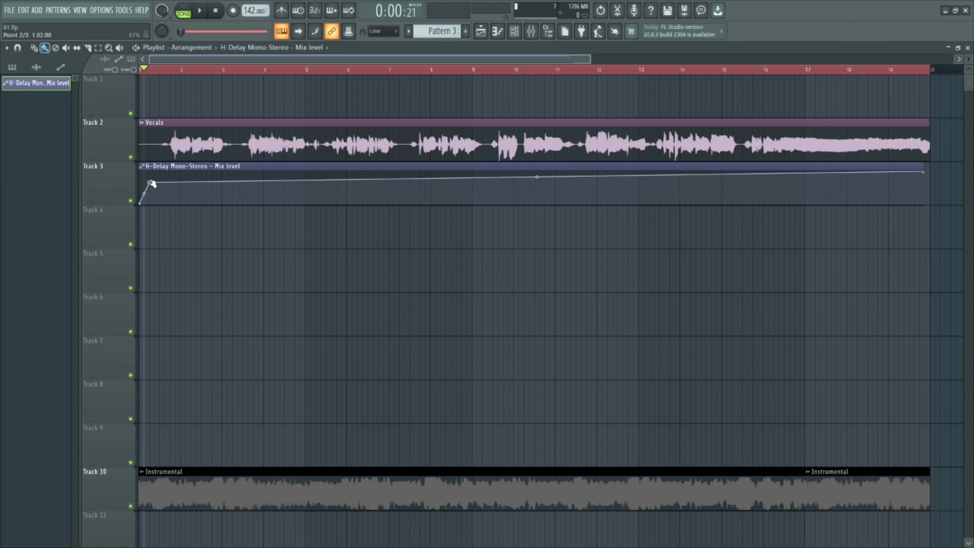
left_click_drag(150, 182, 132, 162)
right_click(175, 185)
mouse_move(175, 185)
left_mouse_down()
mouse_move(181, 208)
mouse_move(182, 170)
left_mouse_up()
right_click(172, 180)
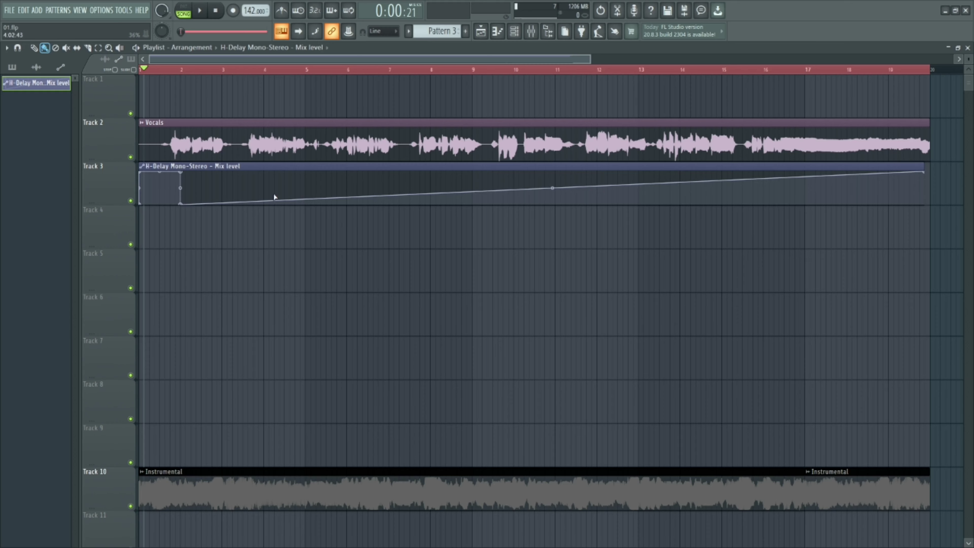
right_click(866, 189)
left_click_drag(865, 189, 860, 215)
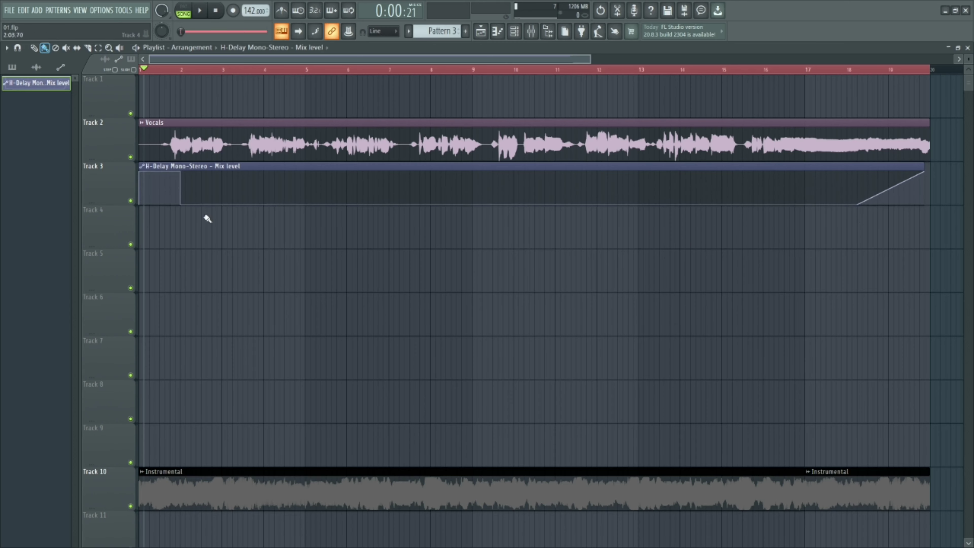
Move the delay automation clip to bar 3 and delete its trailing points so it ends at bar 4.
left_click_drag(213, 165, 297, 166)
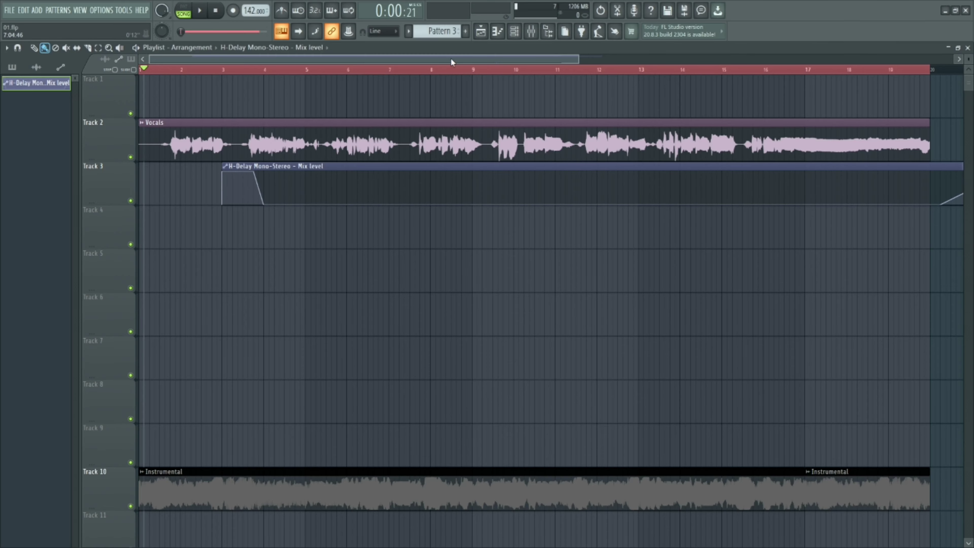
left_click_drag(451, 60, 523, 59)
right_click(841, 205)
left_click(858, 220)
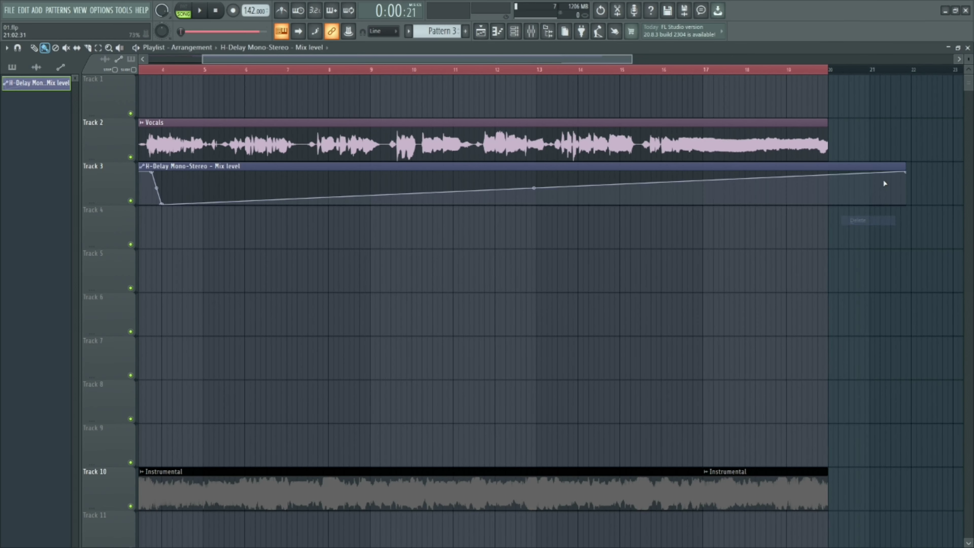
right_click(905, 172)
left_click(917, 185)
left_click_drag(443, 60, 364, 70)
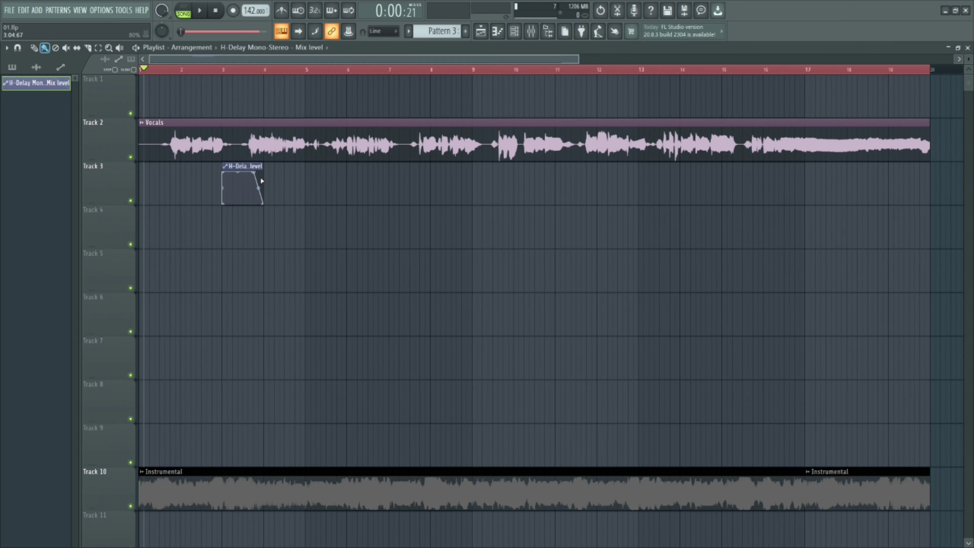
Extend the delay clip to begin just before bar 3 with a ramp up, preview it and trim its end to bar 4.
left_click(218, 69)
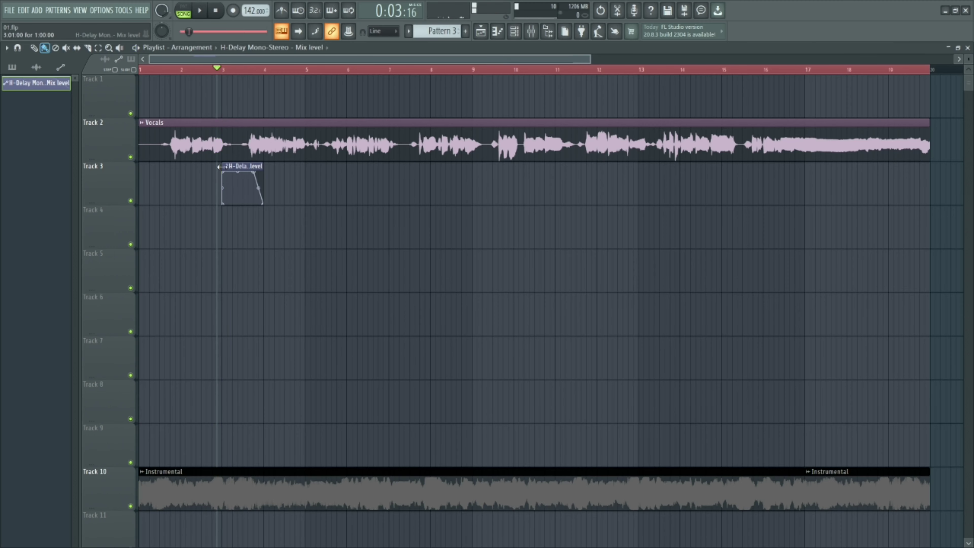
mouse_move(224, 174)
left_mouse_down()
mouse_move(235, 174)
mouse_move(232, 163)
mouse_move(264, 166)
mouse_move(235, 167)
left_mouse_up()
key("space")
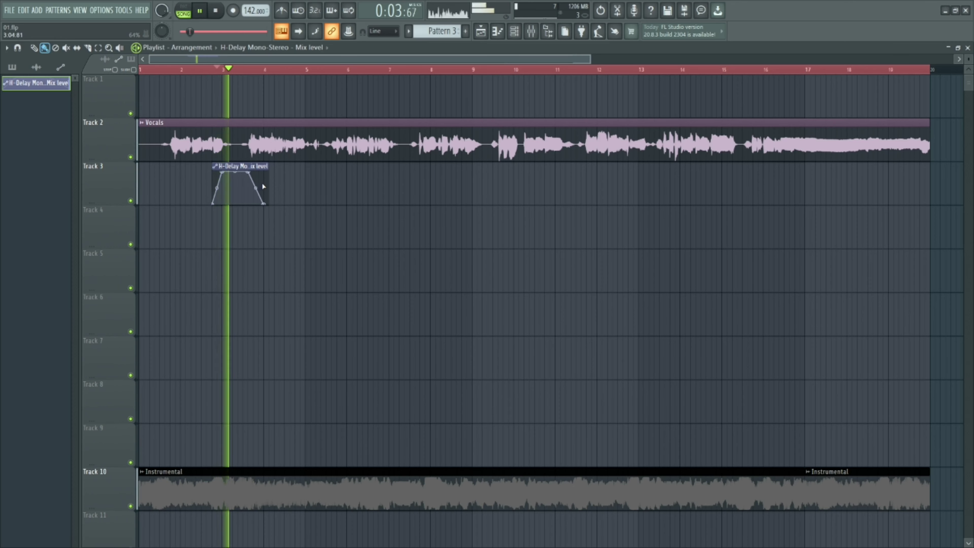
key("space")
left_click_drag(266, 184, 568, 174)
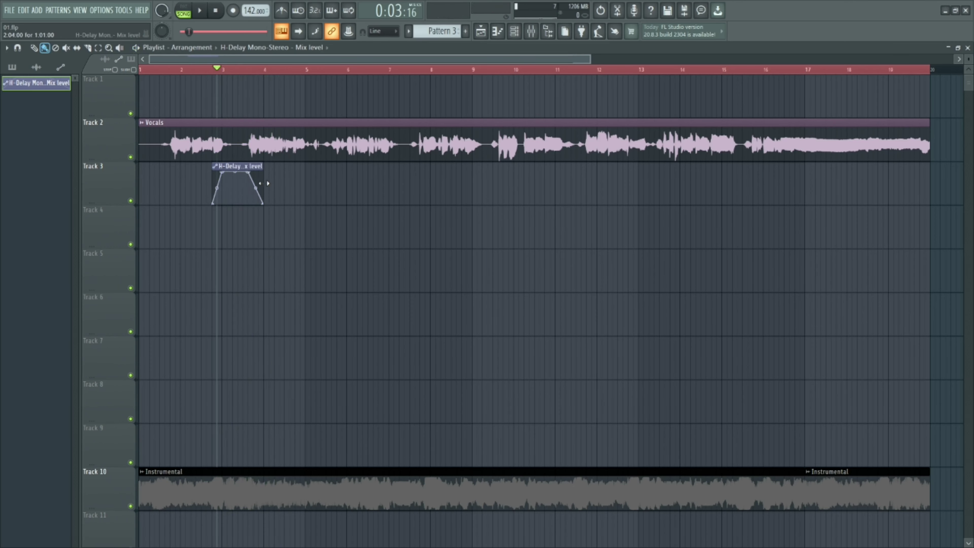
Place copies of the delay automation clip on Track 3 just before bars 5, 7 and 9, under the vocal gaps.
left_click(287, 171)
left_click_drag(311, 165, 323, 164)
left_click(397, 176)
left_click_drag(395, 169, 386, 166)
left_click(495, 171)
left_click_drag(495, 171, 482, 169)
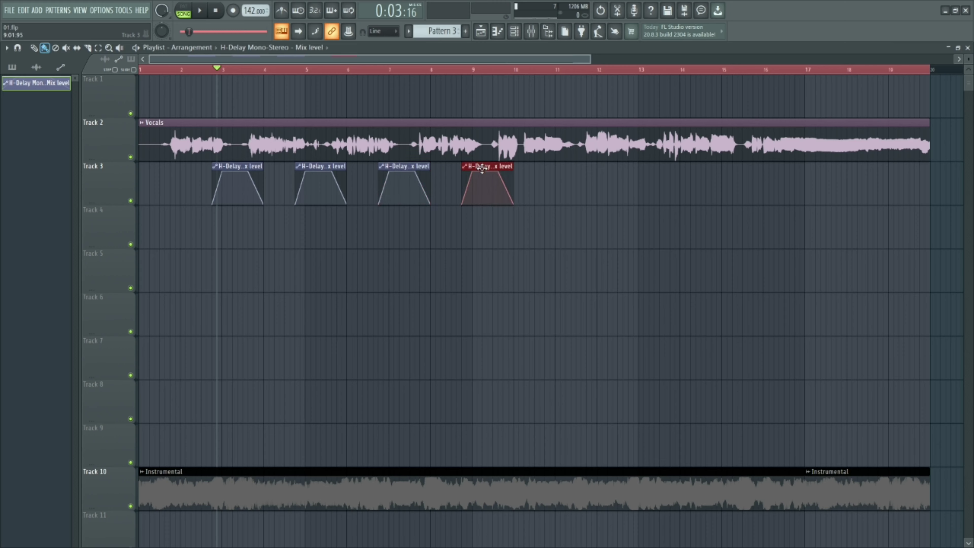
Add delay clip copies at bar 11, just before bar 13 and at bar 15, plus a shortened one ending at bar 17.
left_click(579, 167)
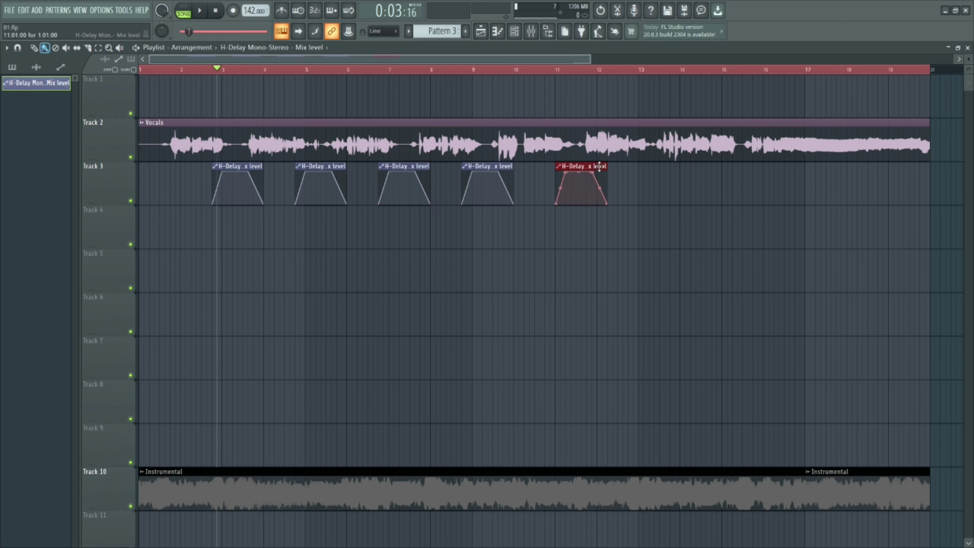
left_click(659, 170)
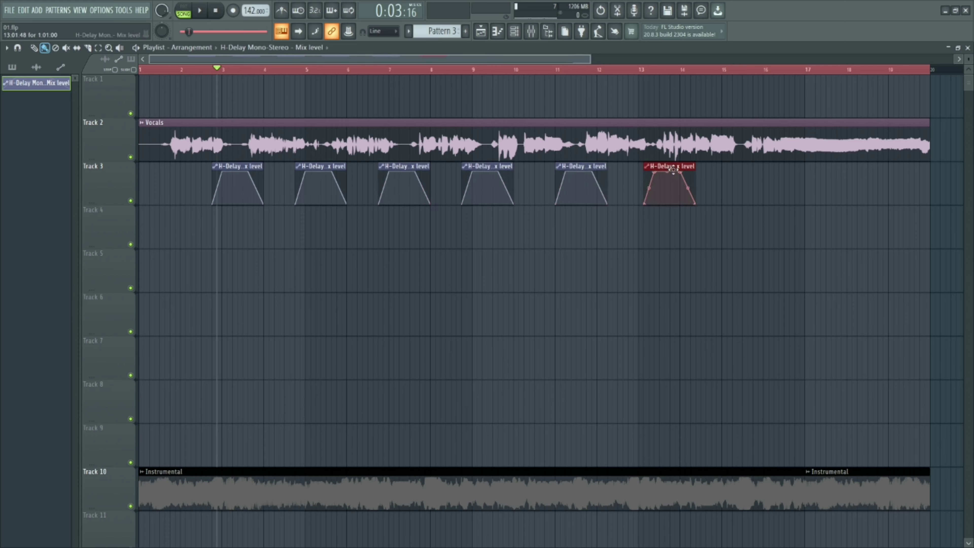
left_click_drag(676, 168, 670, 167)
left_click(756, 167)
left_click_drag(756, 167, 752, 167)
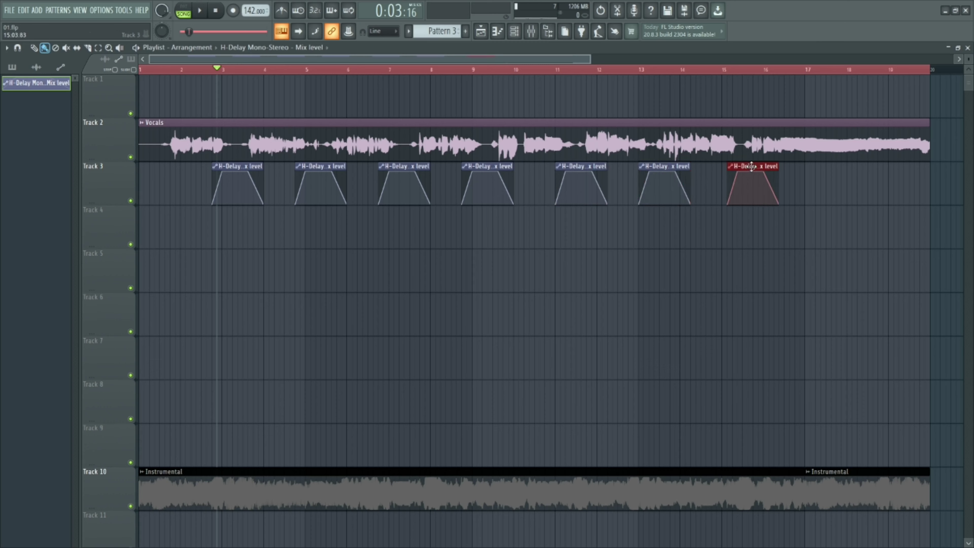
left_click(787, 169)
left_click_drag(819, 166, 809, 166)
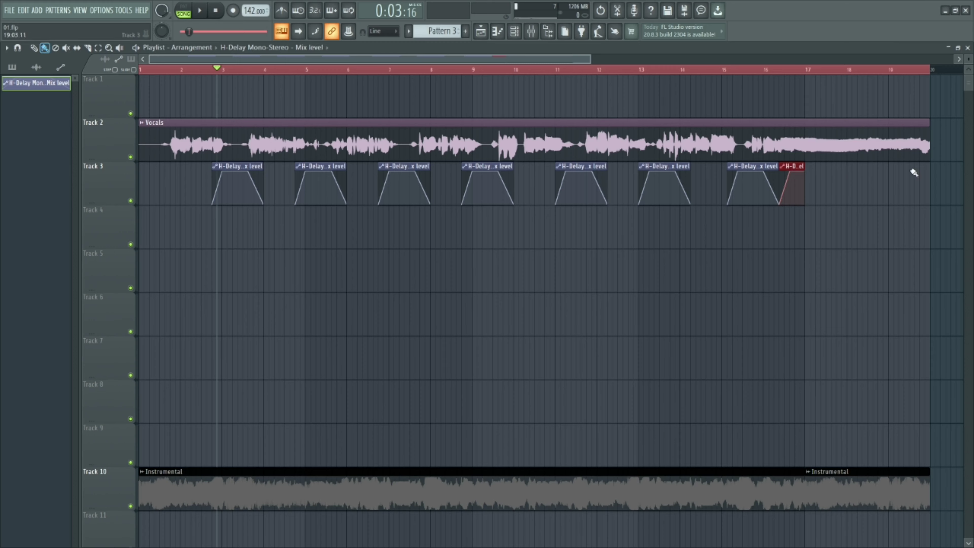
Play the song from the start, slightly raise the Instrumental sample's volume and stop playback.
left_click_drag(220, 74, 124, 113)
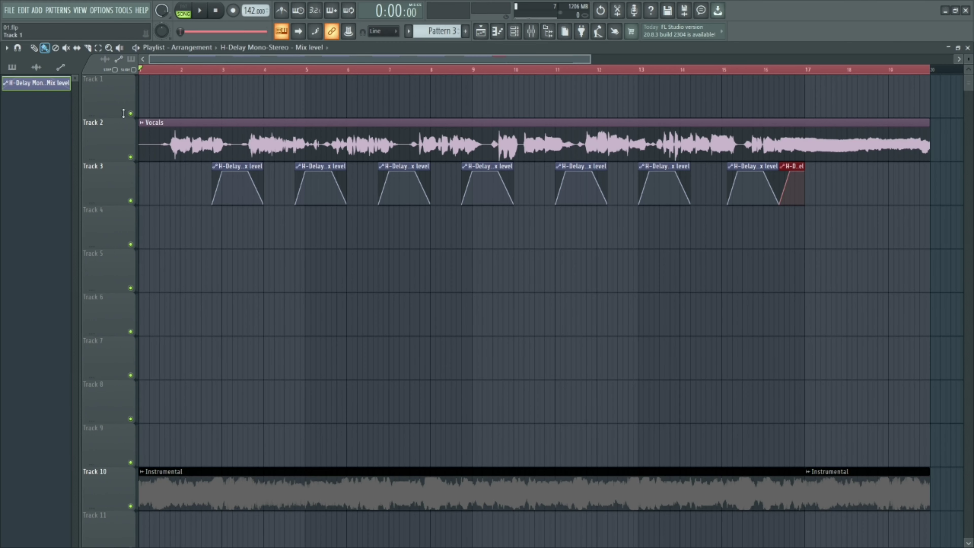
key("space")
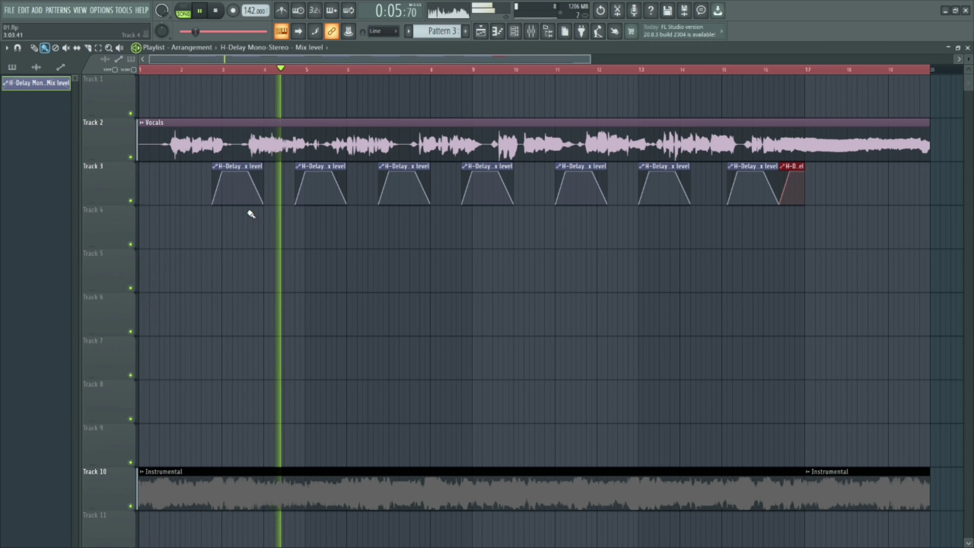
left_click(531, 32)
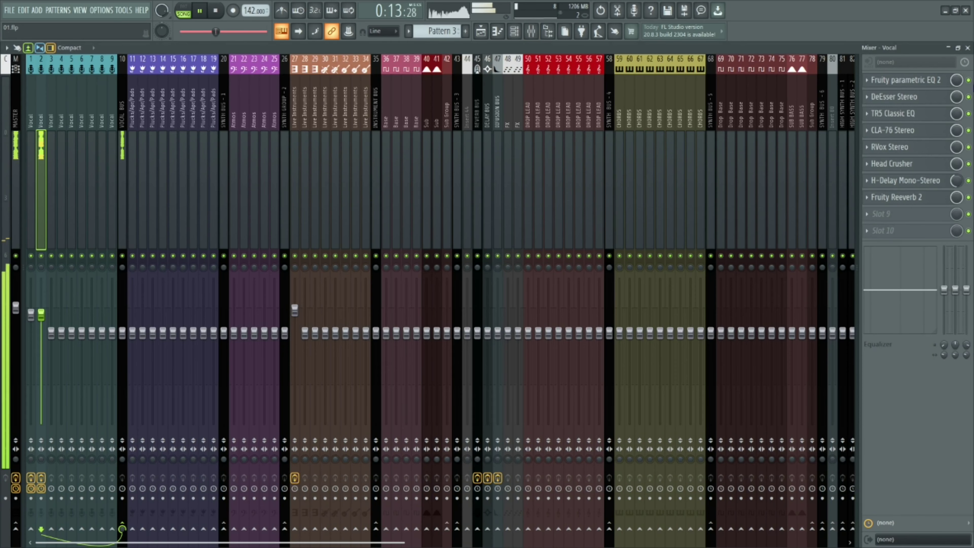
left_click(968, 48)
double_click(371, 472)
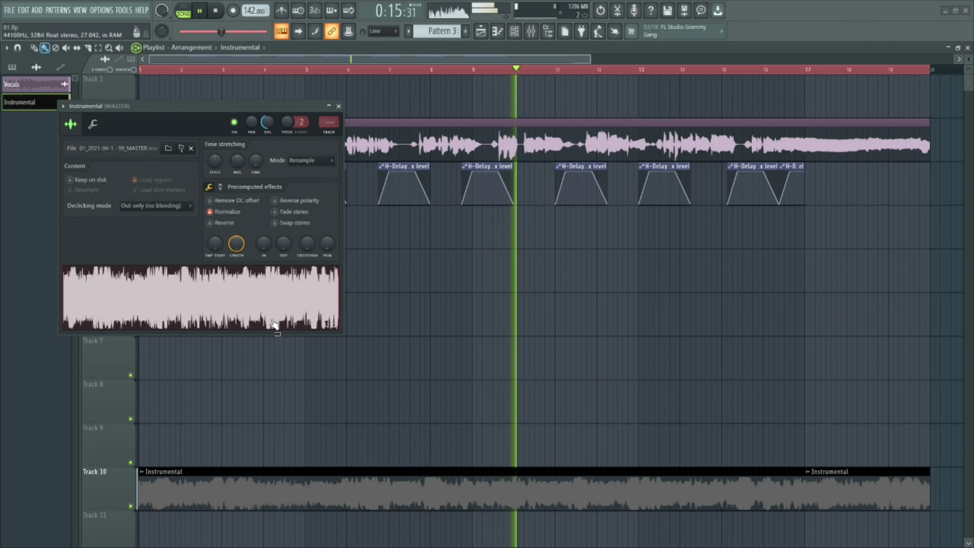
left_click_drag(268, 122, 268, 117)
left_click(339, 106)
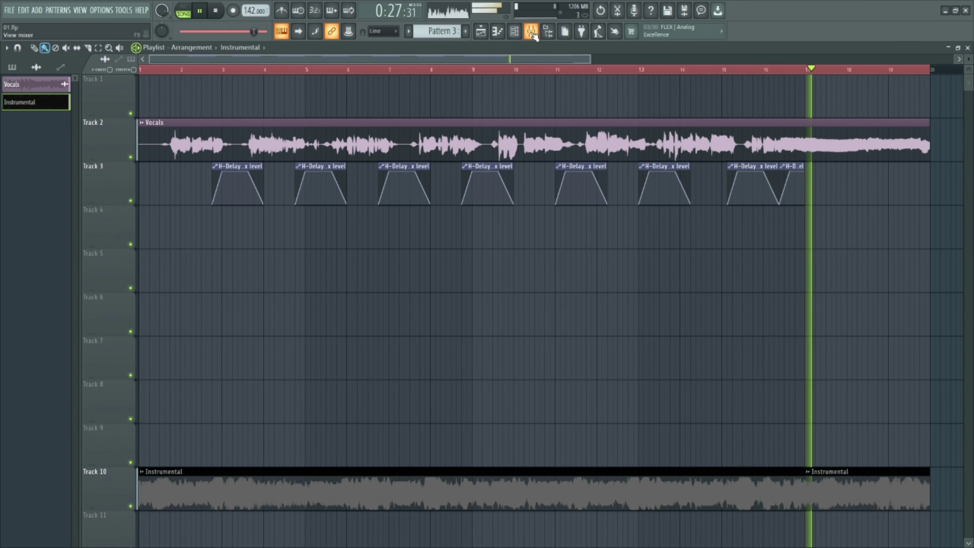
key("space")
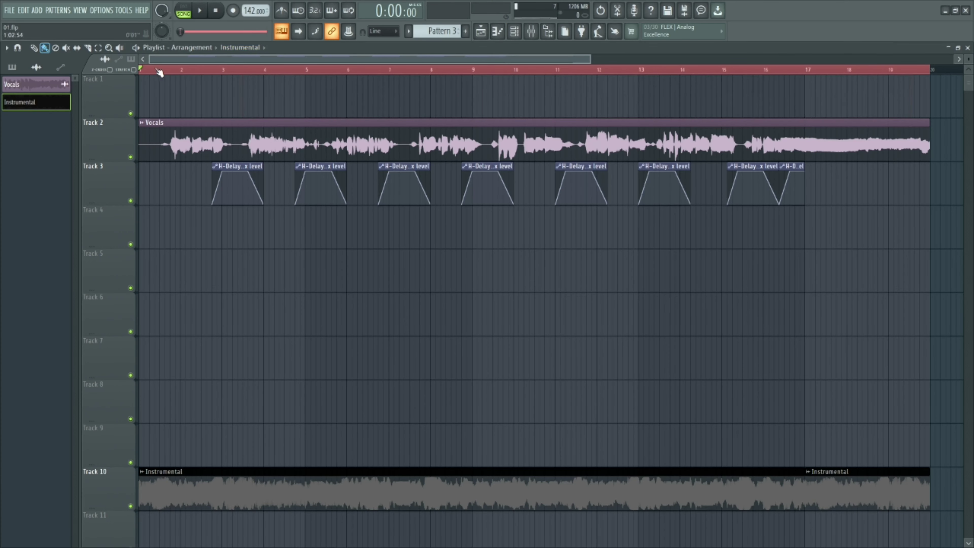
Move all the H-Delay automation clips from Track 3 down to Track 4.
left_click_drag(832, 192, 171, 180)
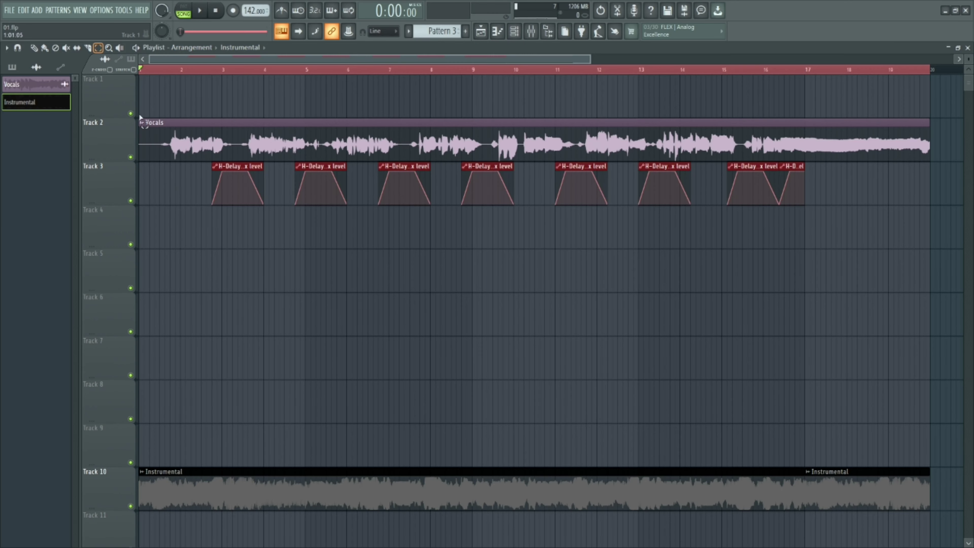
left_click_drag(237, 165, 233, 246)
left_click(336, 139)
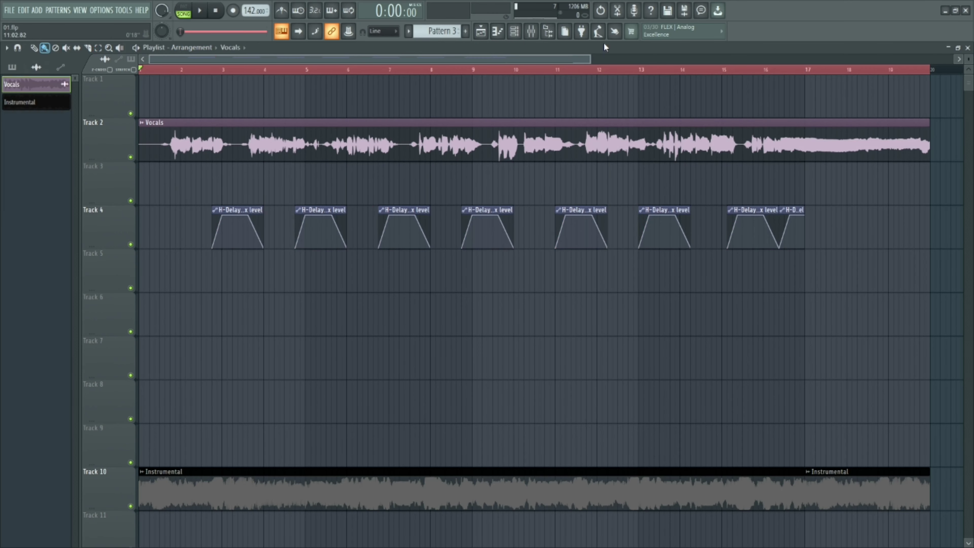
Load Waves Doubler4 Mono-Stereo into slot 9 of the second vocal mixer track, after Fruity Reeverb 2.
left_click(532, 31)
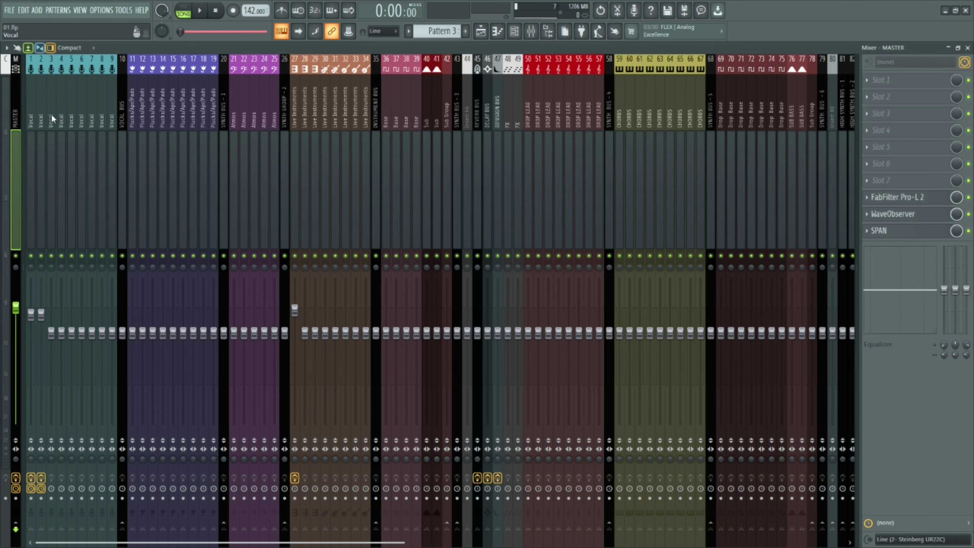
left_click(42, 114)
left_click_drag(897, 203, 898, 215)
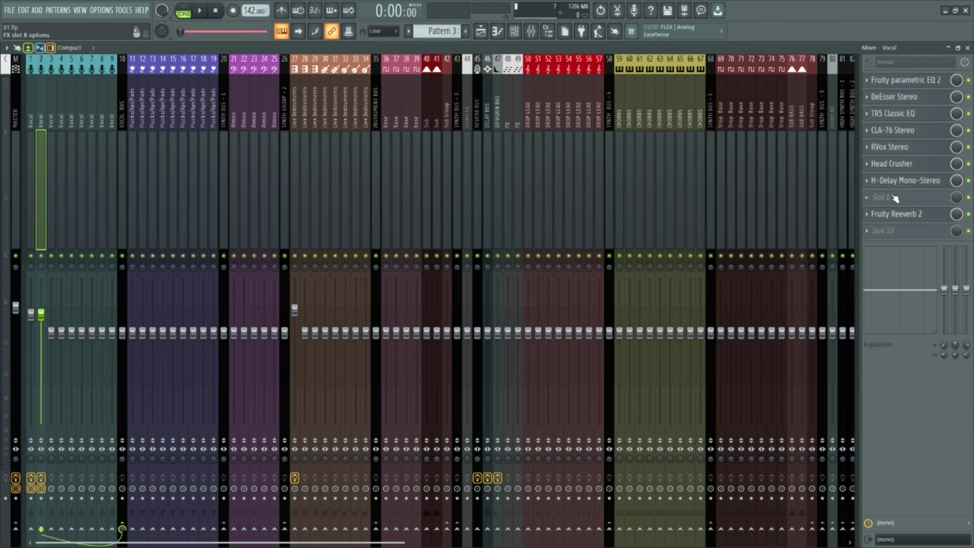
left_click_drag(896, 181, 896, 198)
left_click(885, 211)
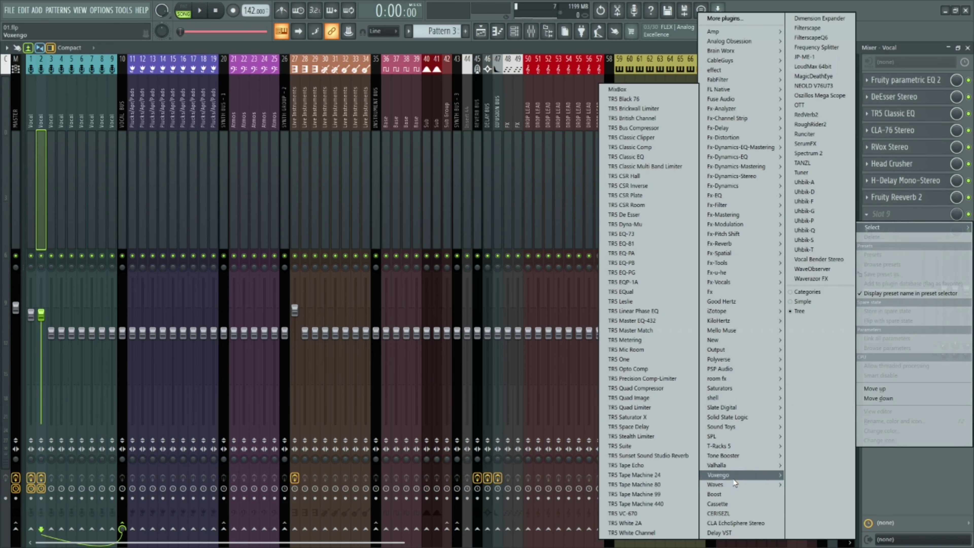
mouse_move(727, 486)
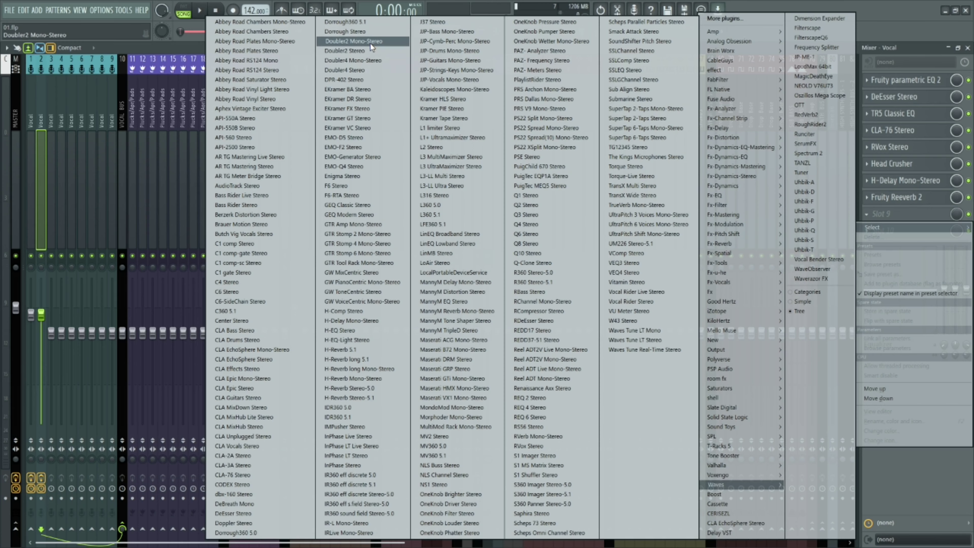
left_click(367, 60)
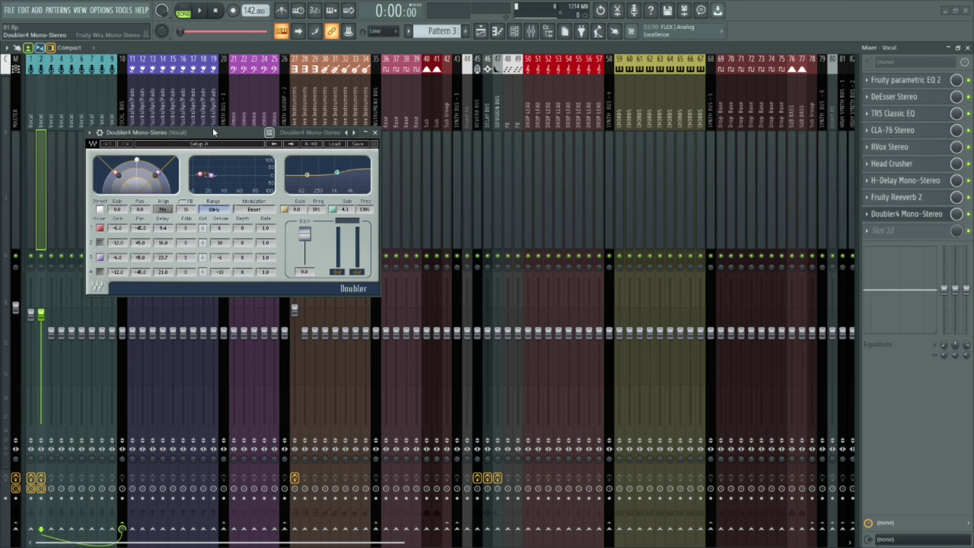
Listen to the song with the doubler, close its window and lower the Doubler4 mix level during playback.
key("space")
left_click_drag(214, 133, 379, 154)
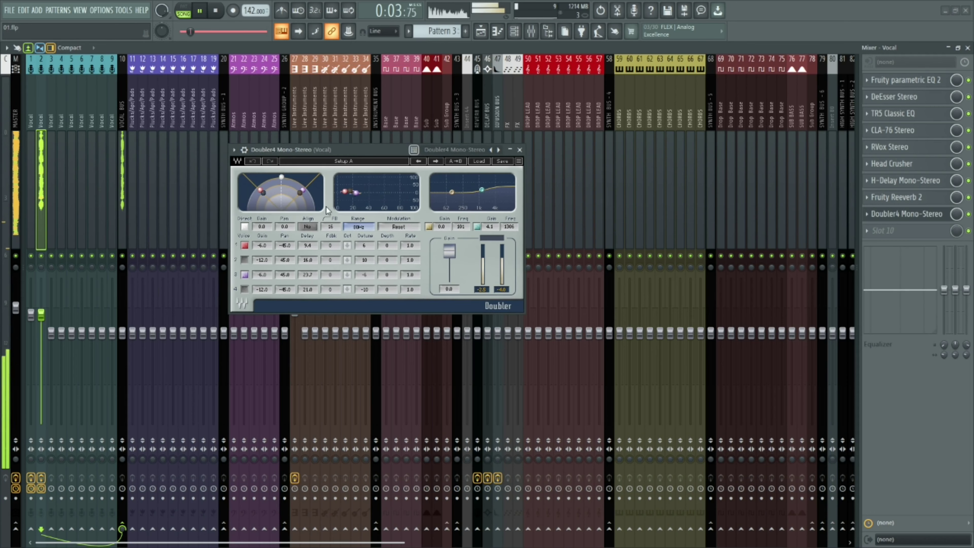
left_click(519, 150)
key("space")
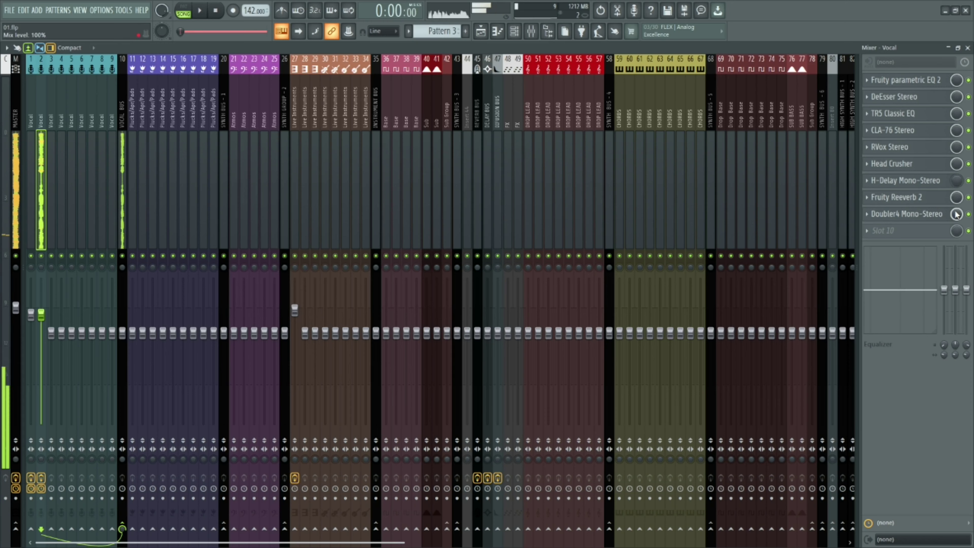
left_click_drag(957, 214, 956, 230)
key("space")
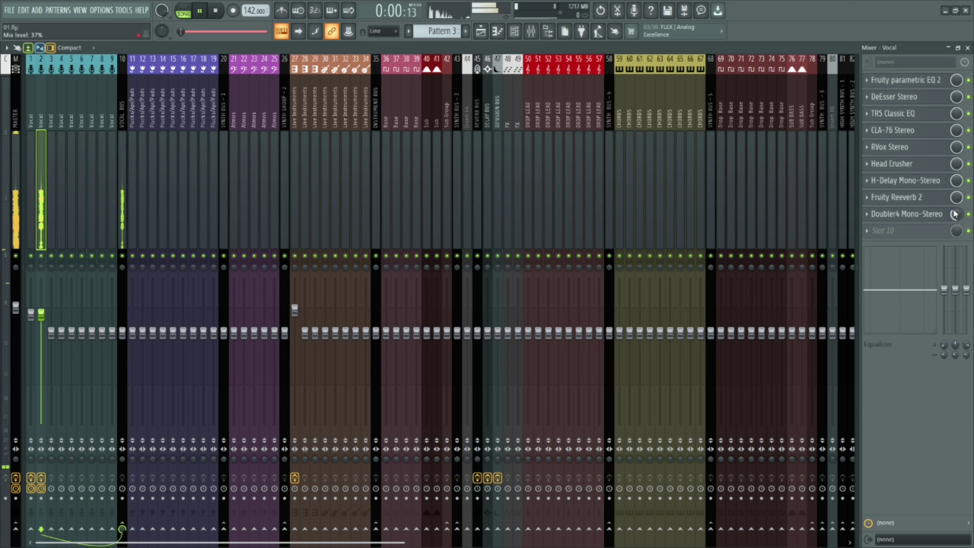
left_click_drag(952, 220, 952, 216)
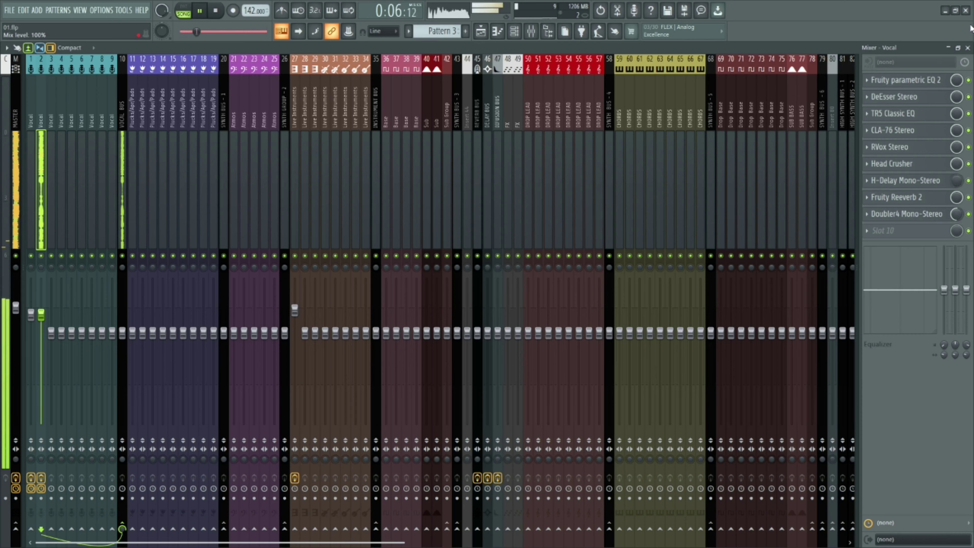
Review the playing mix in the playlist and check the vocal track's levels in the mixer.
key("F5")
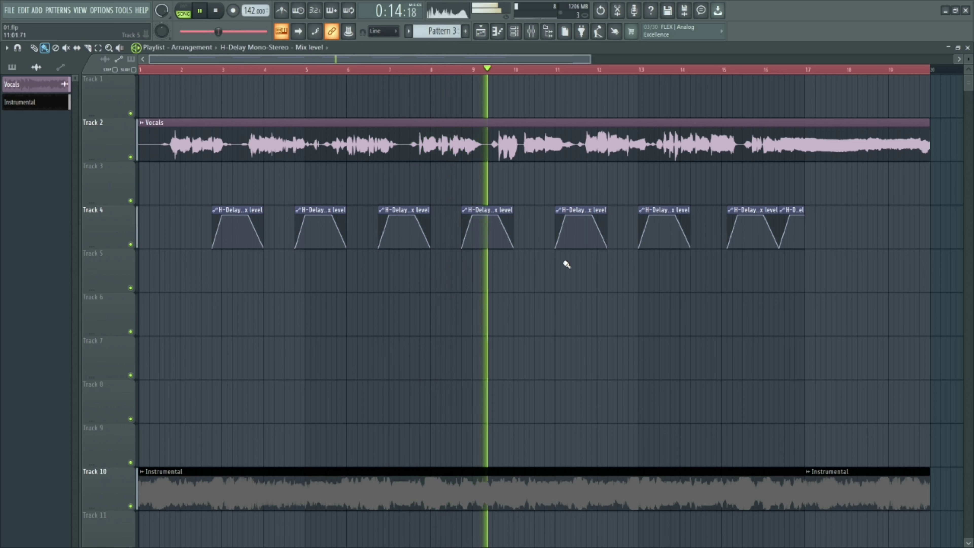
key("F9")
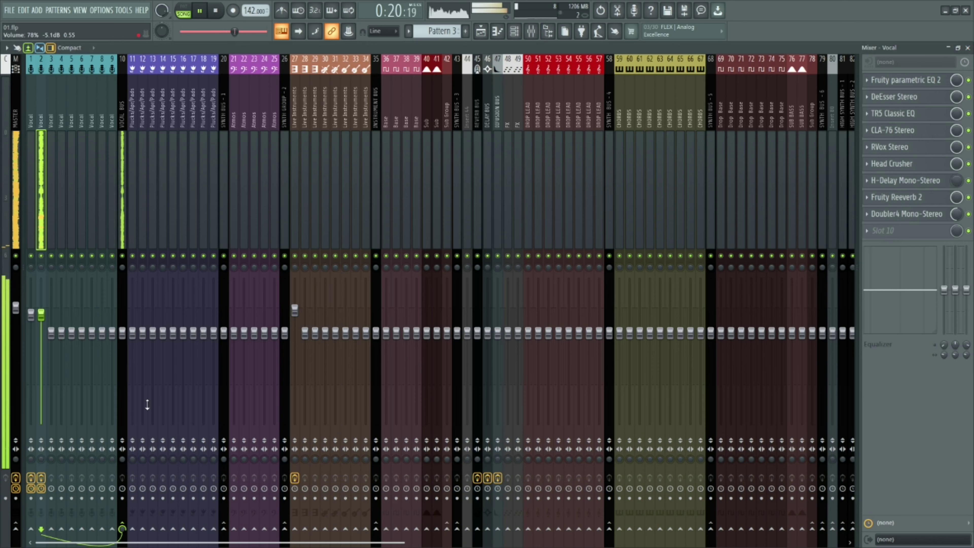
left_click(967, 47)
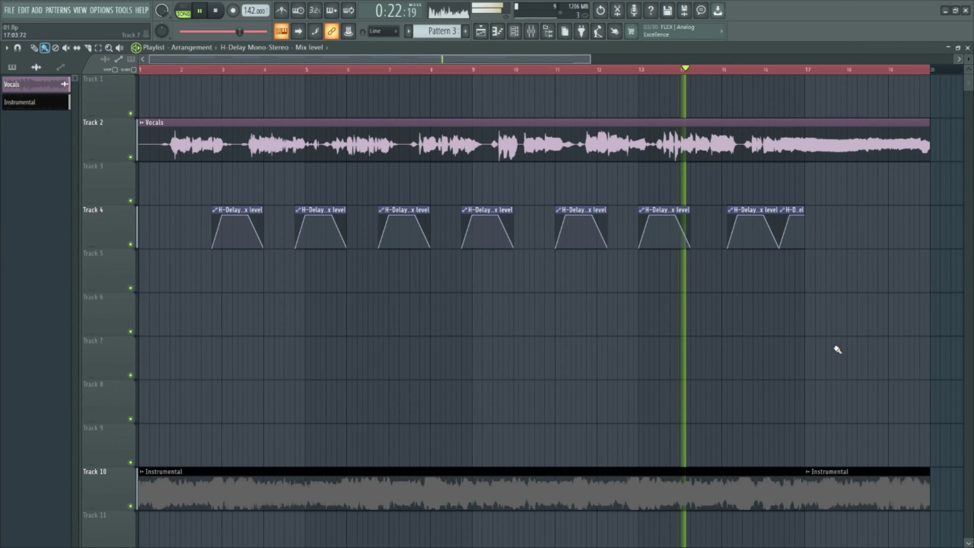